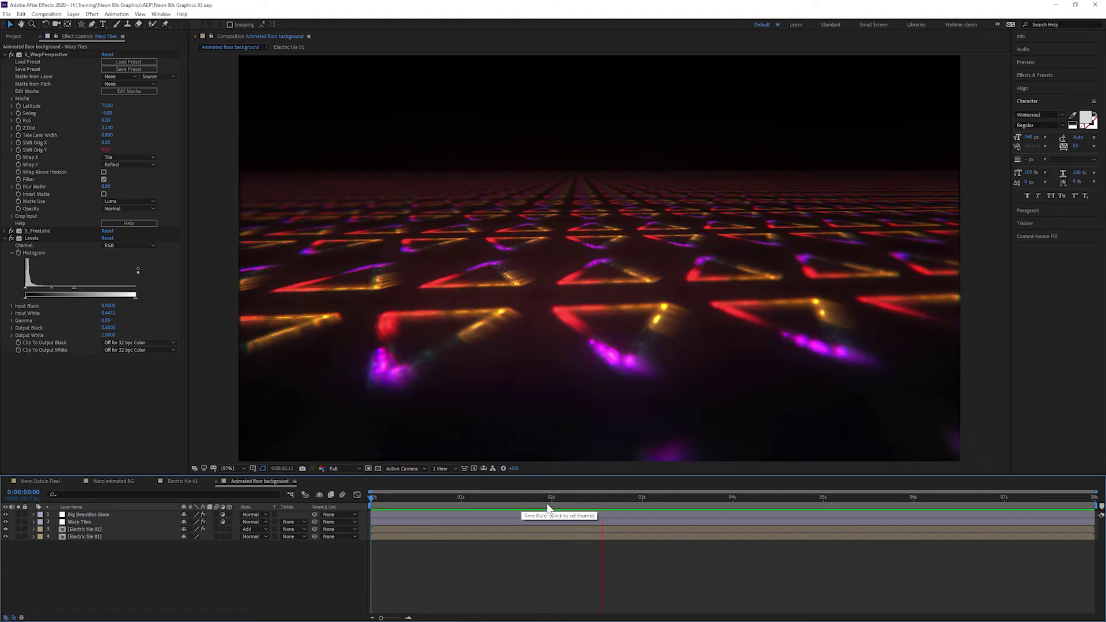
Stop the preview and start a new composition from the Project panel.
left_click(555, 503)
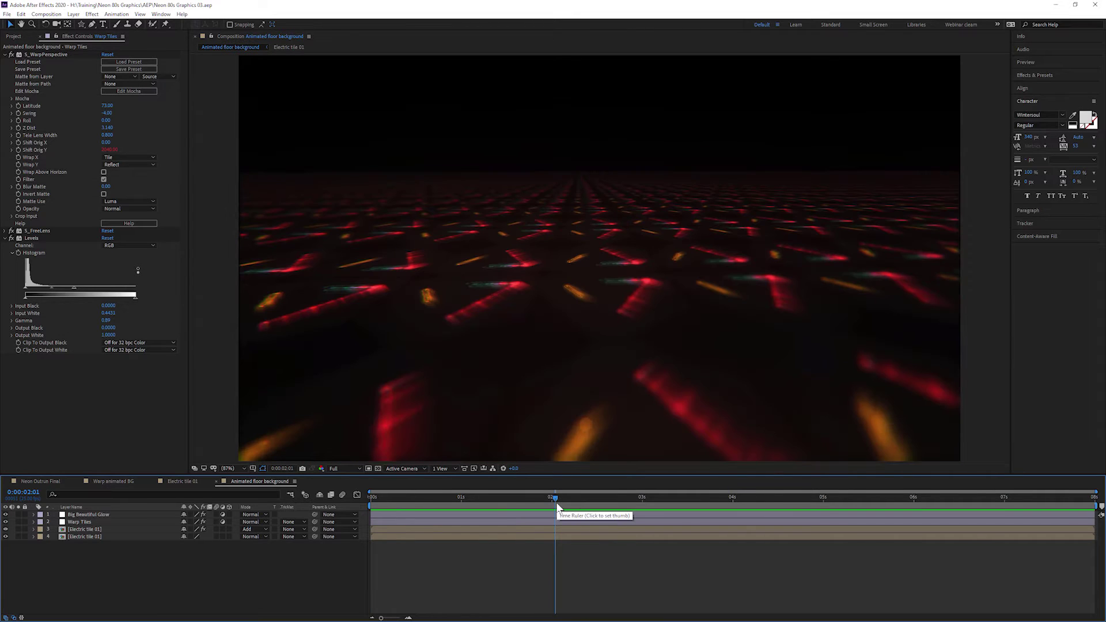
left_click(14, 36)
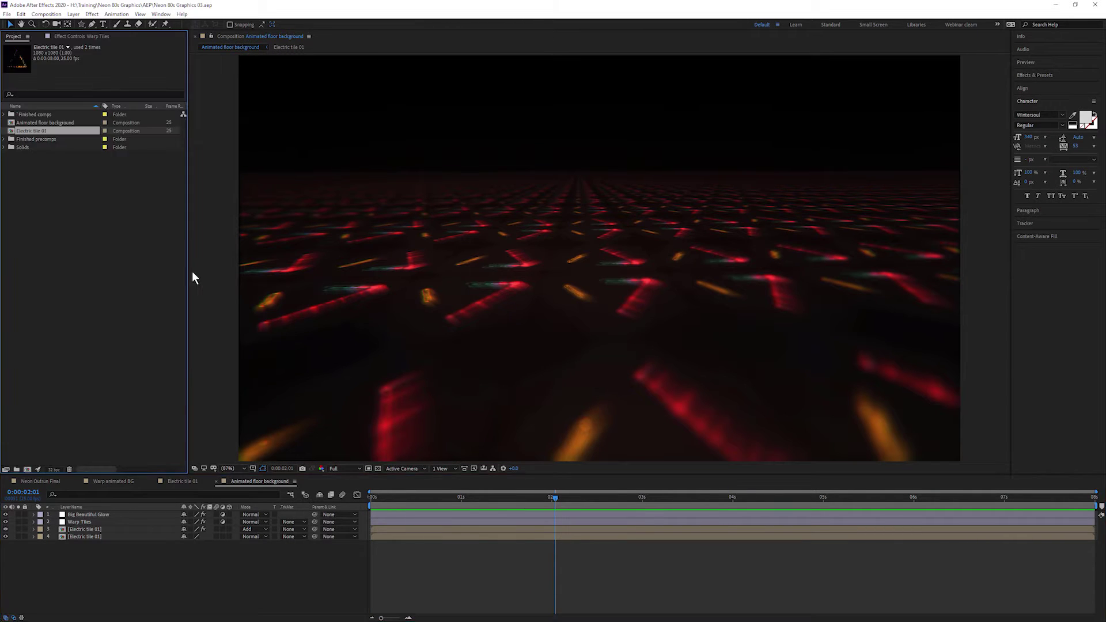
left_click(28, 469)
type("Neon World")
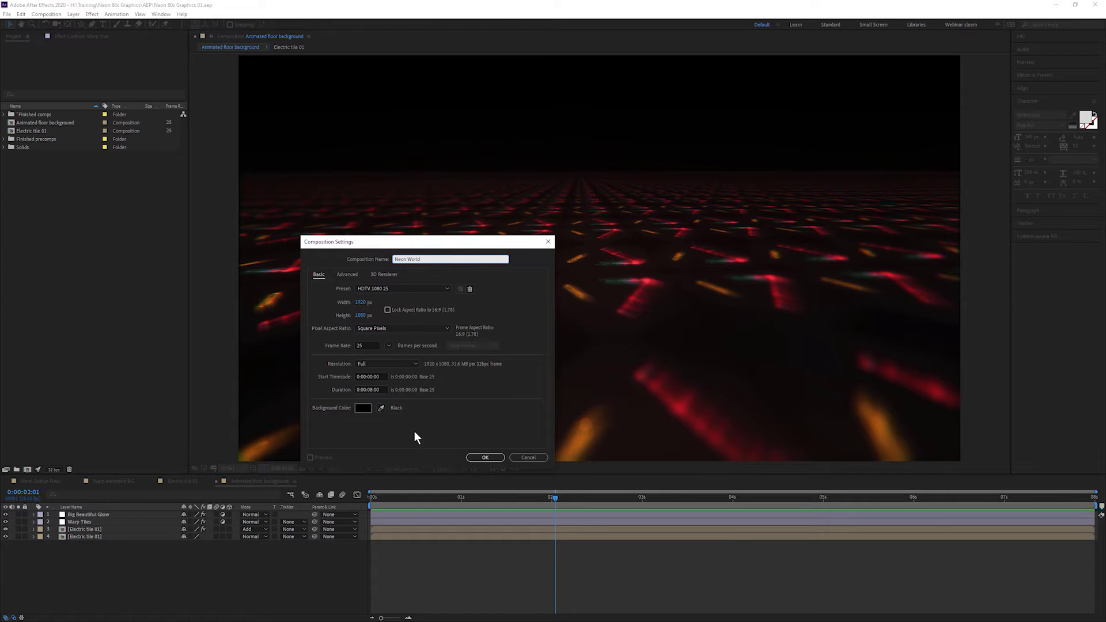
Confirm the new 1920×1080, 25 fps composition named Neon World.
left_click(502, 460)
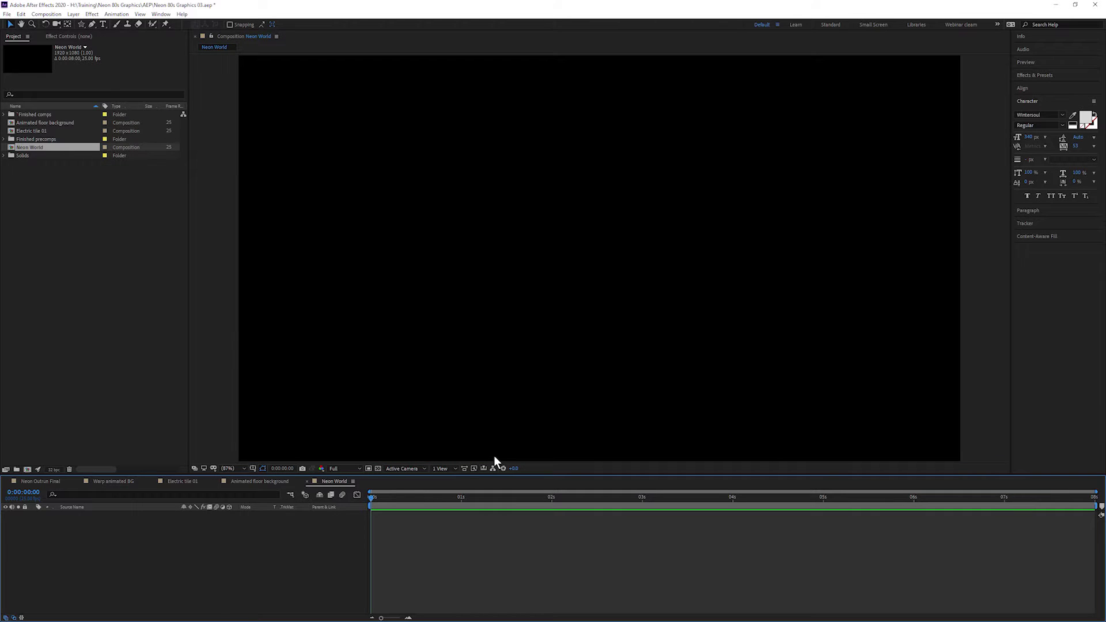
Create a full-frame dark purple solid layer named Background colour.
left_click(74, 14)
mouse_move(130, 24)
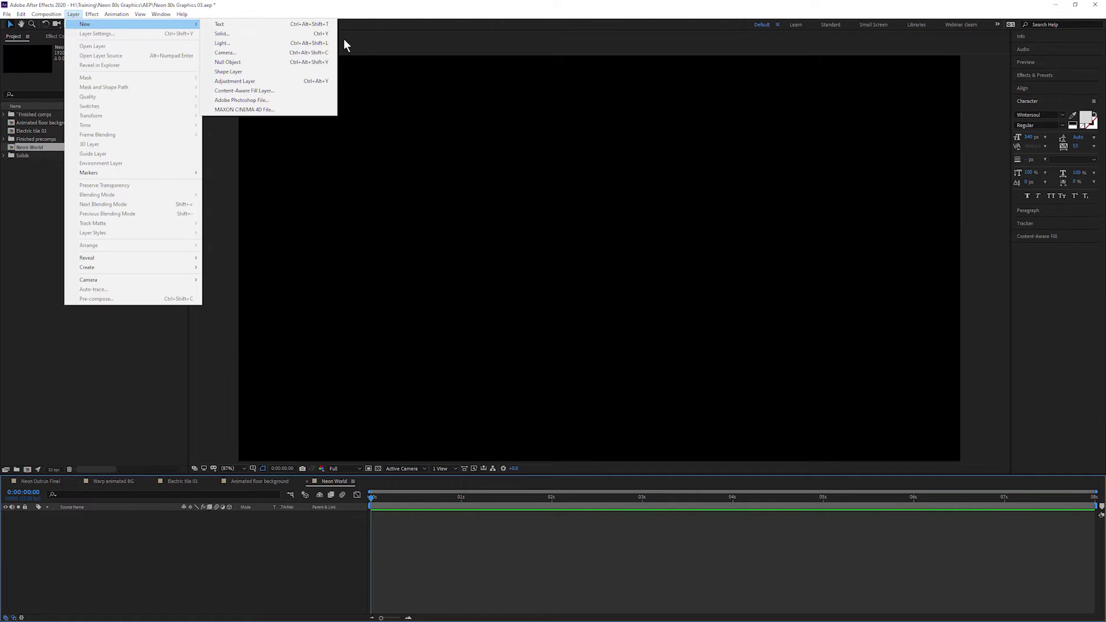
left_click(293, 39)
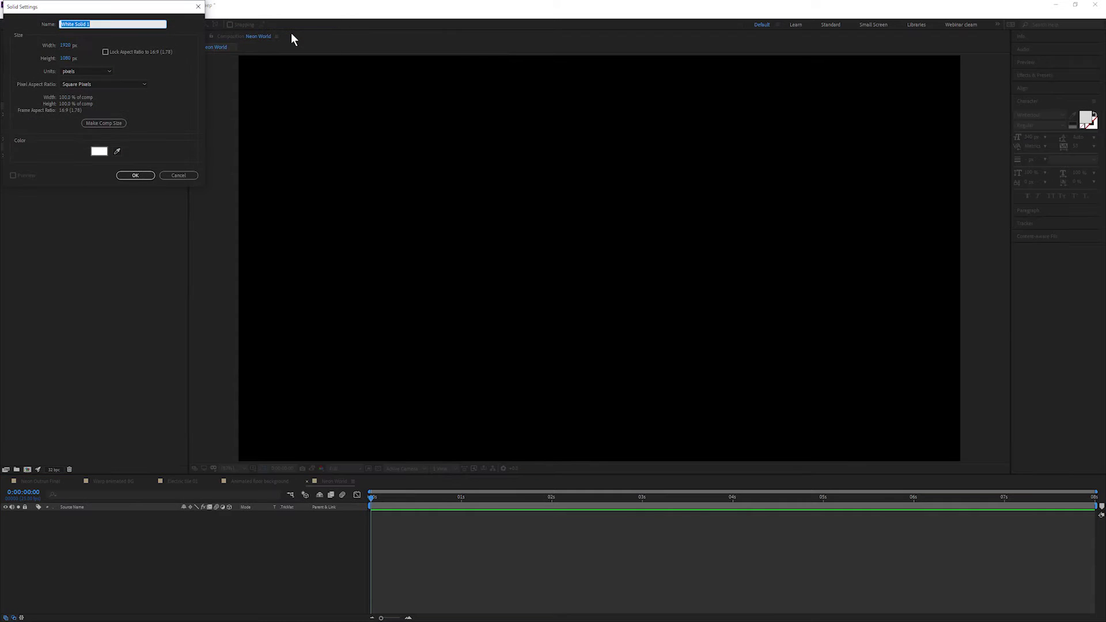
type("N")
type("round")
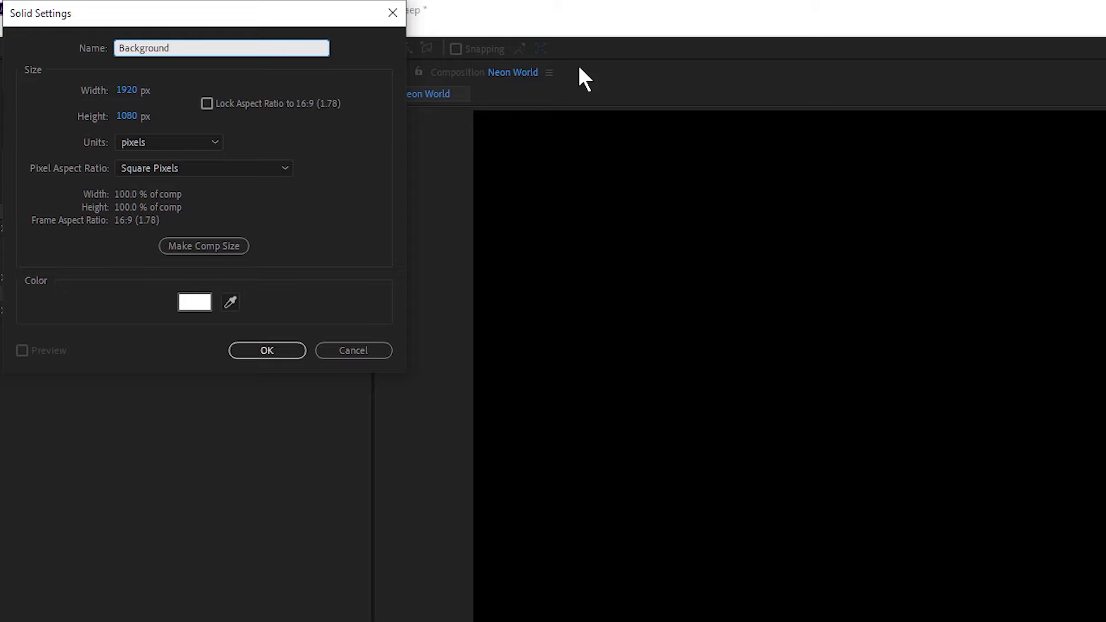
type("our")
left_click(194, 302)
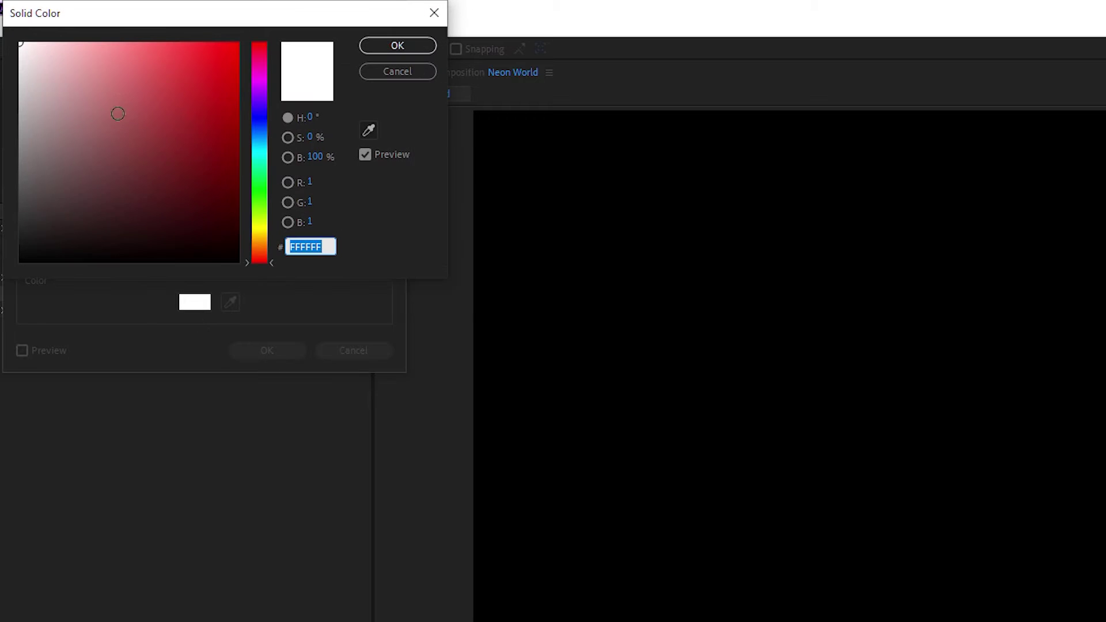
left_click(266, 87)
left_click_drag(266, 88, 265, 80)
left_click_drag(238, 212, 238, 220)
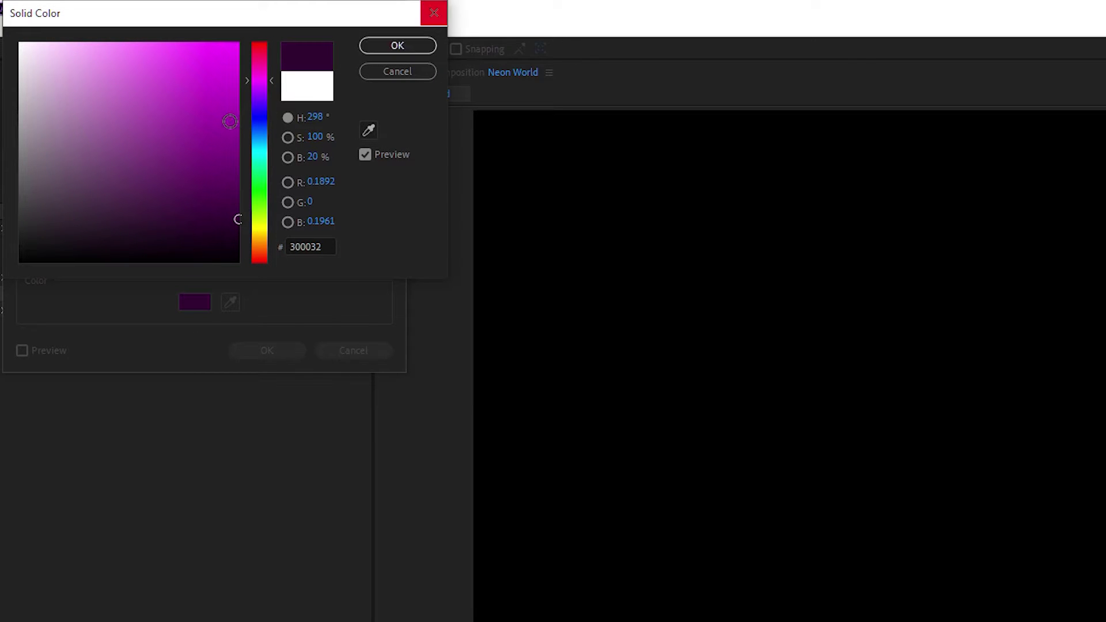
left_click(398, 46)
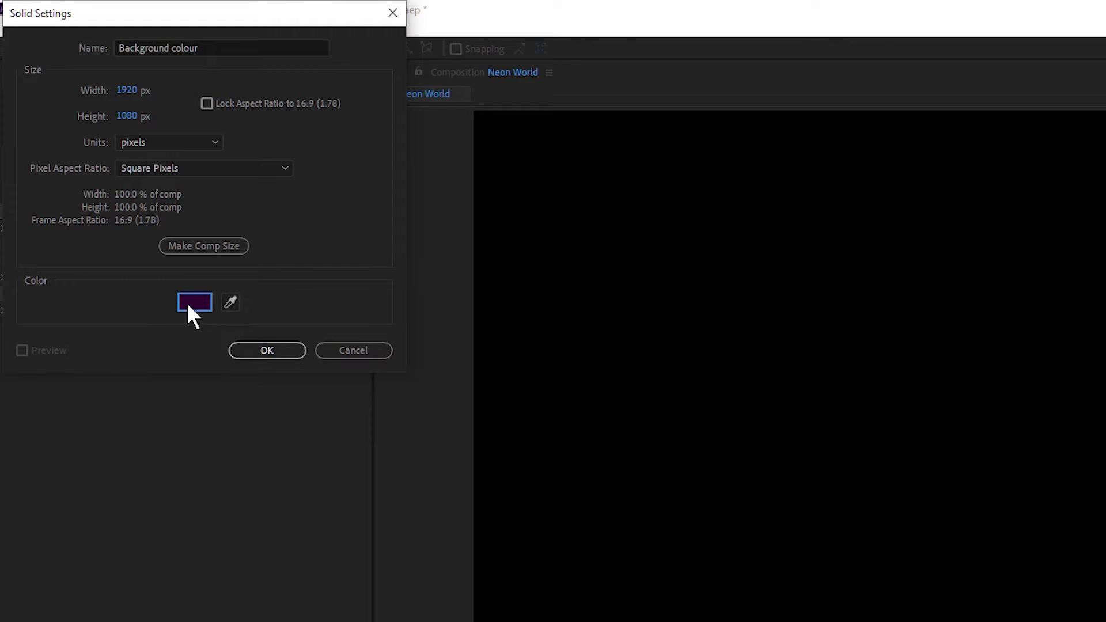
left_click(269, 350)
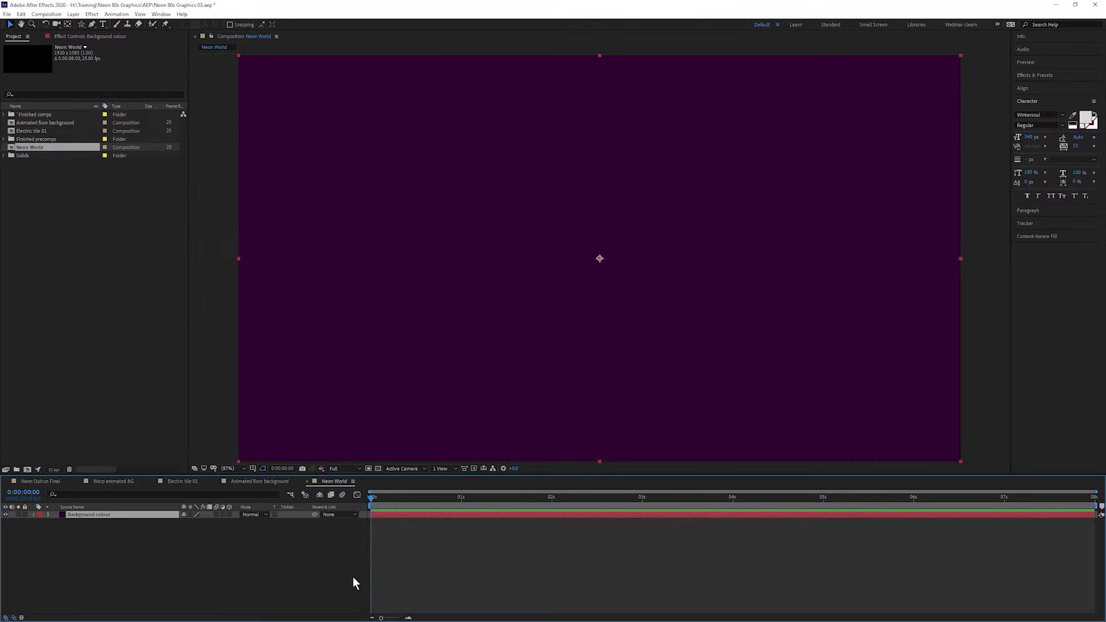
Refine the Background colour solid to the darker purple hex 19001A.
double_click(71, 515)
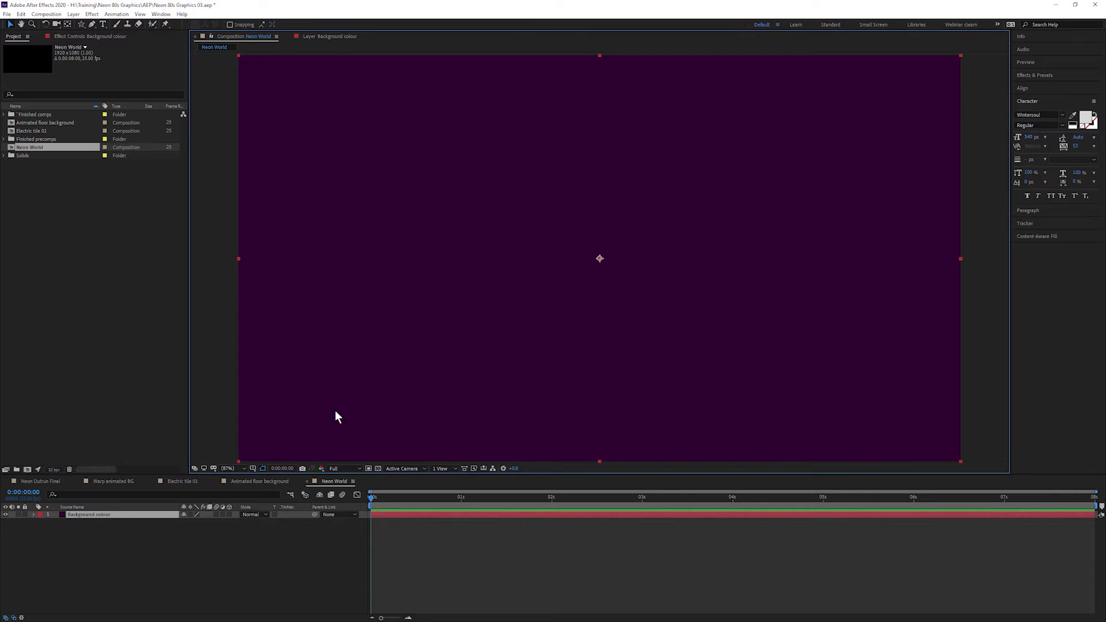
left_click(46, 14)
mouse_move(85, 24)
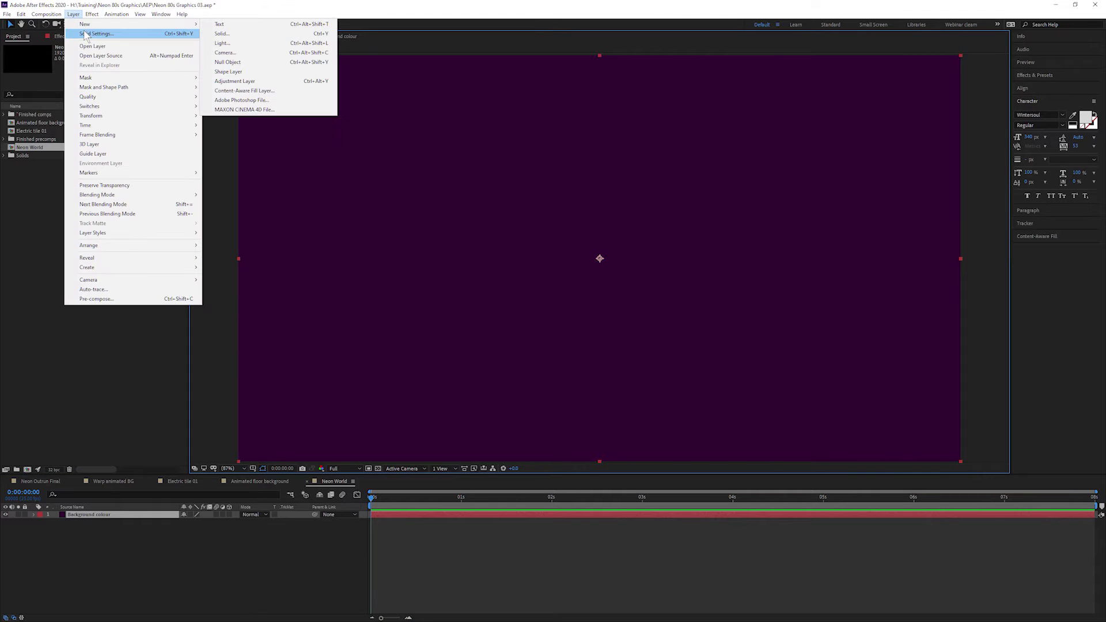
left_click(88, 33)
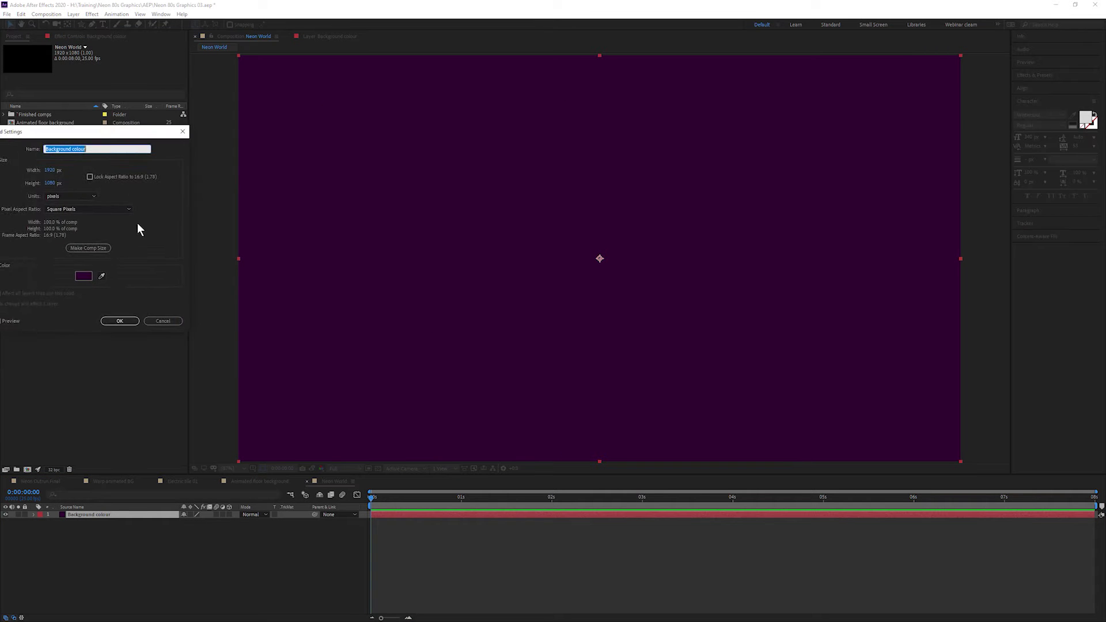
left_click(83, 276)
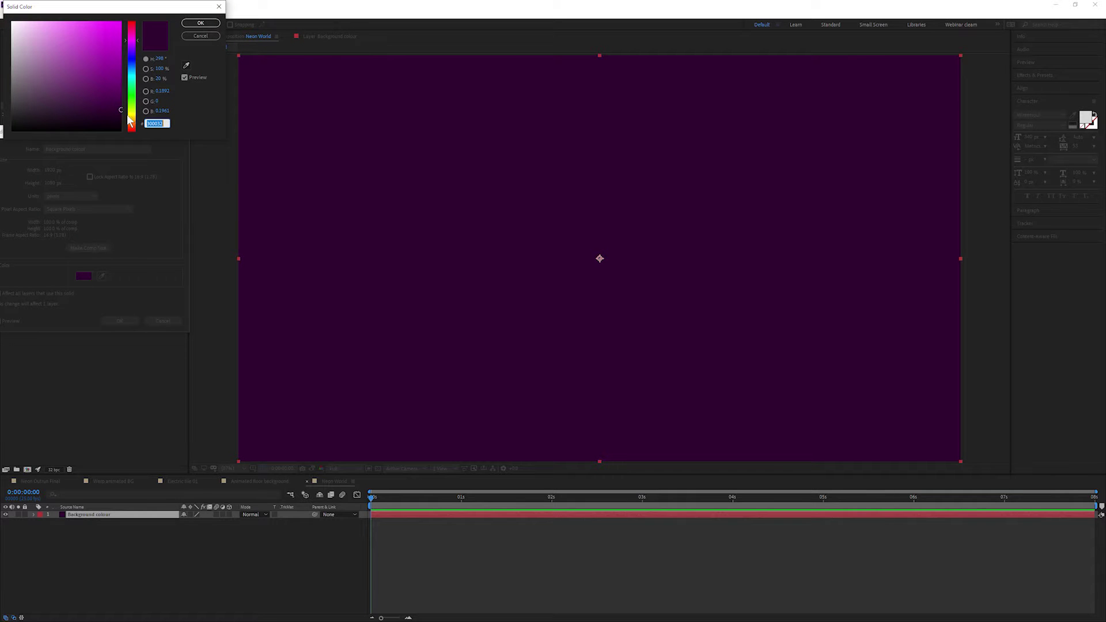
type("19001A")
key("Tab")
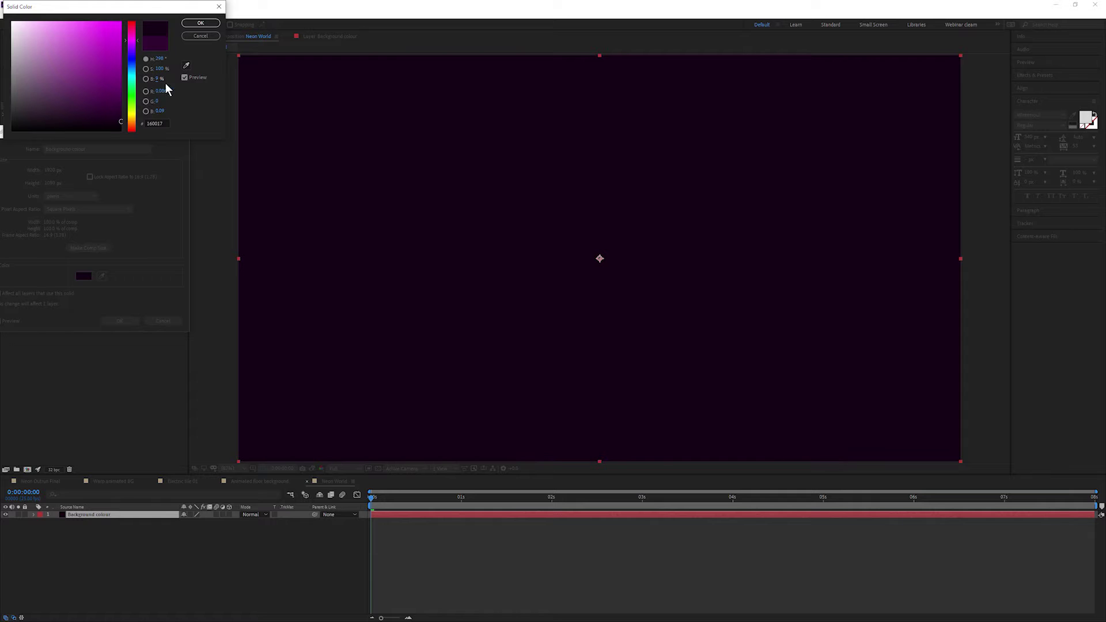
left_click(199, 25)
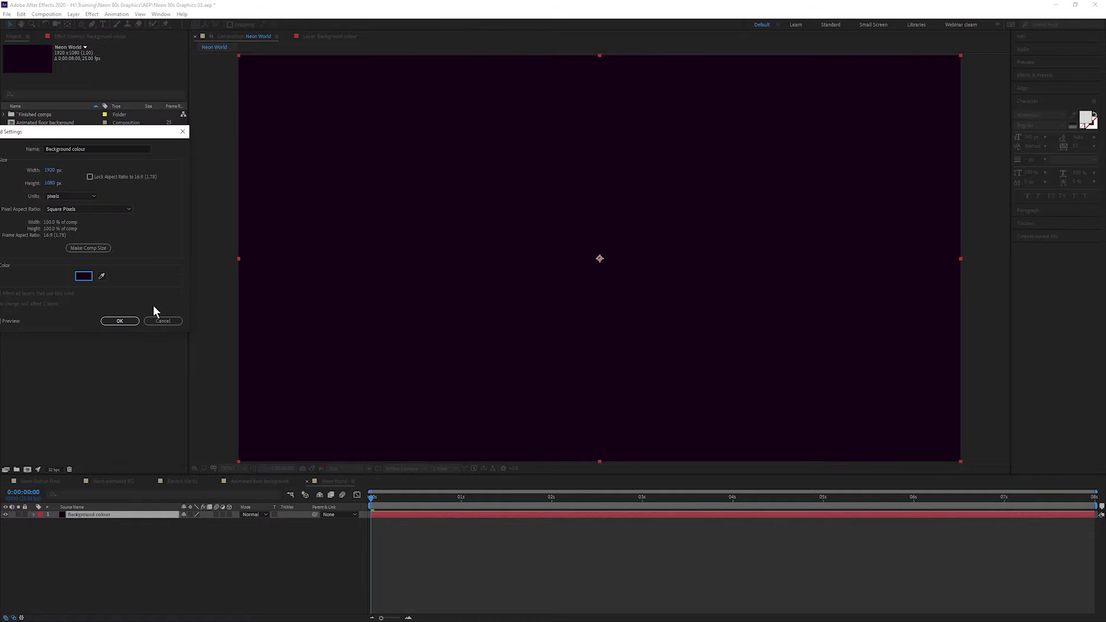
left_click(119, 321)
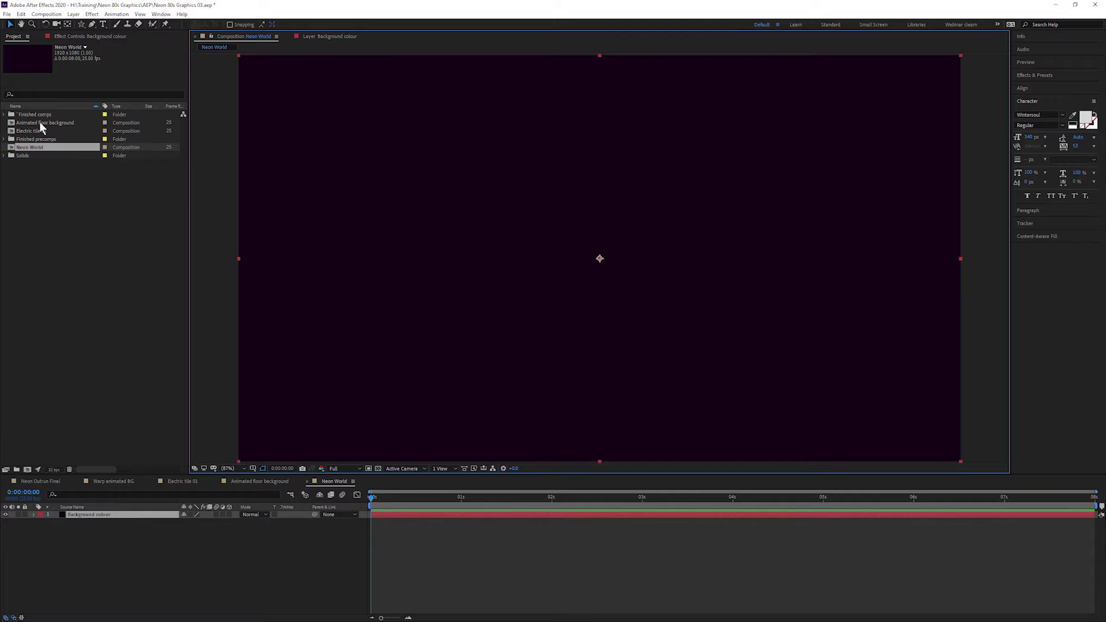
Place the Animated floor background comp above the background with Add blending.
left_click_drag(41, 128, 138, 520)
left_click(251, 515)
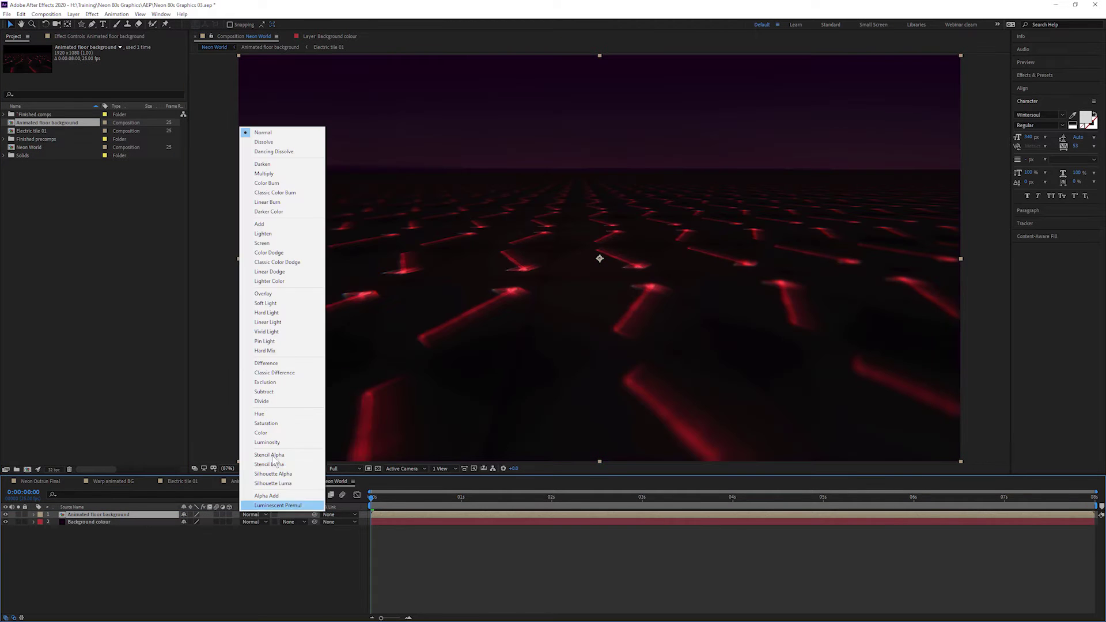
left_click(260, 223)
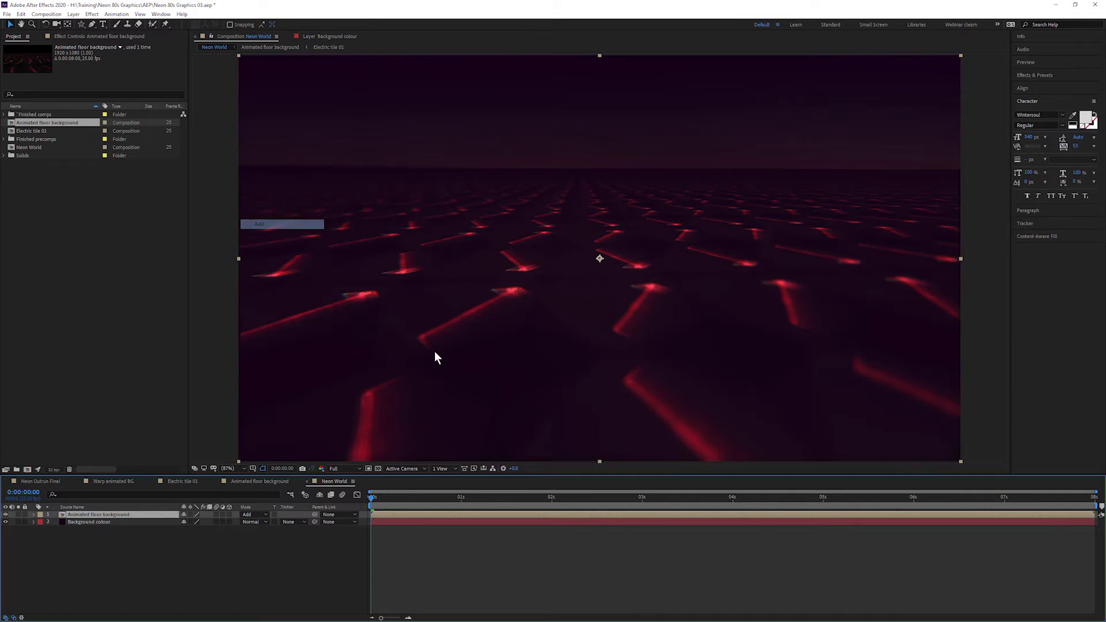
left_click(418, 500)
Scrub through the floor animation and glance inside the nested floor comp.
mouse_move(419, 506)
left_mouse_down()
mouse_move(598, 501)
mouse_move(588, 501)
left_mouse_up()
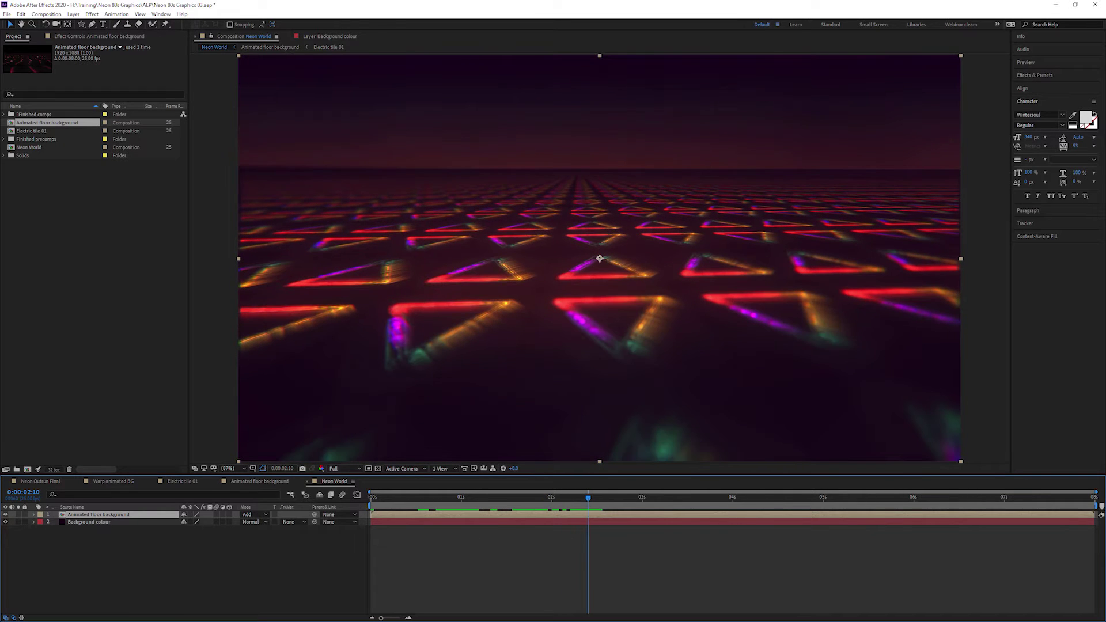
left_click(254, 484)
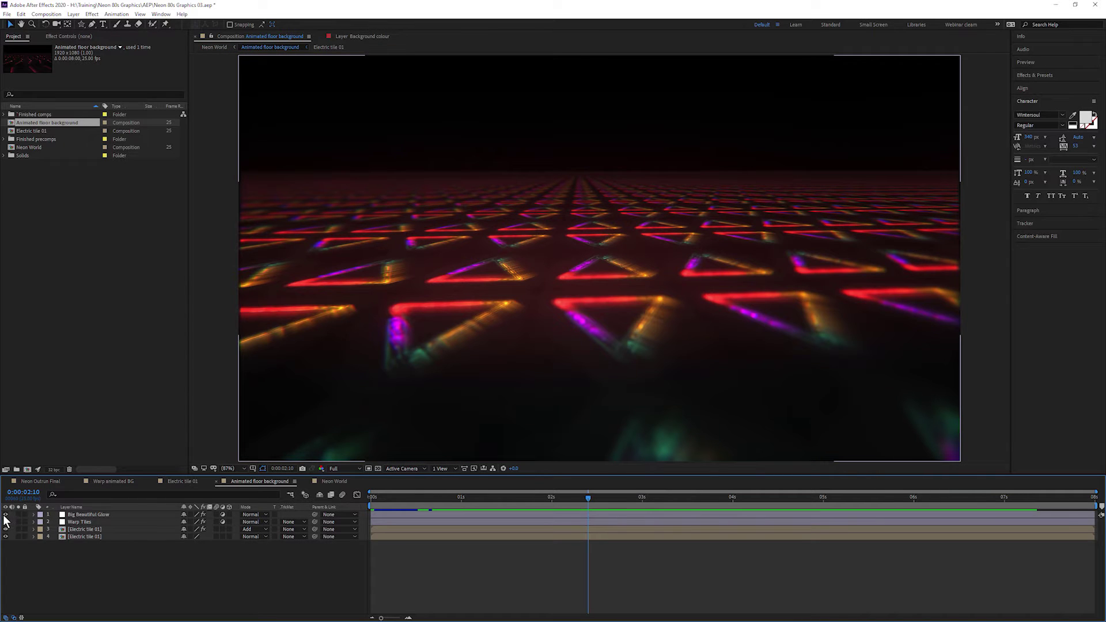
left_click(336, 481)
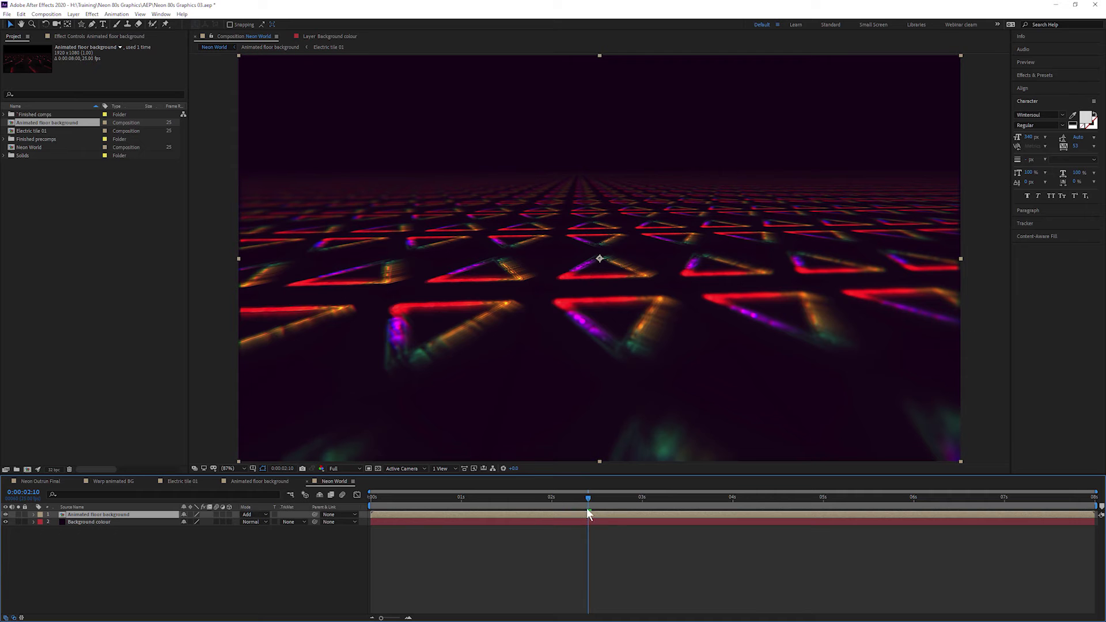
mouse_move(587, 500)
left_mouse_down()
mouse_move(713, 501)
mouse_move(679, 502)
left_mouse_up()
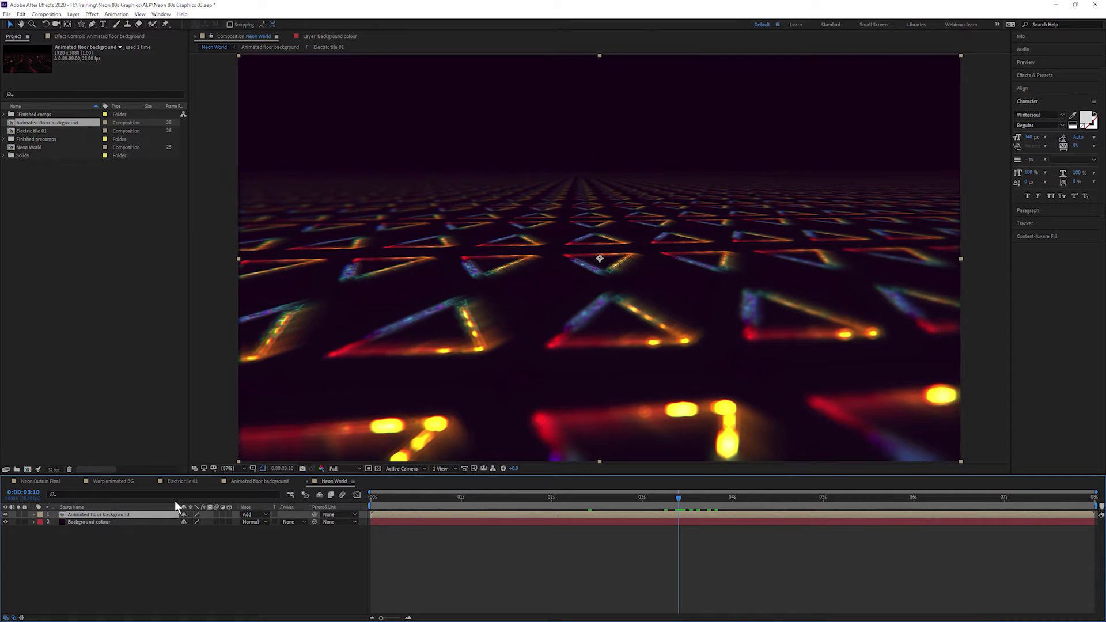
Create a black solid layer named Animated clouds on top of the comp.
left_click(73, 14)
mouse_move(86, 24)
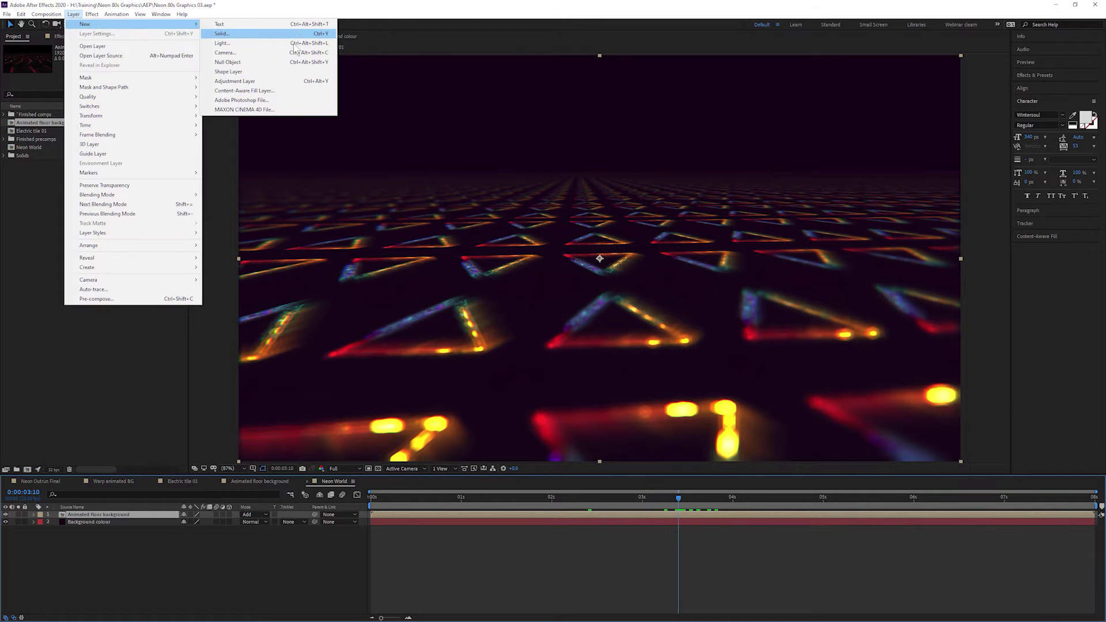
left_click(294, 33)
left_click(105, 154)
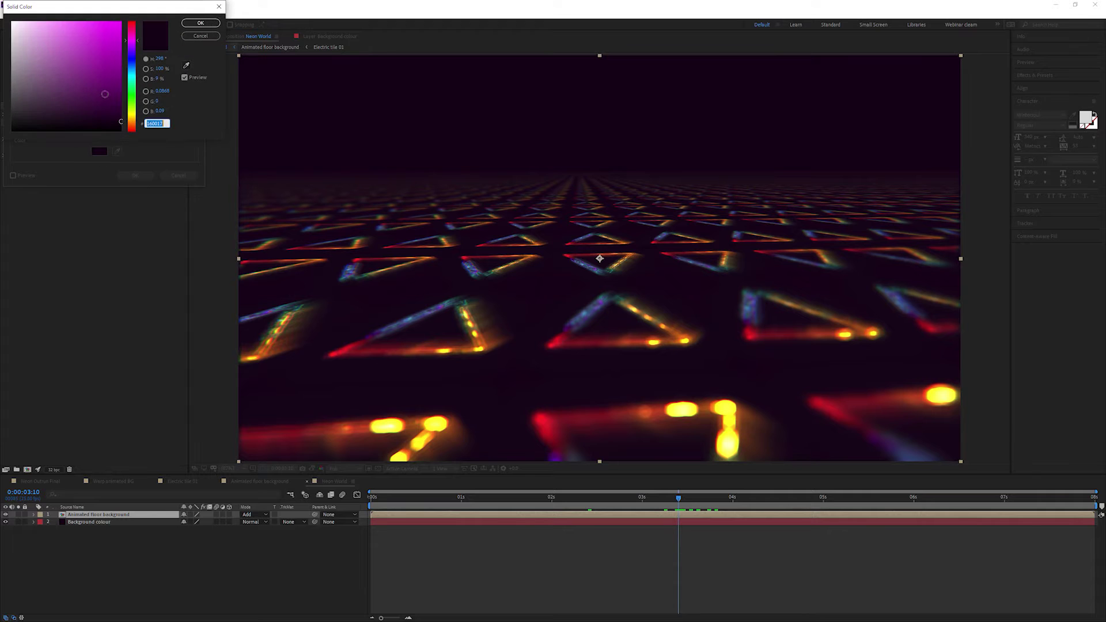
left_click(199, 24)
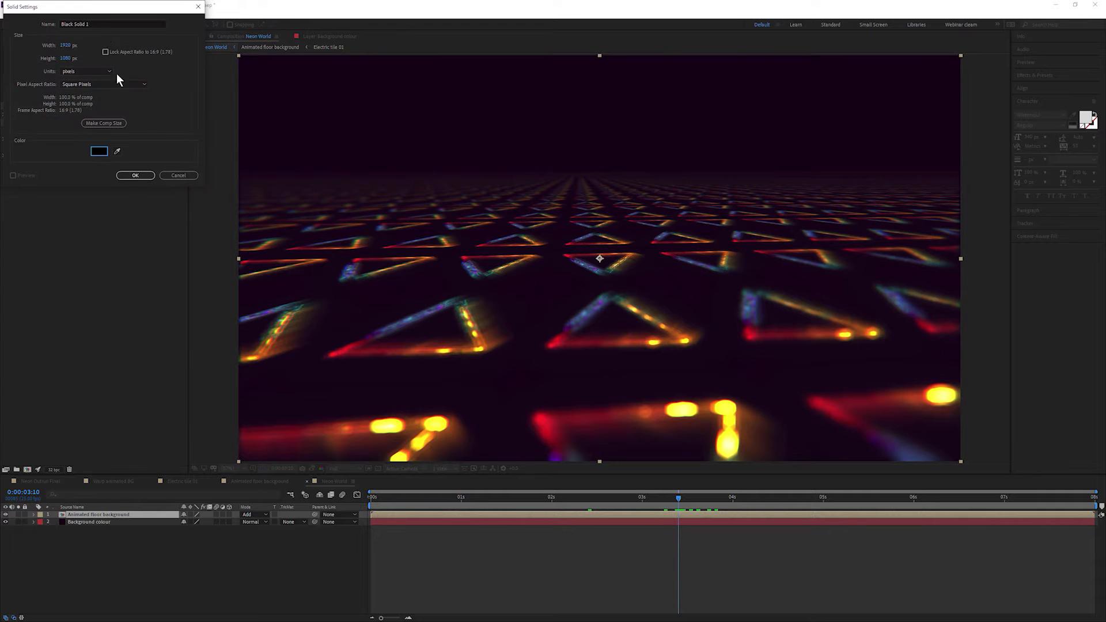
left_click(92, 25)
key("BackSpace")
type("Animated clouds")
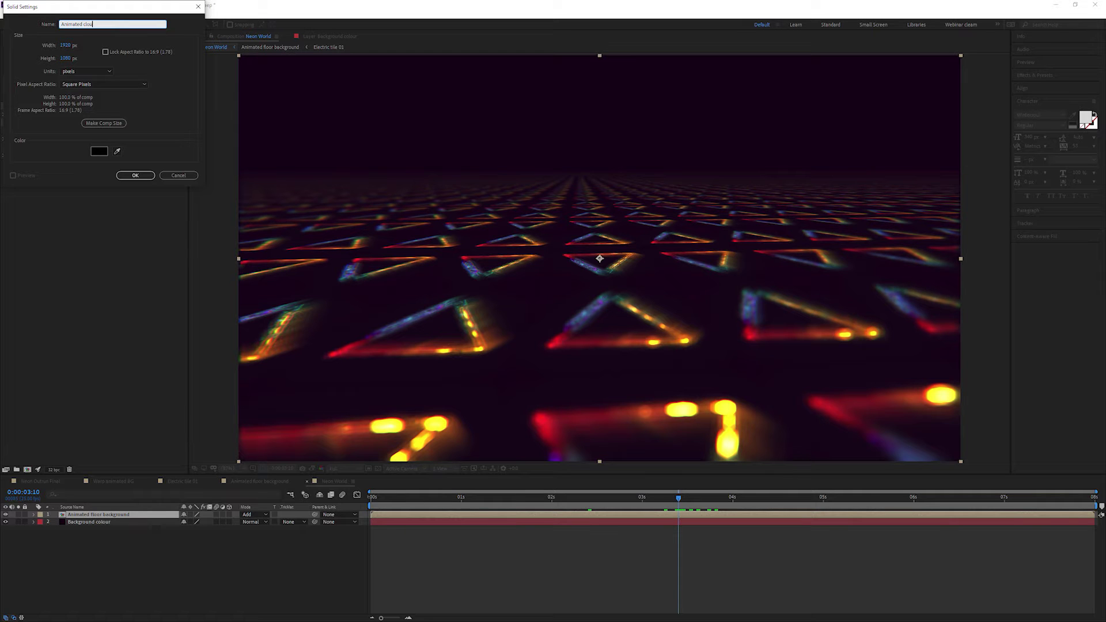
left_click(135, 176)
Mask the clouds layer to a strip across the top and hide the floor layer.
left_click(82, 24)
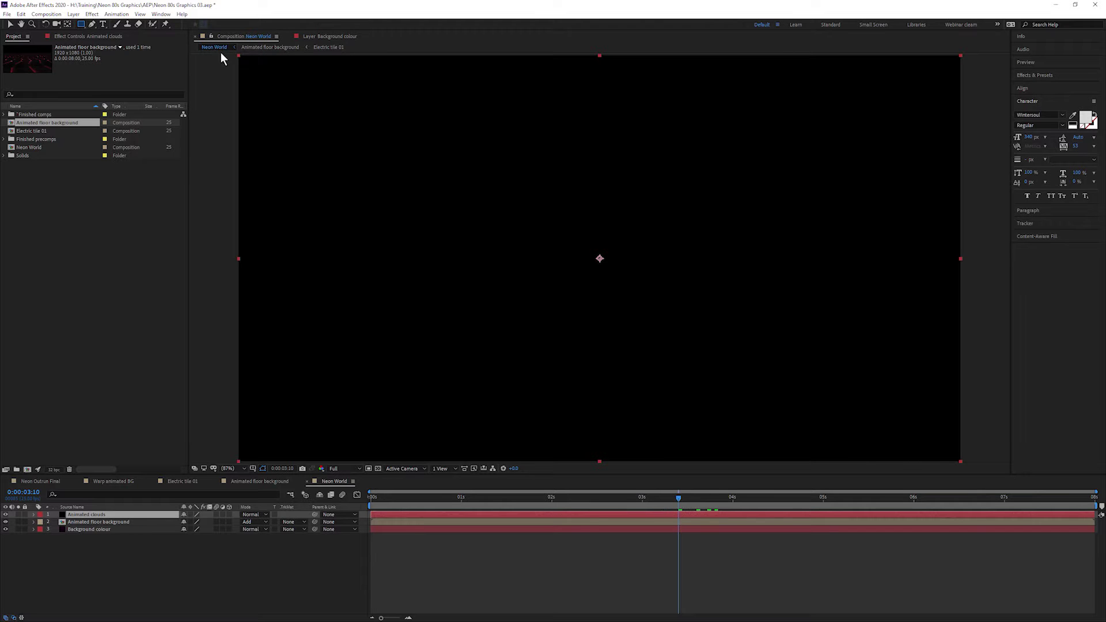
mouse_move(232, 55)
left_mouse_down()
mouse_move(983, 173)
mouse_move(974, 171)
left_mouse_up()
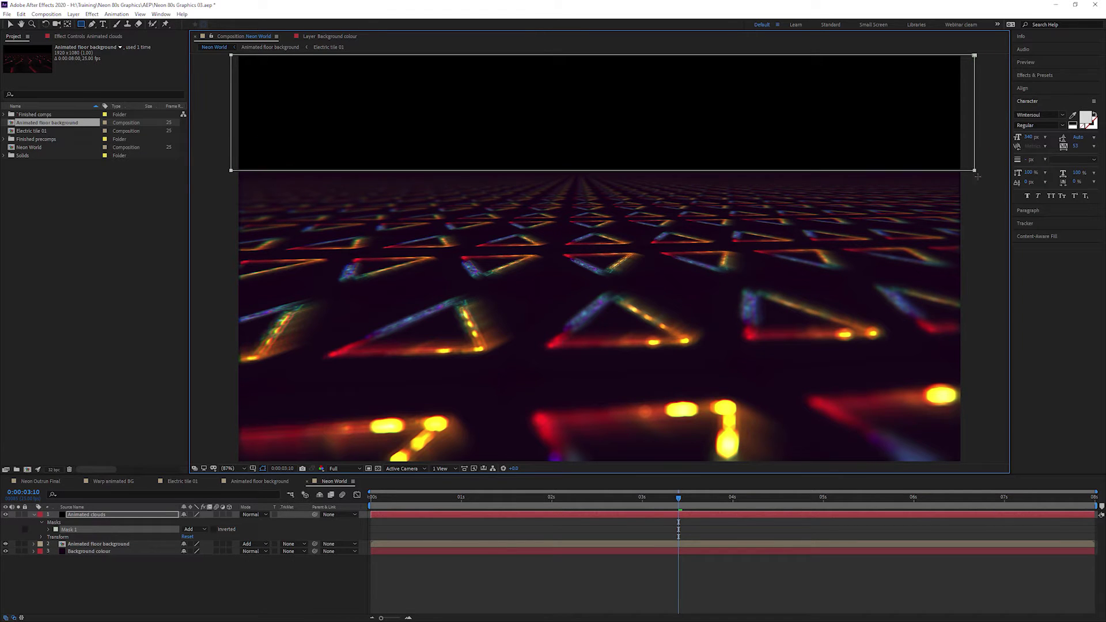
left_click(264, 470)
left_click(261, 468)
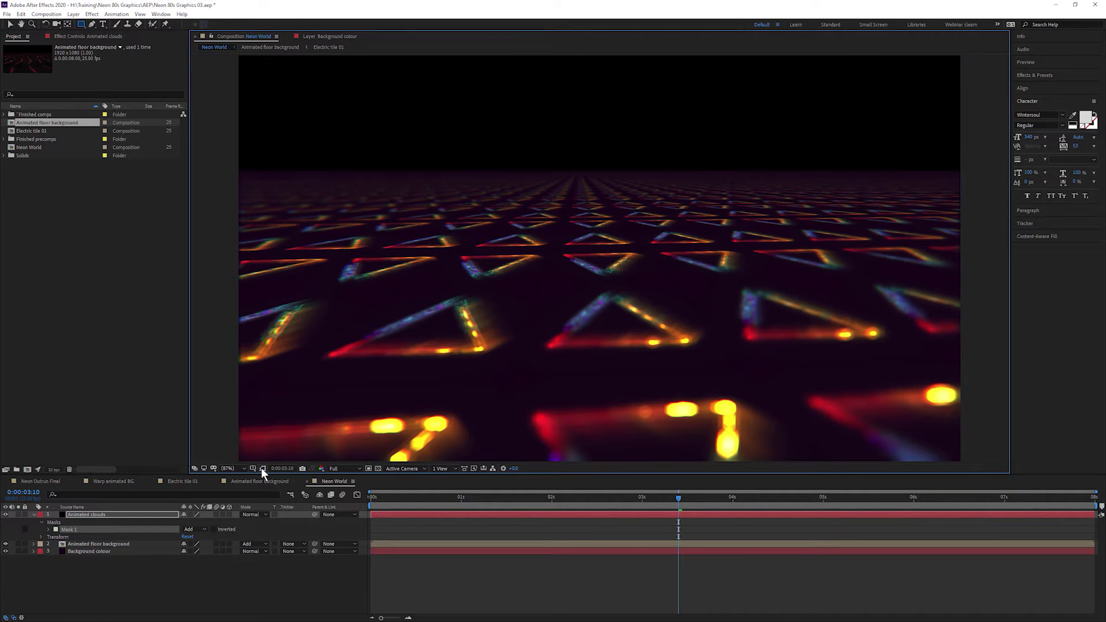
left_click(261, 468)
left_click(5, 544)
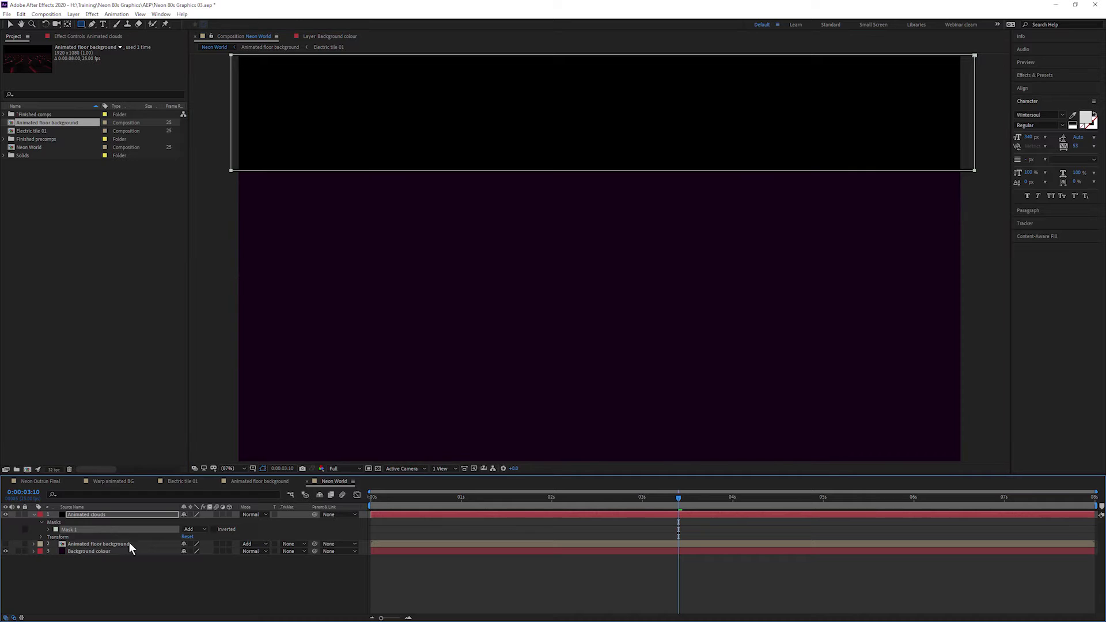
key("Return")
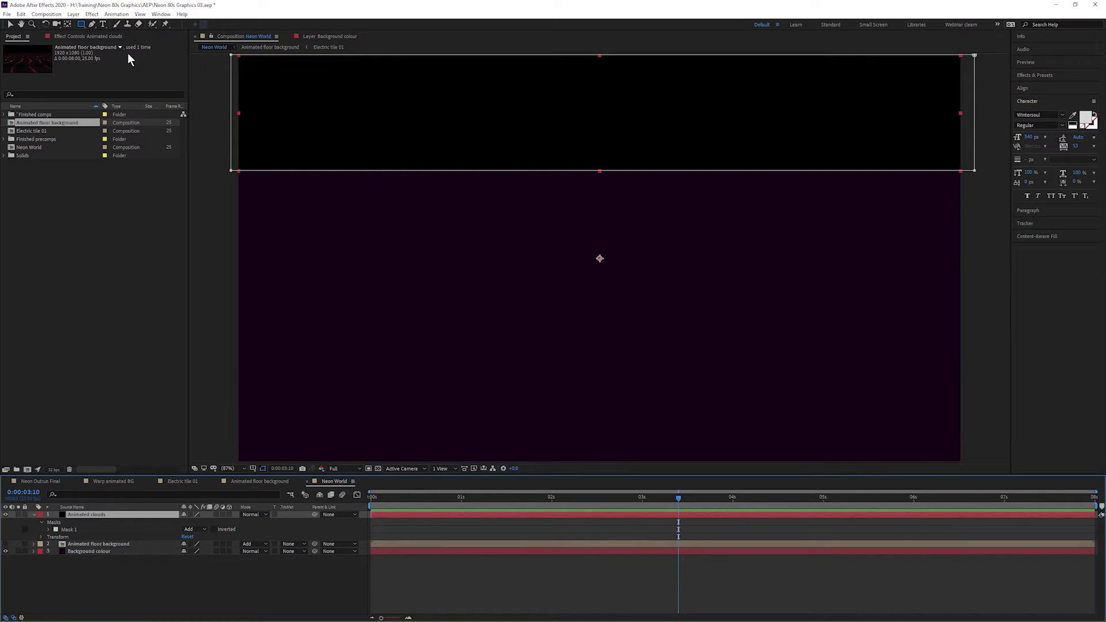
Apply the Sapphire S_CloudsMultColor effect to the Animated clouds layer.
left_click(91, 14)
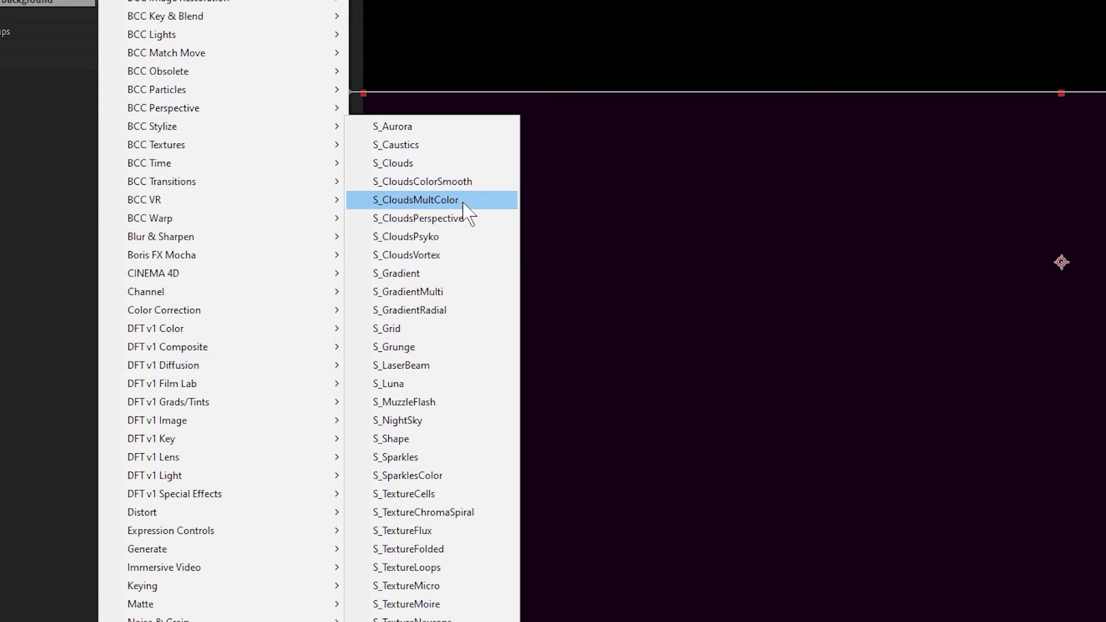
left_click(486, 204)
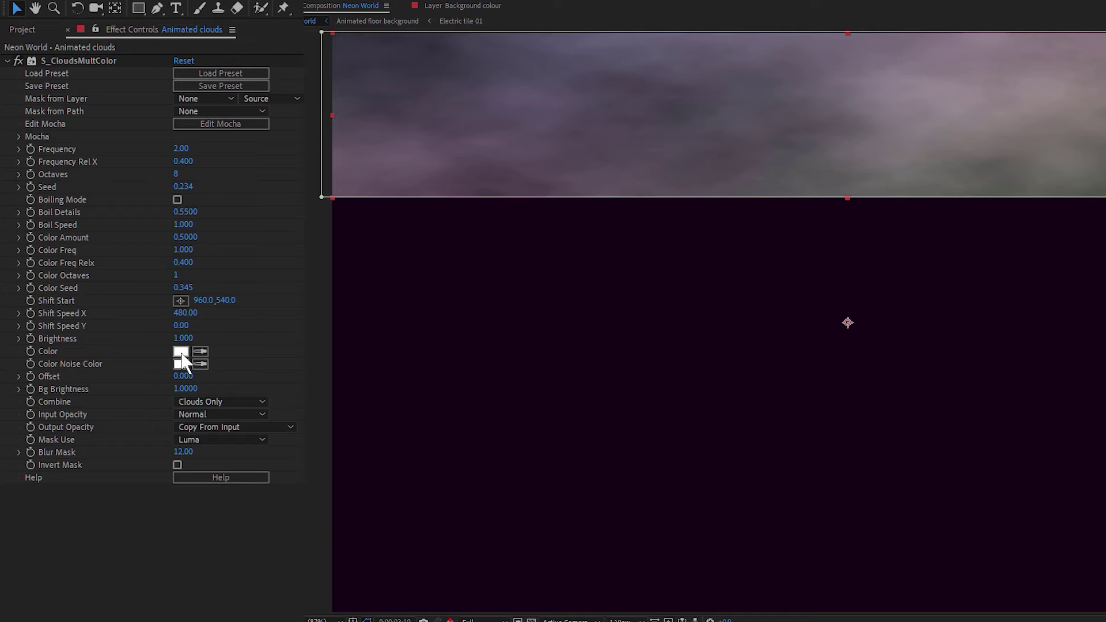
Set the cloud Color to purple and the Color Noise Color to magenta FF00F0.
left_click(180, 353)
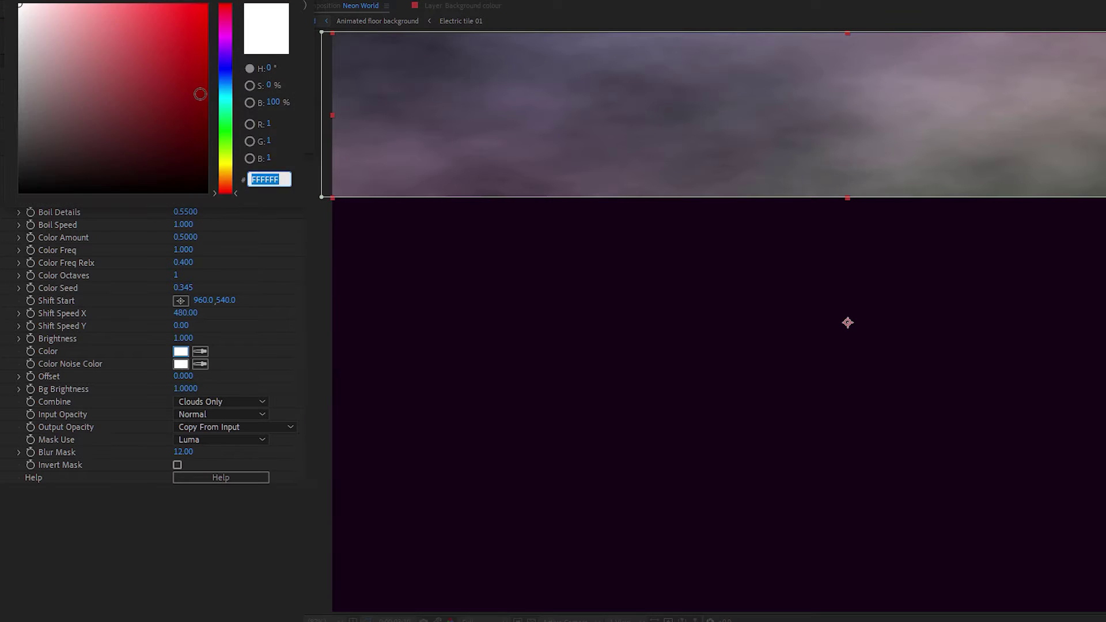
mouse_move(226, 59)
left_mouse_down()
mouse_move(225, 41)
mouse_move(209, 54)
left_mouse_up()
left_click(179, 64)
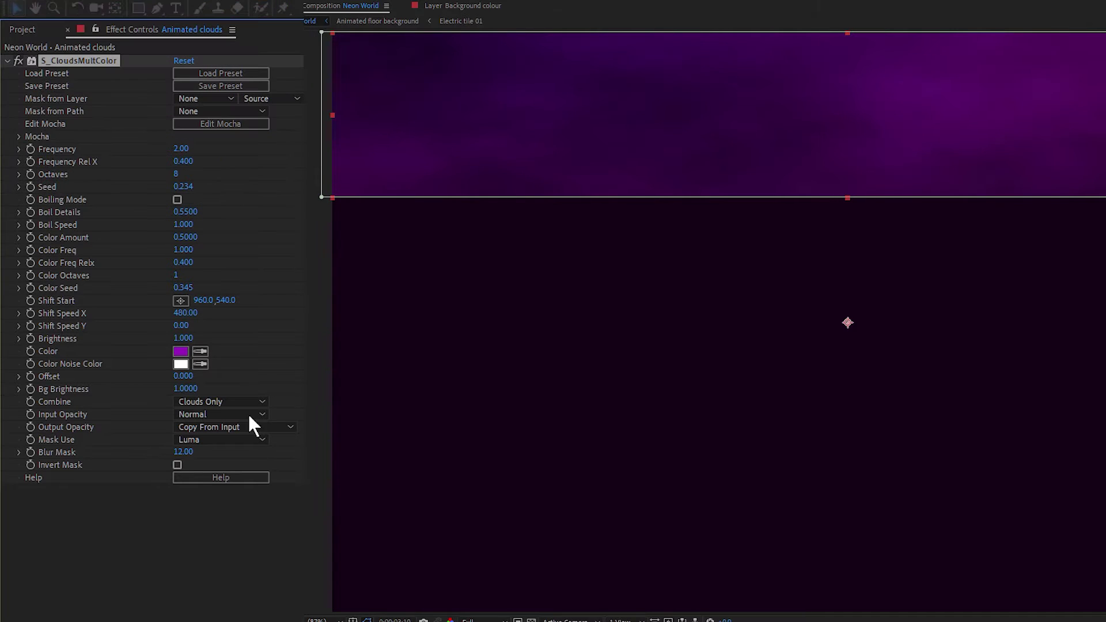
left_click(181, 364)
left_click(228, 48)
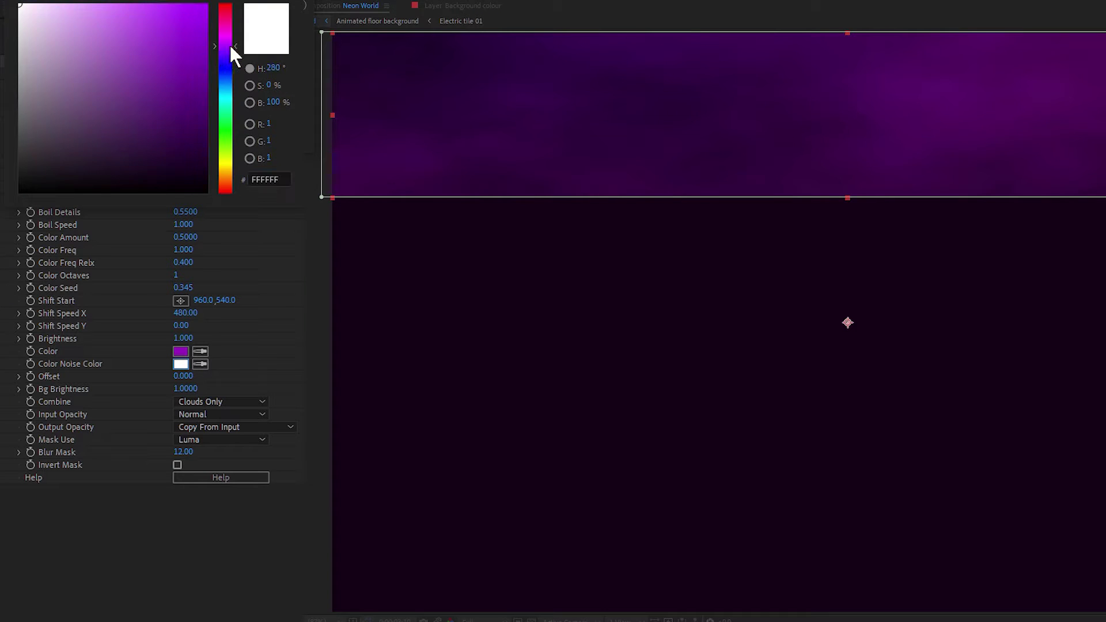
left_click_drag(234, 52, 235, 37)
left_click(206, 5)
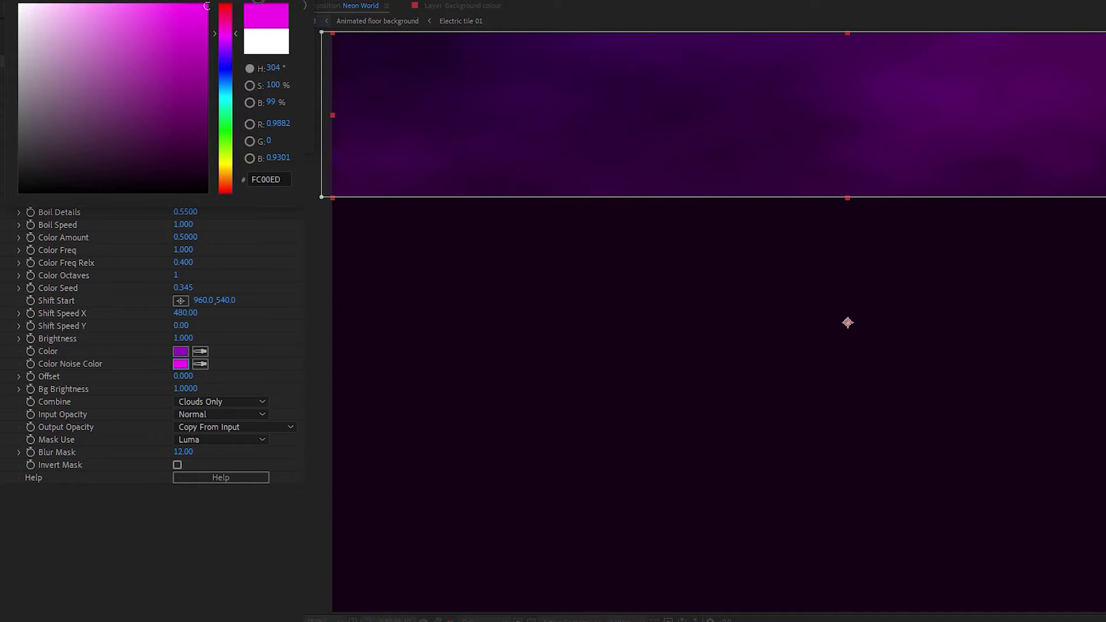
type("FF00F0")
key("Return")
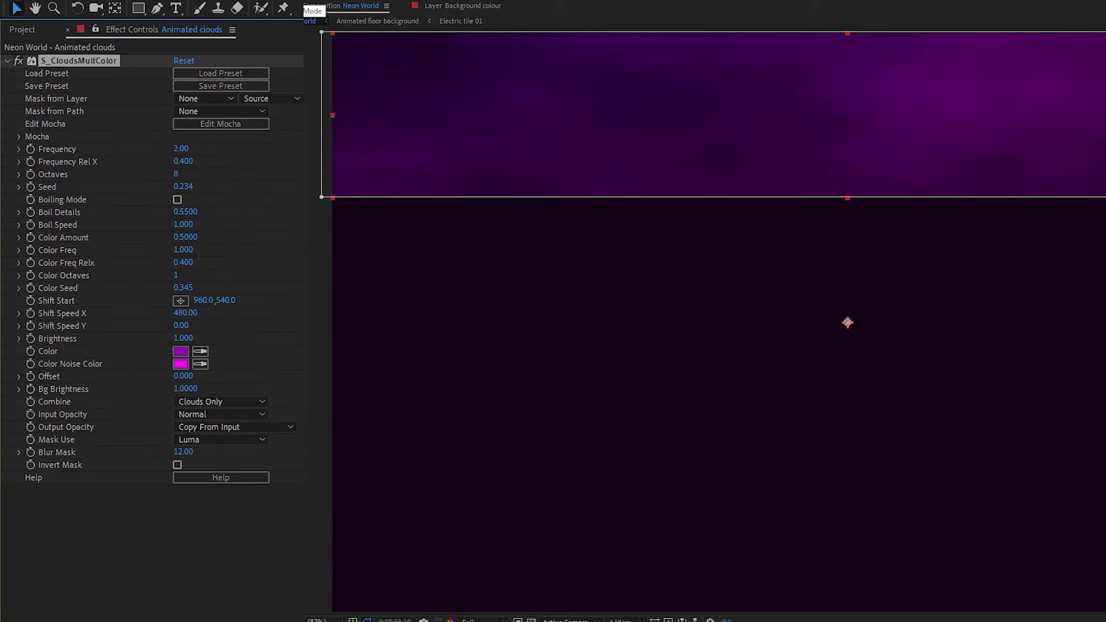
Darken the clouds and play back the drifting cloud strip.
mouse_move(183, 338)
left_mouse_down()
mouse_move(165, 338)
mouse_move(203, 338)
left_mouse_up()
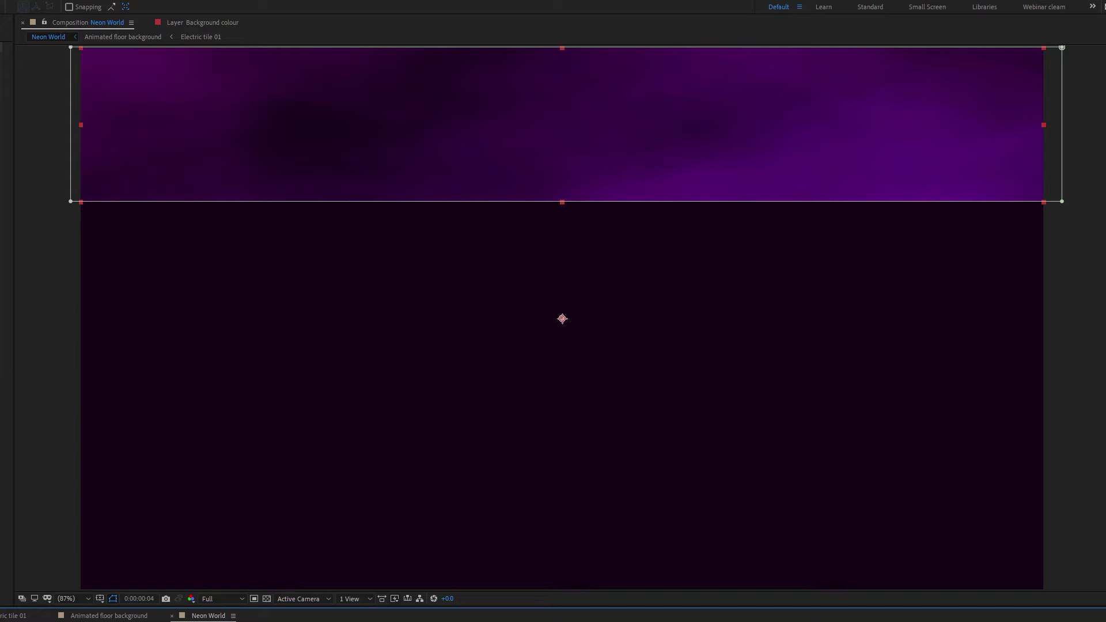
key("space")
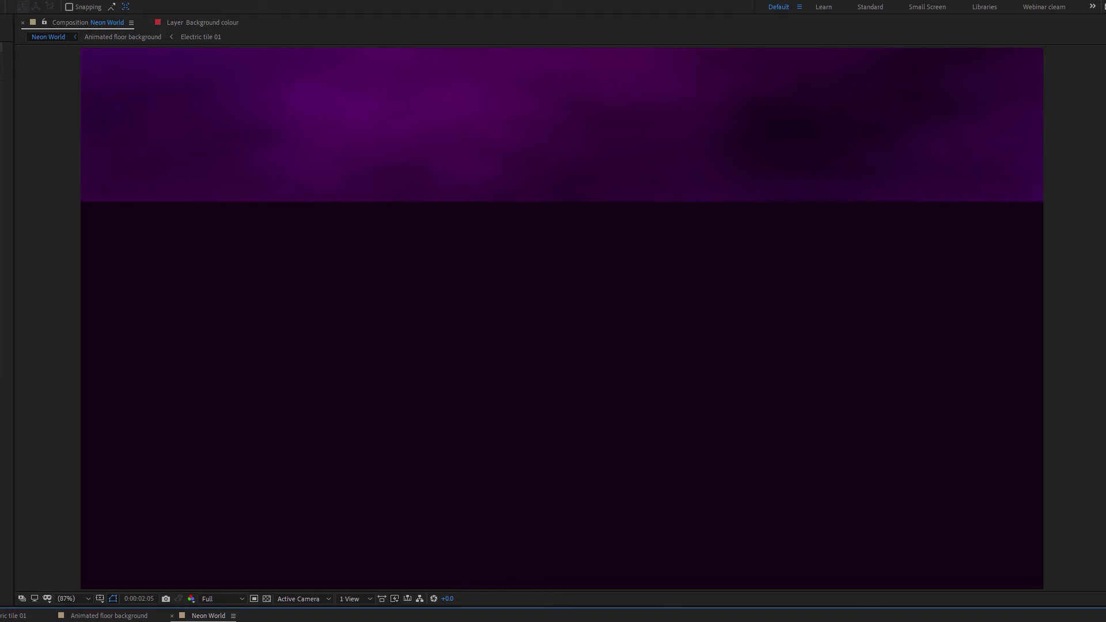
key("space")
key("grave")
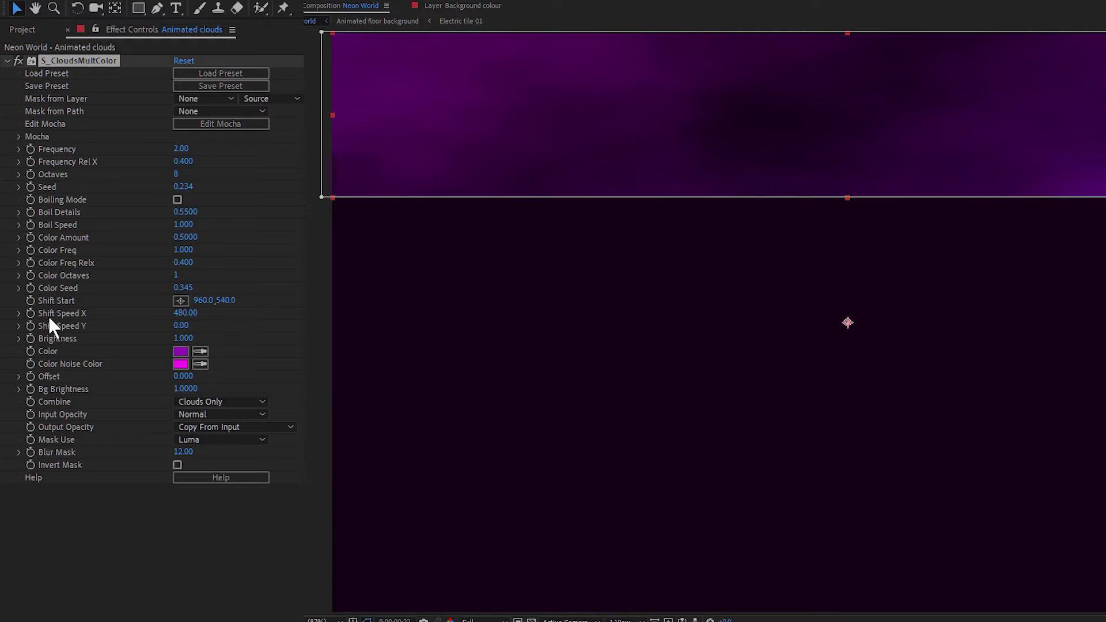
Set Shift Speed X to 0 and raise Boil Speed to 2.200.
left_click(185, 312)
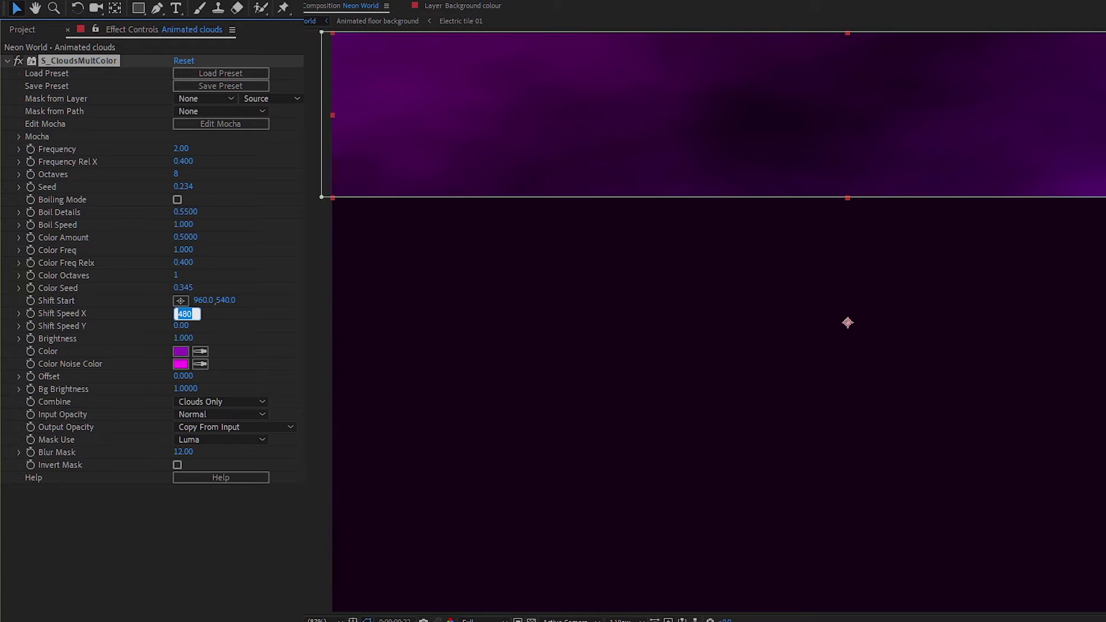
type("0")
key("Return")
key("F2")
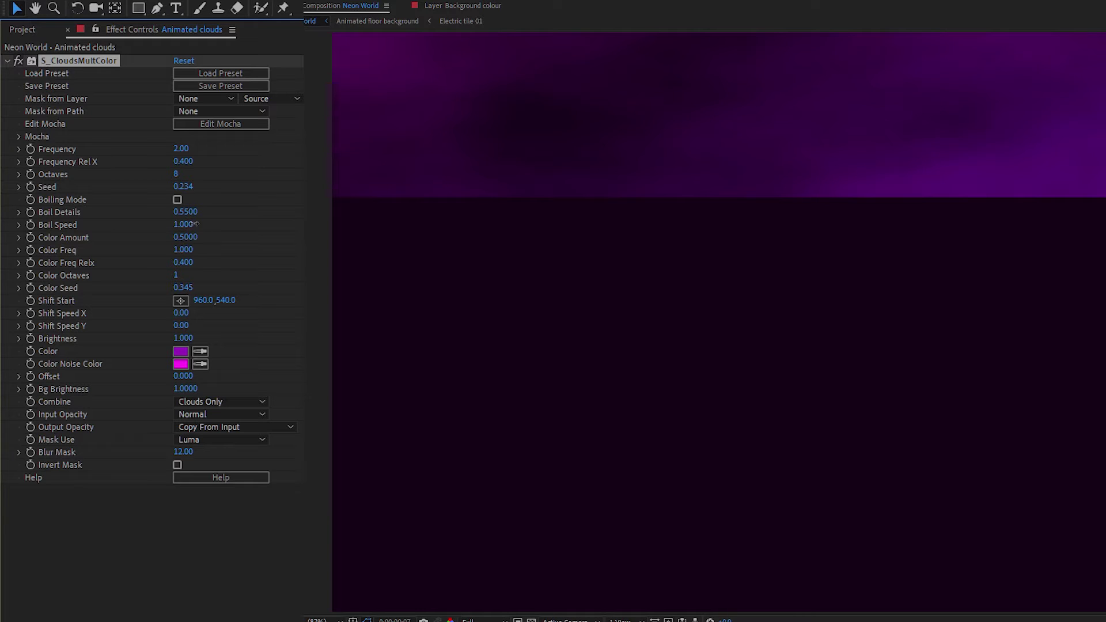
left_click_drag(199, 223, 274, 224)
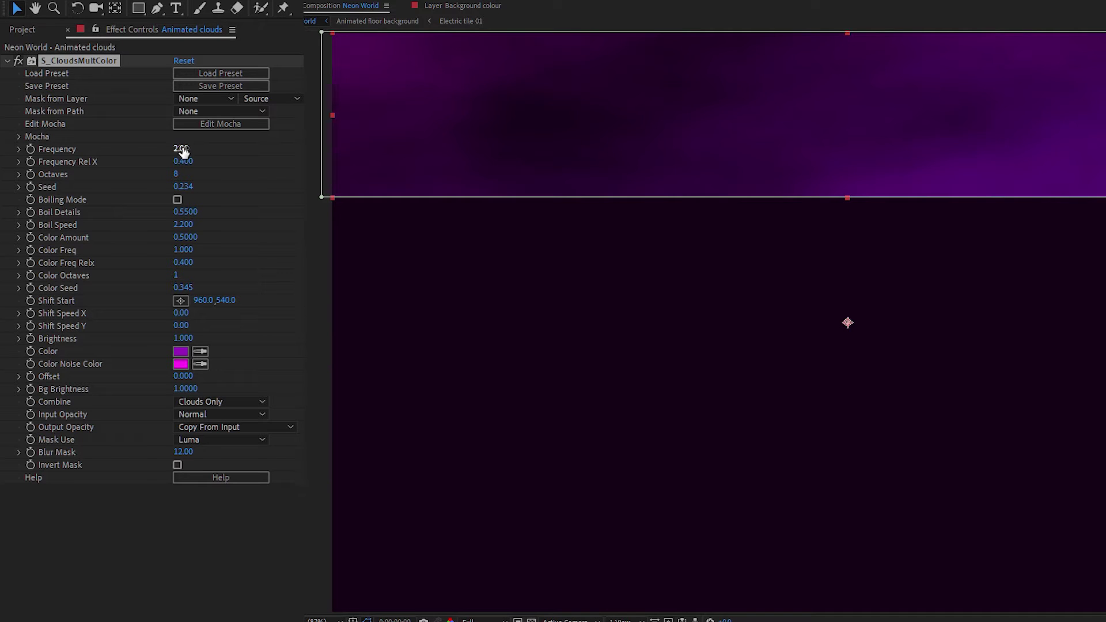
Lower the cloud Frequency and keyframe it at the start of the comp.
left_click_drag(177, 150, 195, 155)
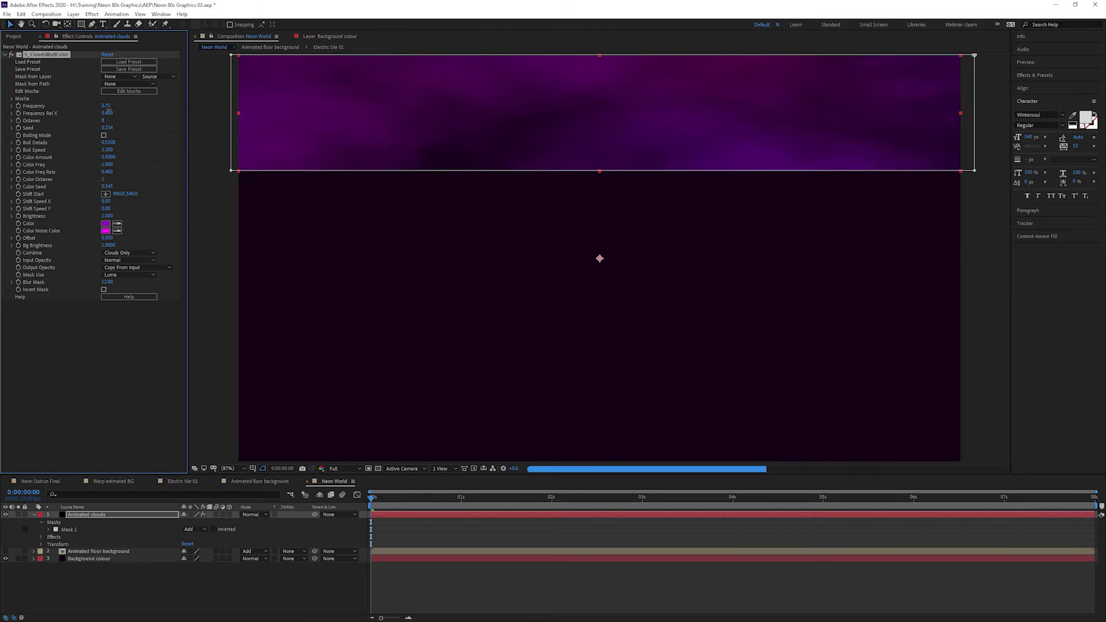
left_click_drag(196, 153, 108, 112)
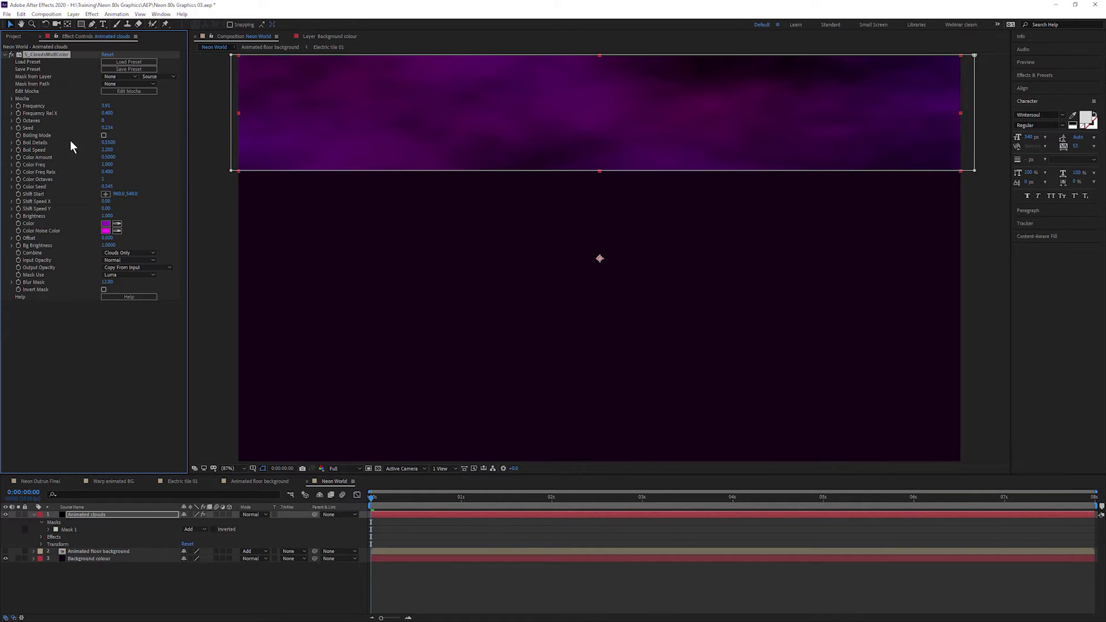
left_click(17, 105)
left_click_drag(571, 503, 1079, 526)
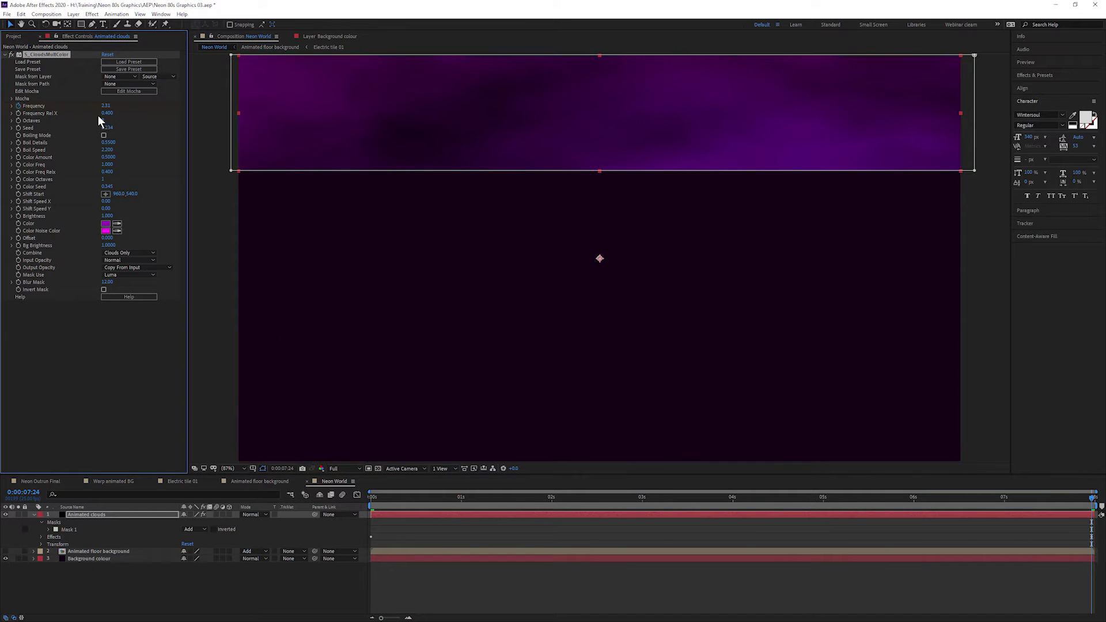
Set a different Frequency keyframe at the end and preview the animated clouds.
key("space")
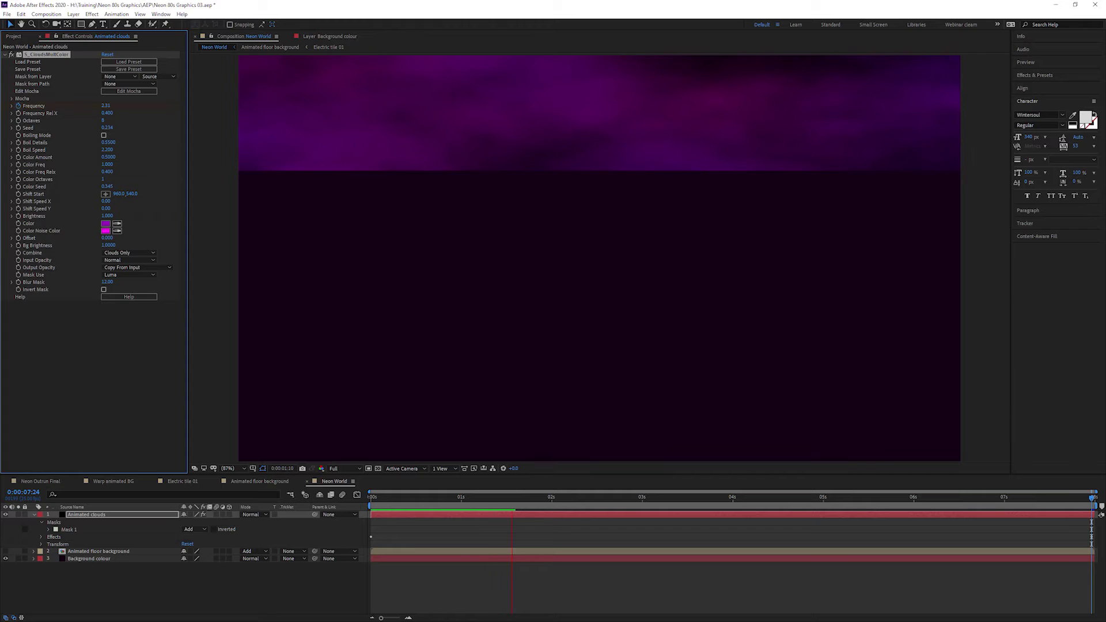
key("space")
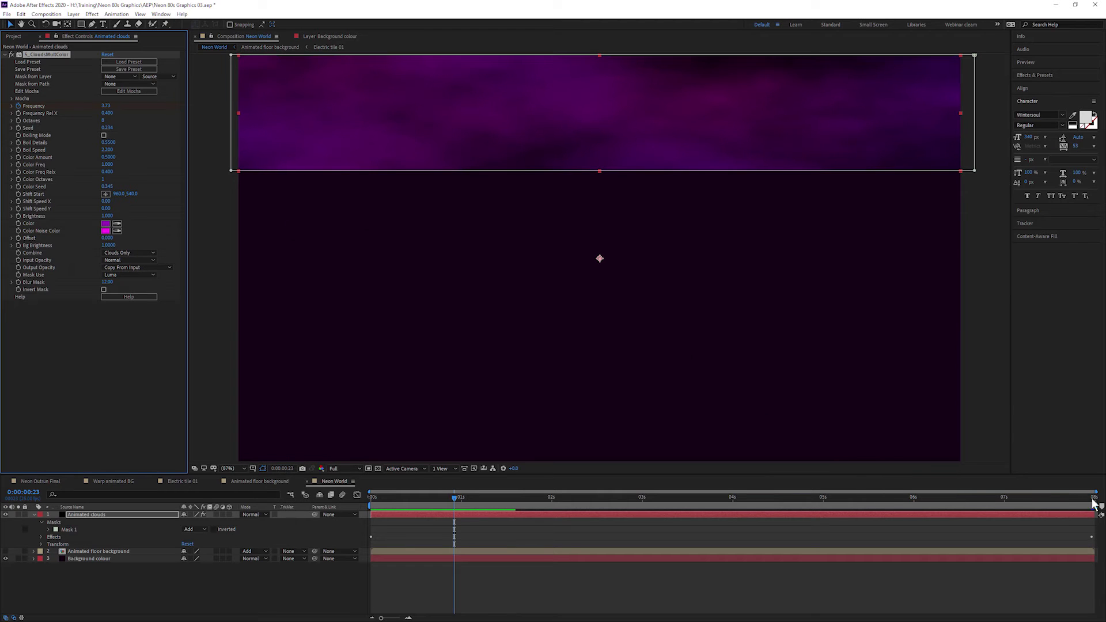
left_click(1095, 499)
left_click(102, 106)
left_click_drag(99, 106, 107, 114)
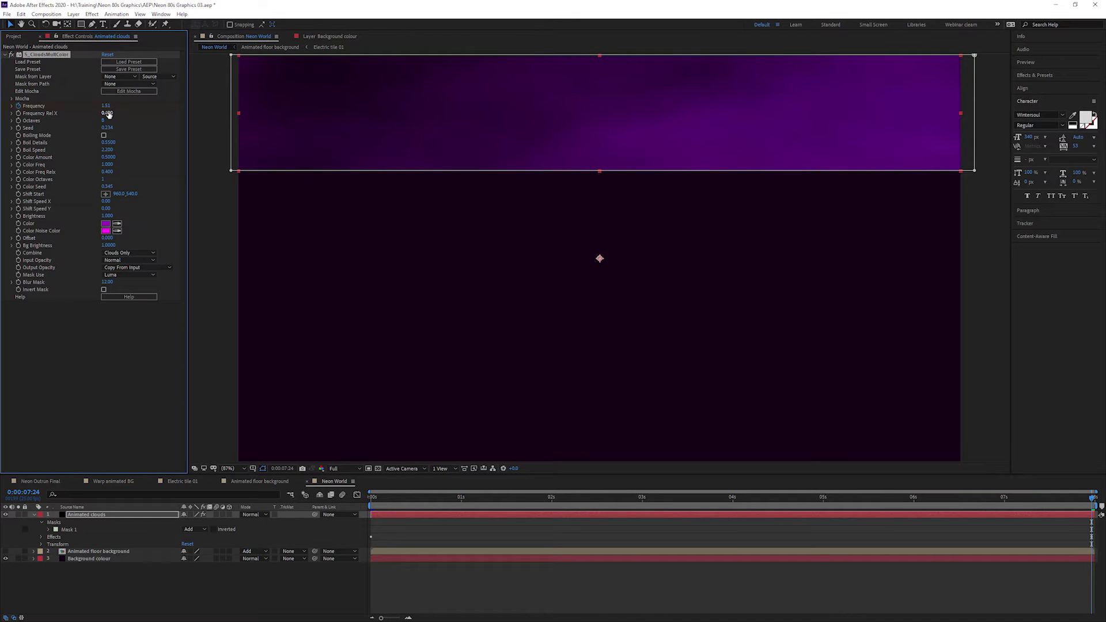
key("space")
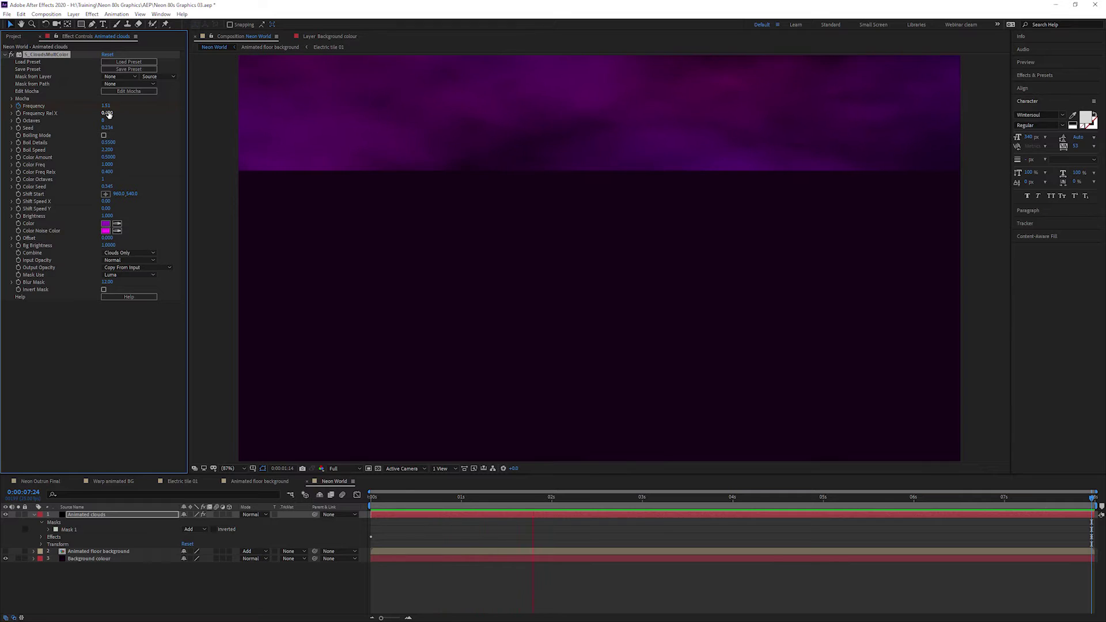
key("space")
left_click(373, 497)
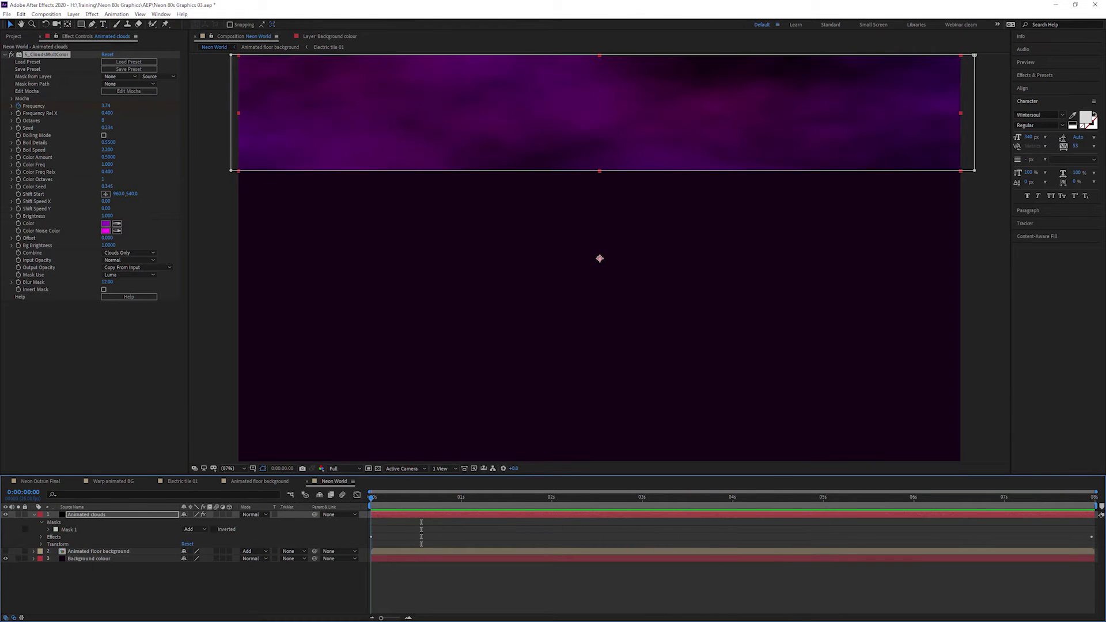
Choose the Ellipse tool with a fully saturated bright yellow fill.
left_click(78, 591)
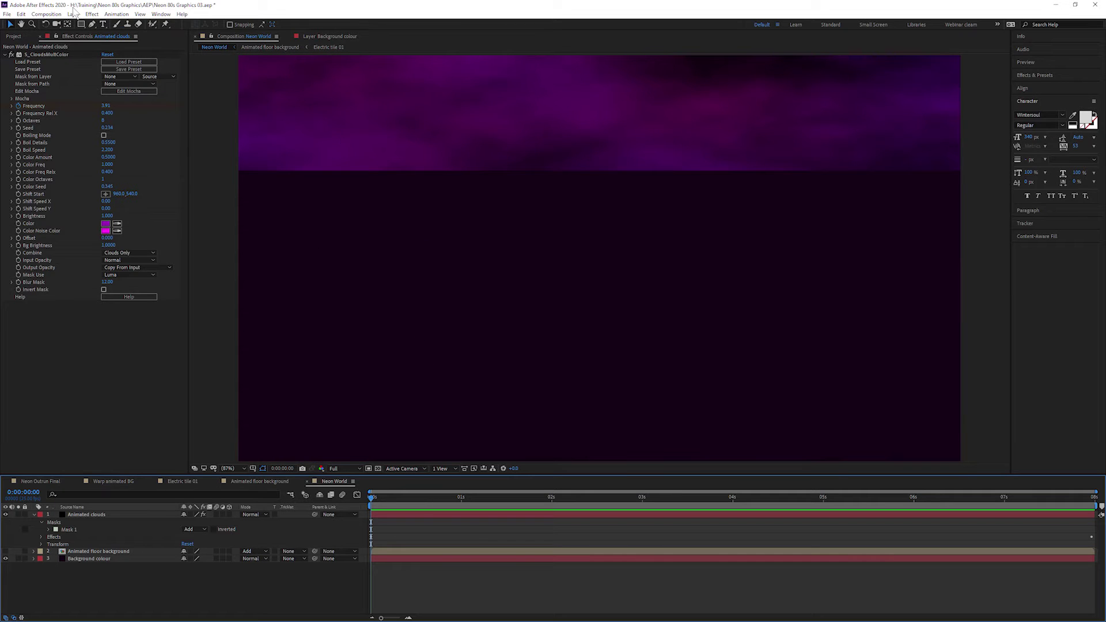
left_click_drag(77, 22, 147, 45)
left_click(233, 23)
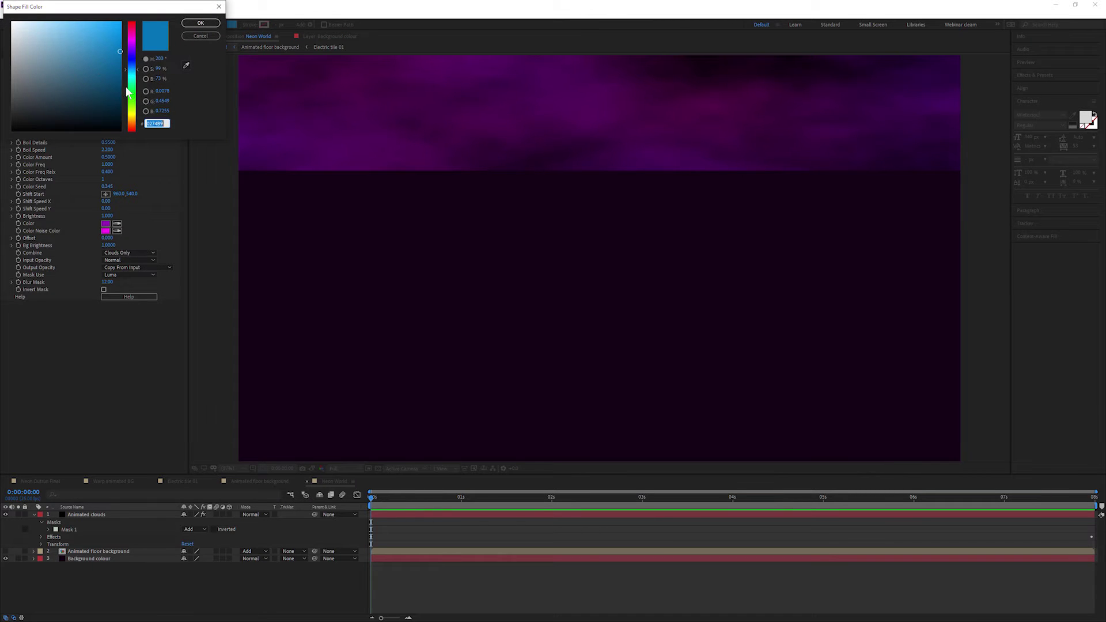
left_click_drag(131, 96, 137, 118)
left_click(120, 15)
left_click(196, 28)
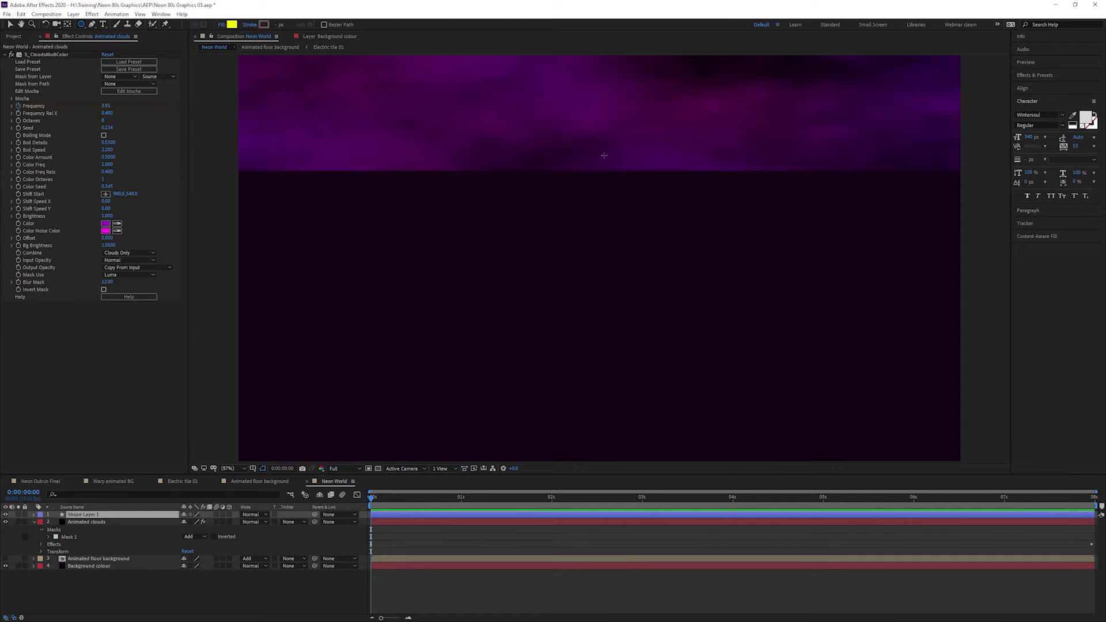
Draw a yellow circle across the horizon, undoing the accidental polygon first.
left_click_drag(456, 75, 710, 192)
key("Delete")
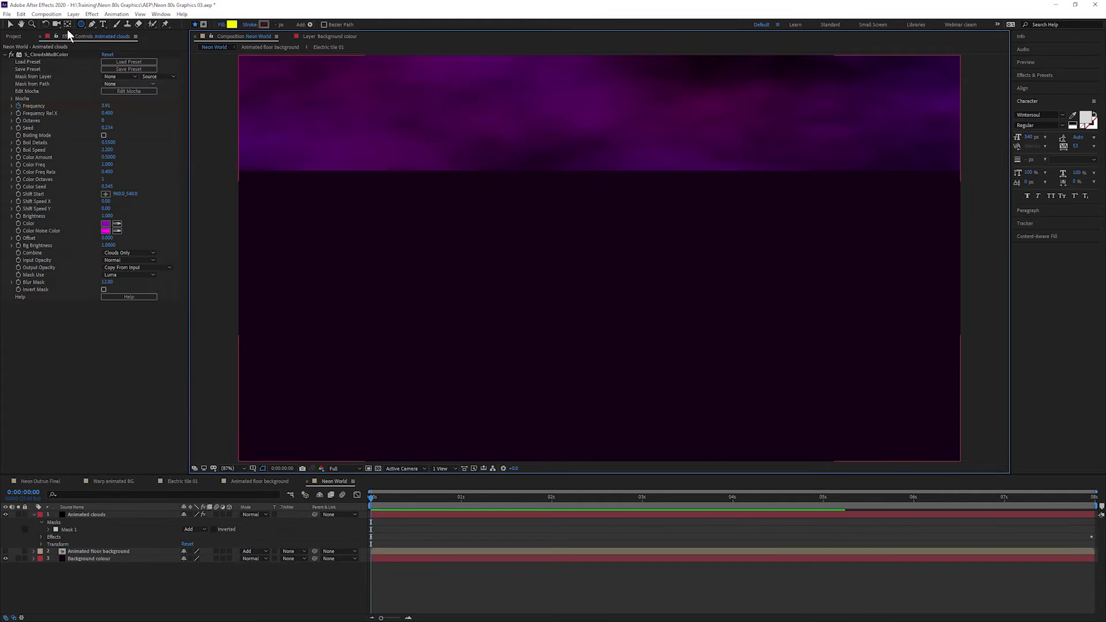
mouse_move(81, 24)
left_mouse_down()
mouse_move(156, 43)
mouse_move(134, 44)
left_mouse_up()
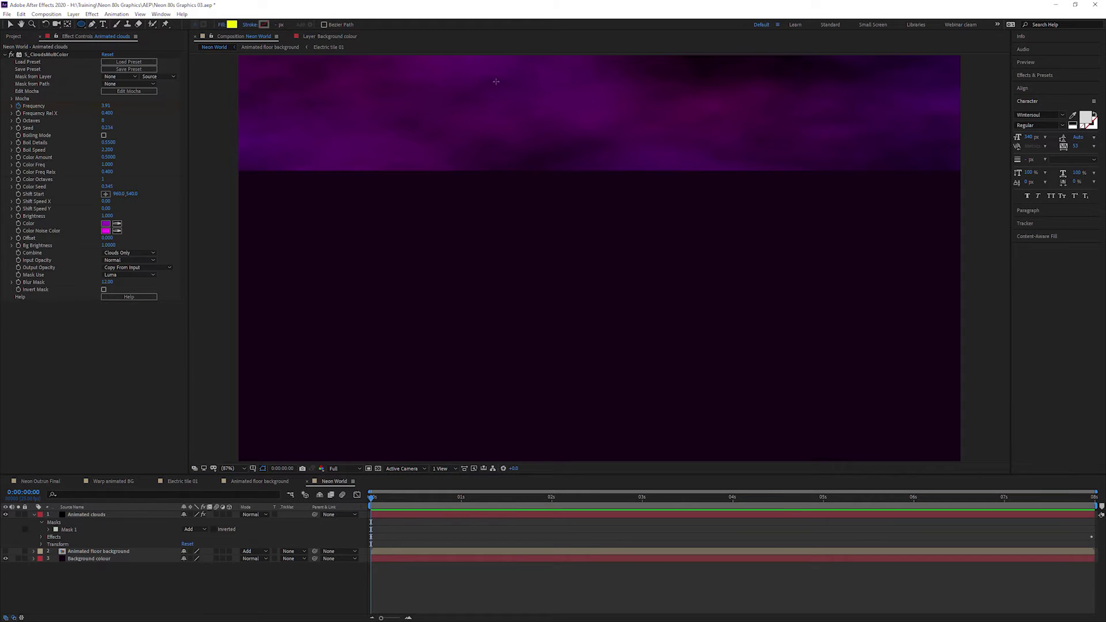
mouse_move(483, 79)
left_mouse_down()
mouse_move(726, 246)
mouse_move(667, 230)
left_mouse_up()
Move the yellow circle onto the horizon and paste Animated clouds' Mask 1 onto its shape layer.
left_click(9, 24)
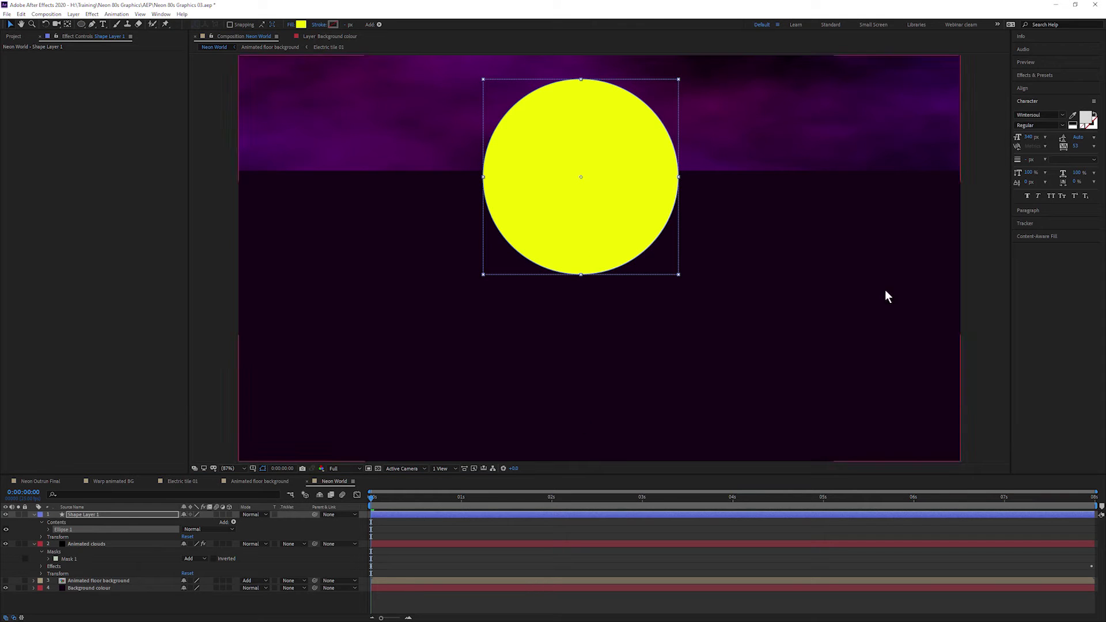
mouse_move(582, 212)
left_mouse_down()
mouse_move(635, 198)
mouse_move(617, 205)
left_mouse_up()
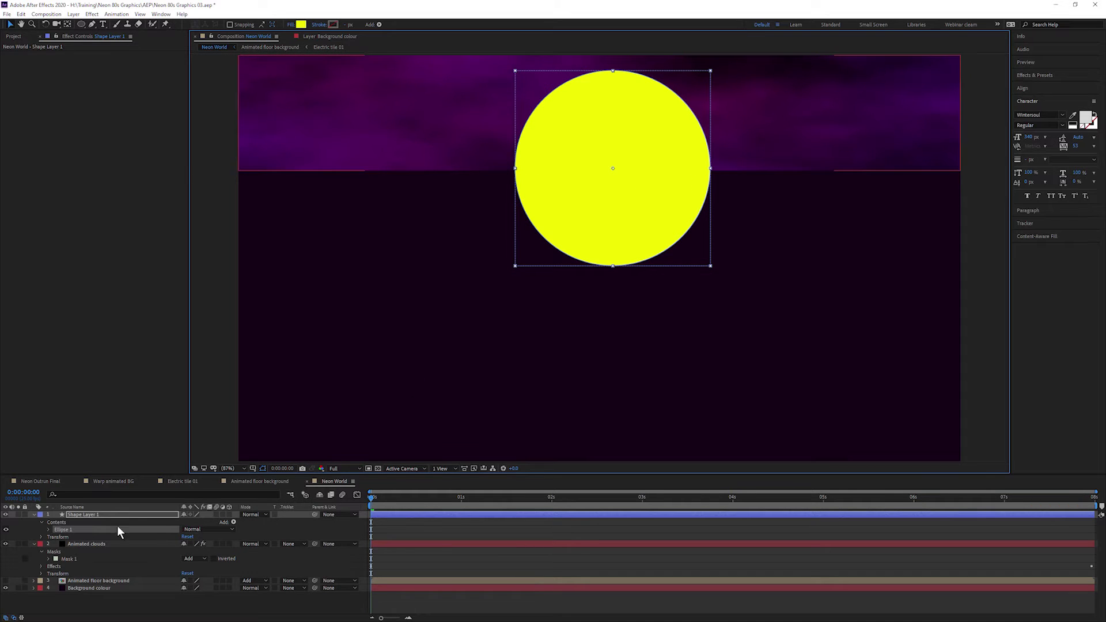
left_click(52, 558)
left_click(145, 560)
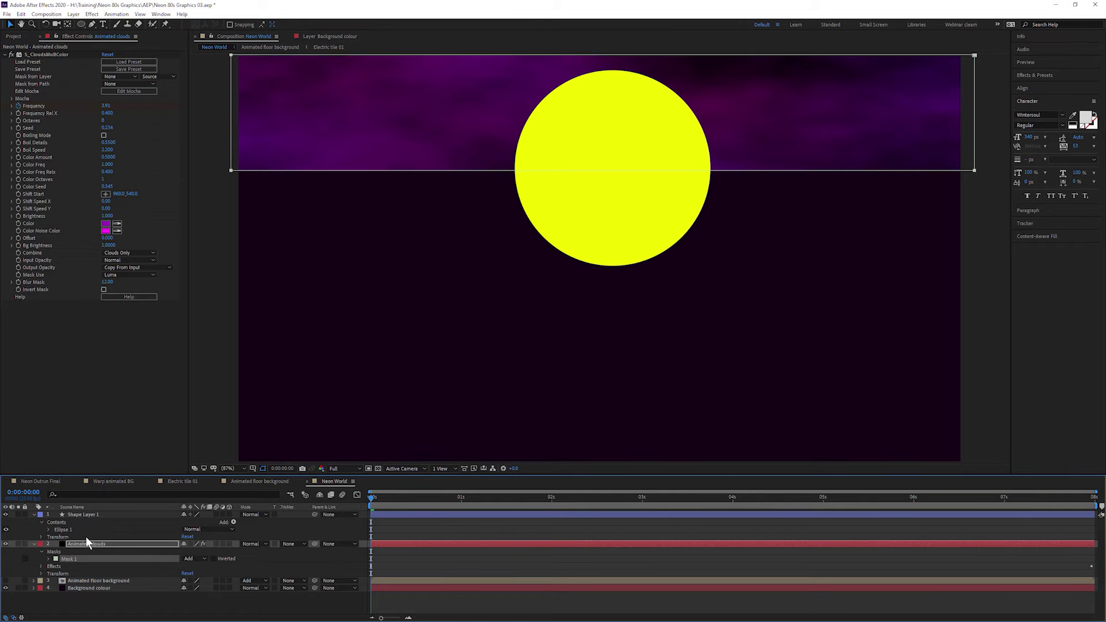
left_click(77, 511)
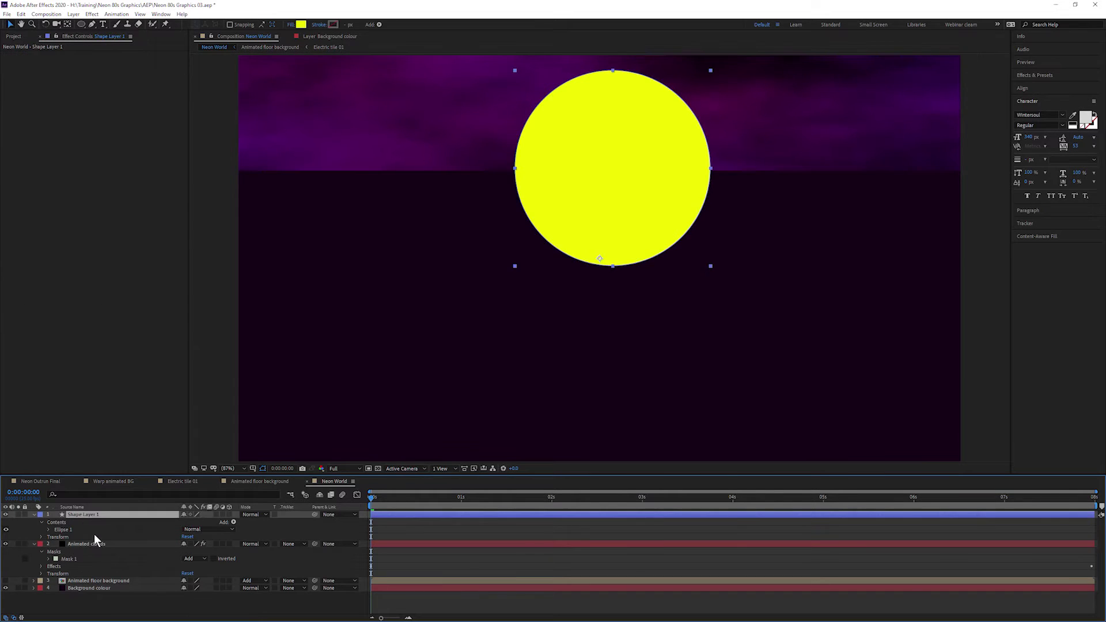
key("ctrl+v")
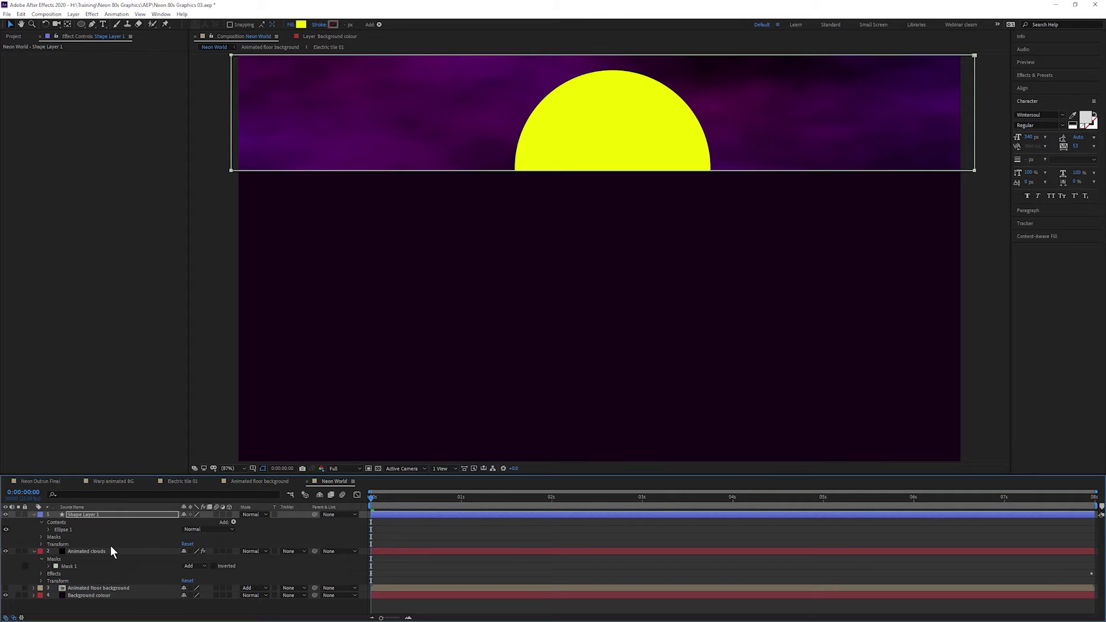
Rename the circle's shape layer to Sun and collapse the Animated clouds properties.
left_click(81, 513)
key("Return")
type("Sun")
key("Return")
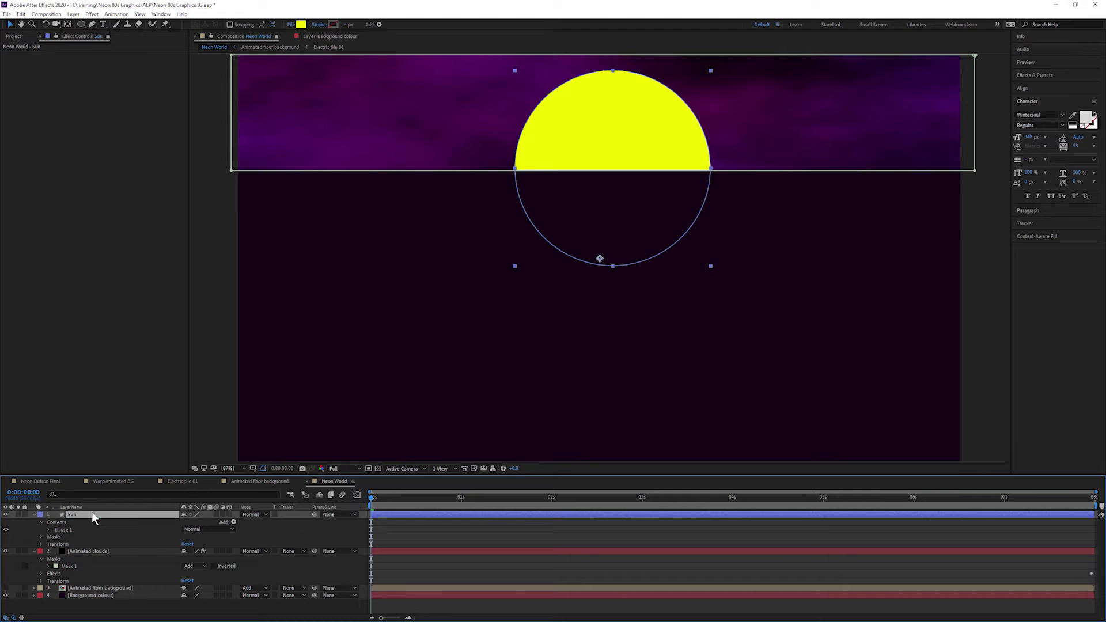
left_click(36, 537)
left_click(34, 551)
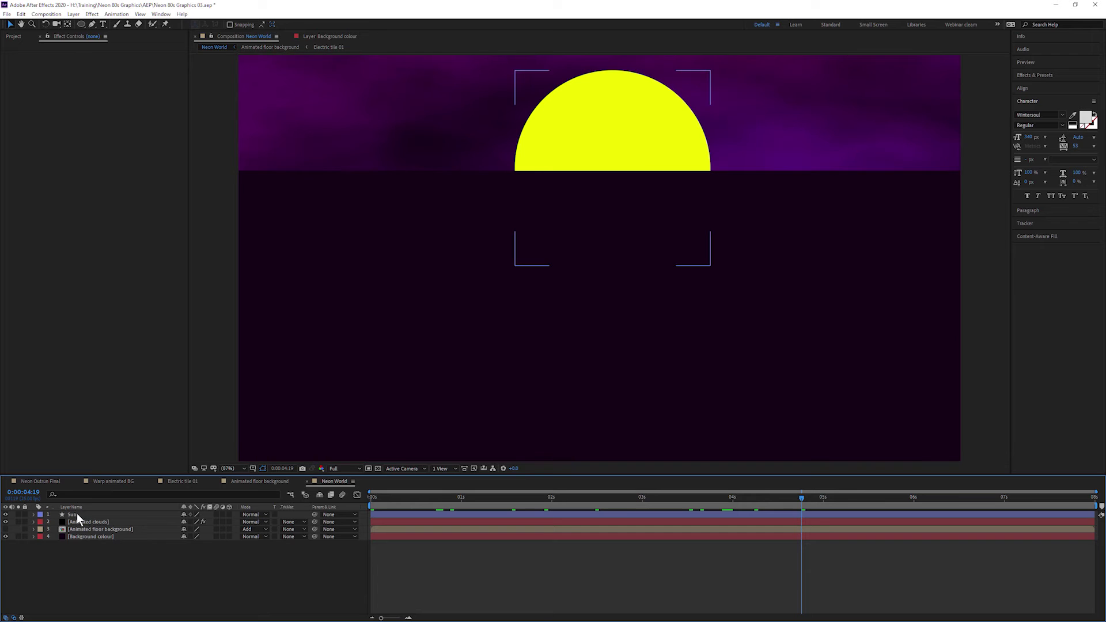
Apply Sapphire S_WipeStripes to the Sun layer with Wipe Percent 64% and Angle 90°.
left_click(76, 513)
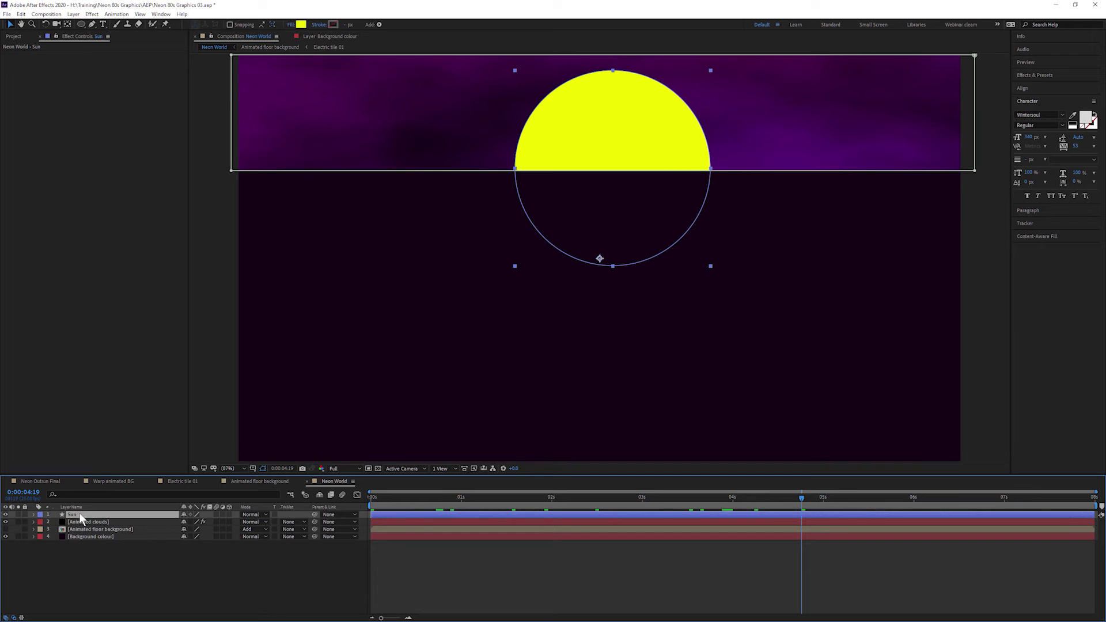
left_click(92, 15)
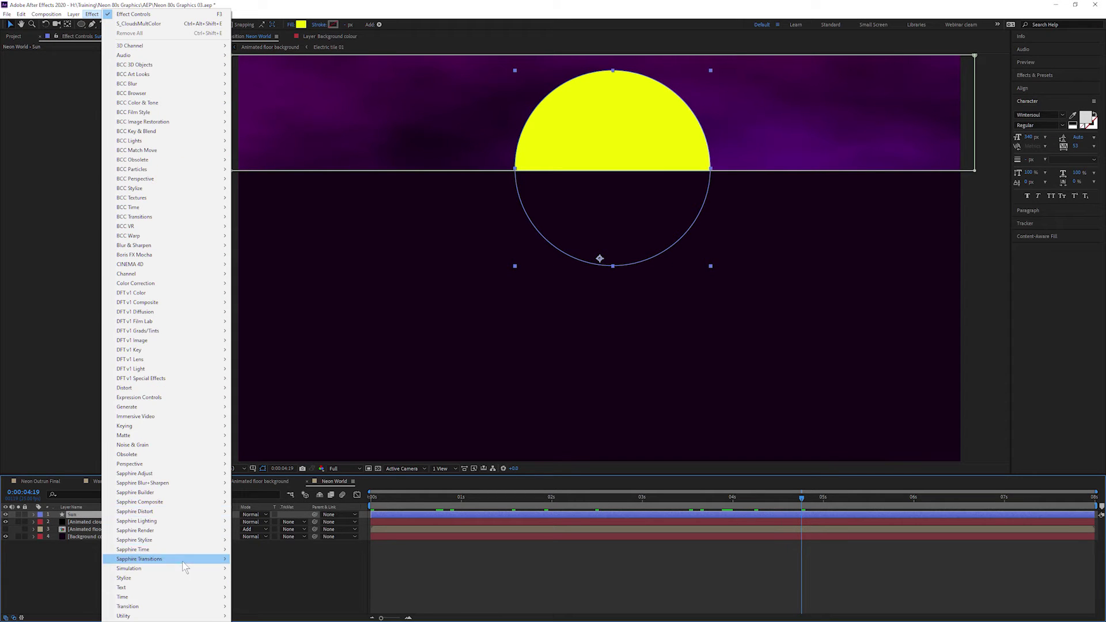
mouse_move(261, 523)
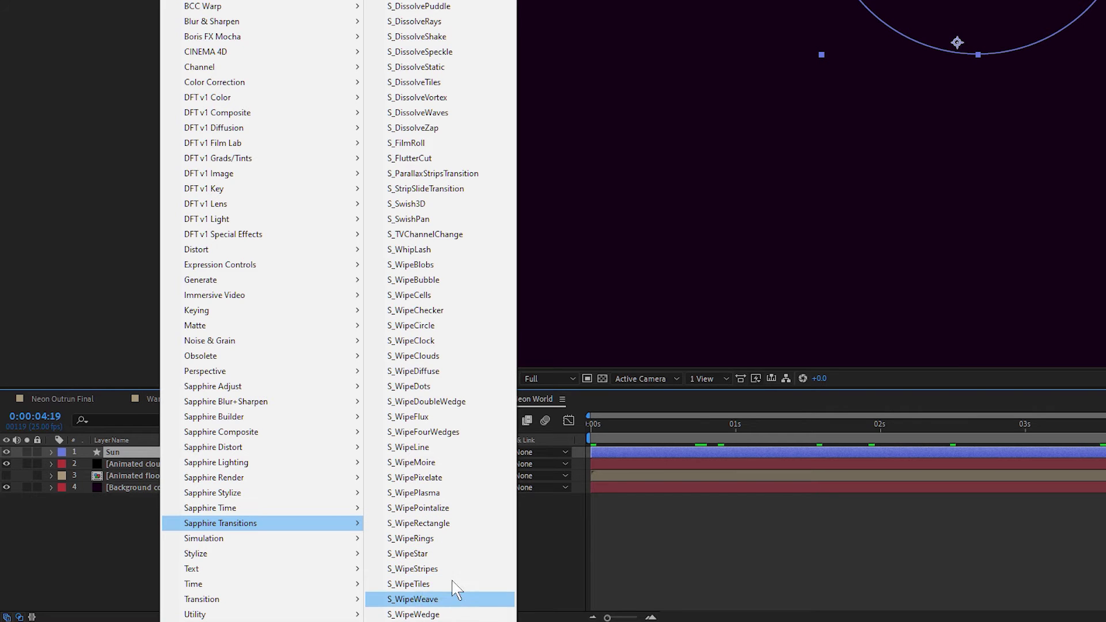
left_click(504, 573)
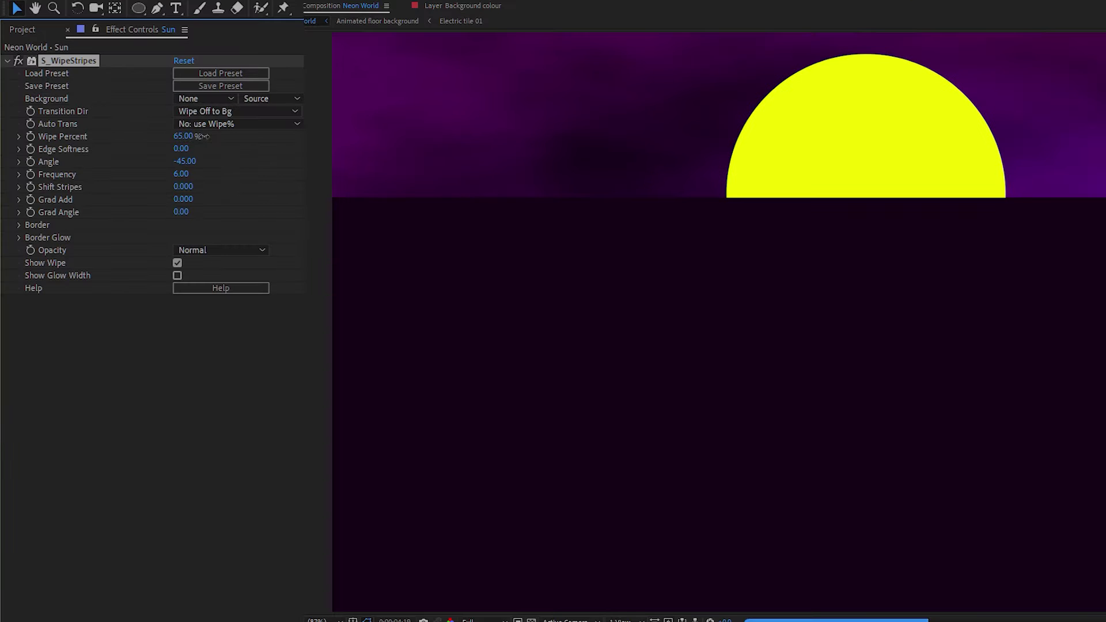
left_click_drag(106, 97, 116, 98)
mouse_move(199, 137)
left_mouse_down()
mouse_move(190, 136)
mouse_move(214, 137)
left_mouse_up()
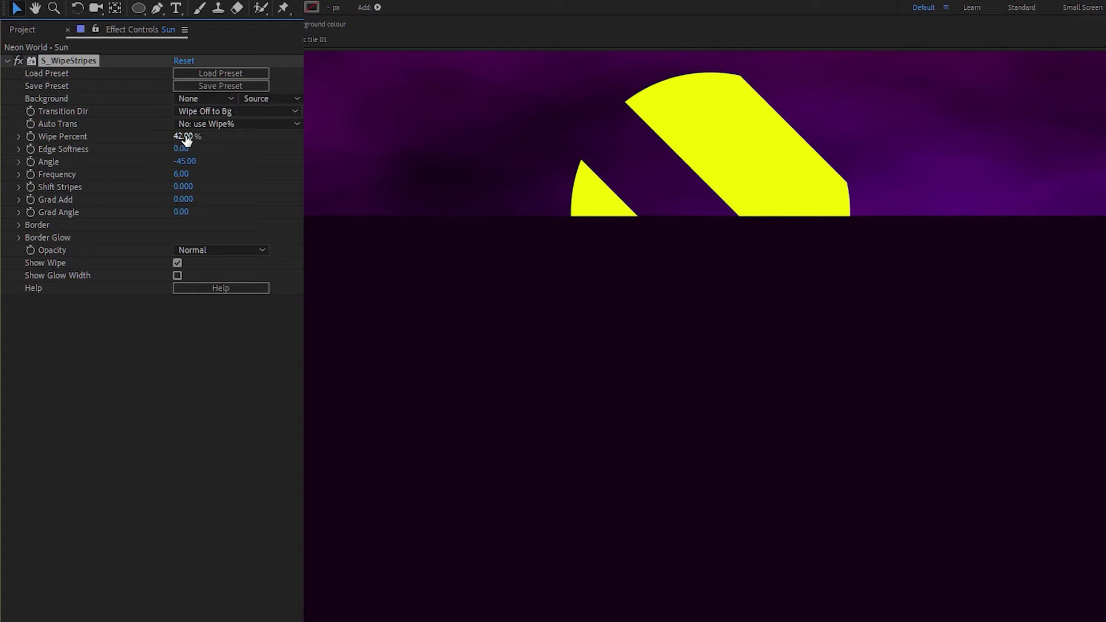
mouse_move(180, 137)
left_mouse_down()
mouse_move(199, 136)
mouse_move(191, 143)
left_mouse_up()
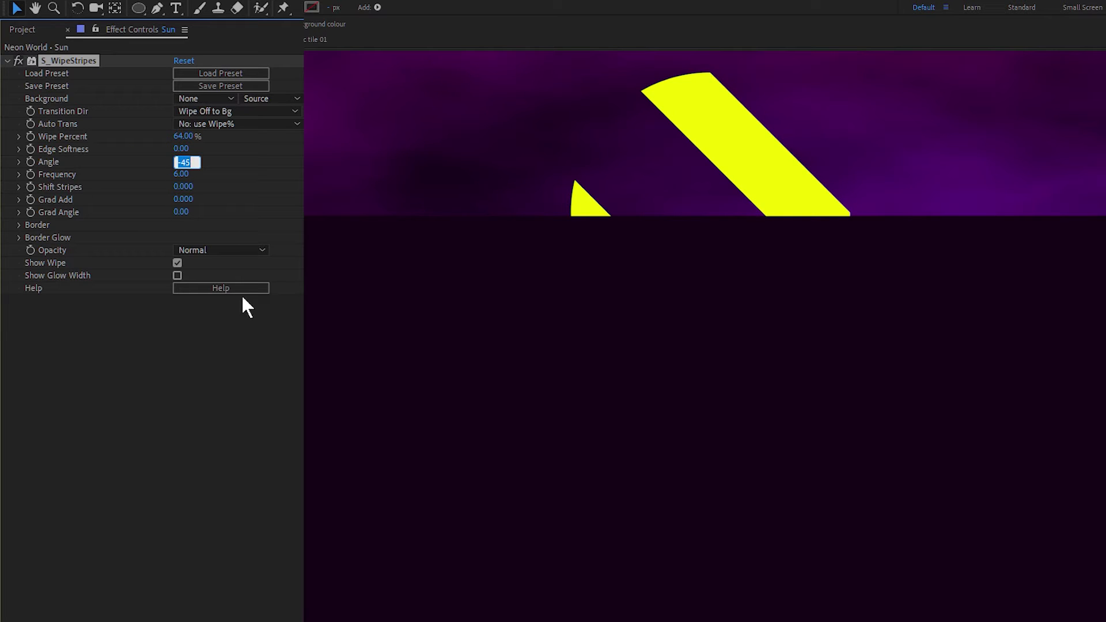
type("0")
key("Return")
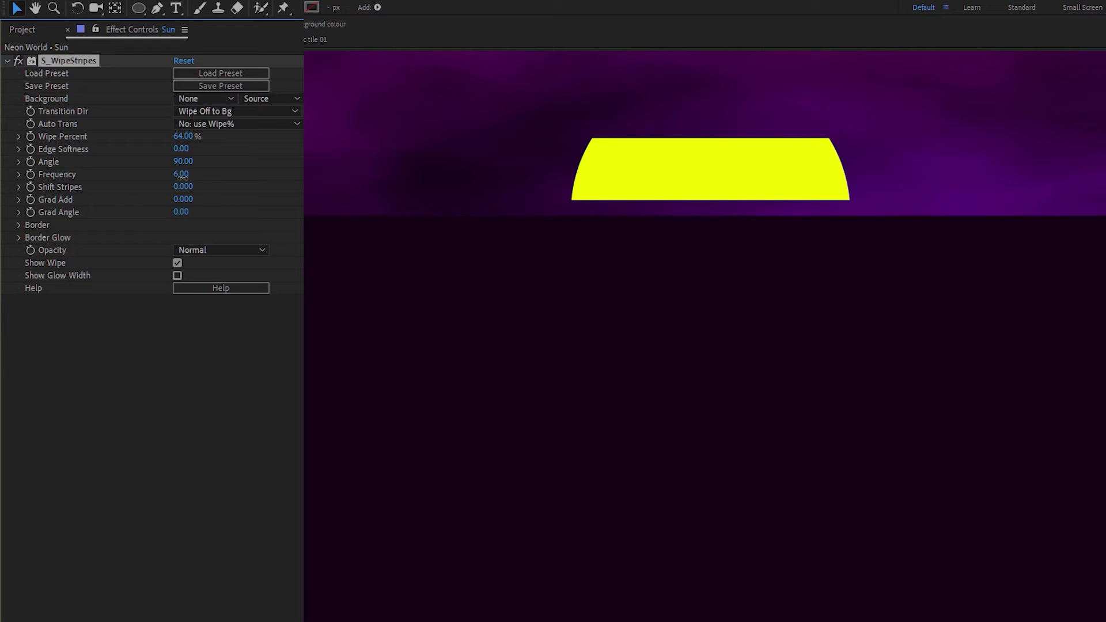
Raise the S_WipeStripes Frequency to 75 so the sun splits into thin stripes.
left_click_drag(179, 180, 302, 185)
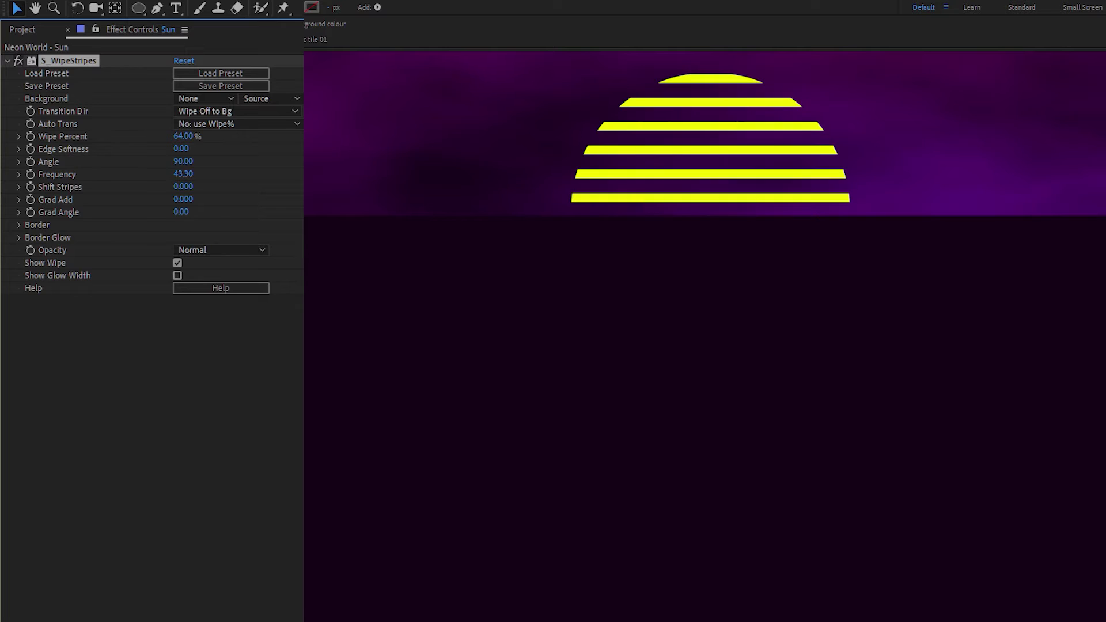
left_click_drag(303, 186, 305, 186)
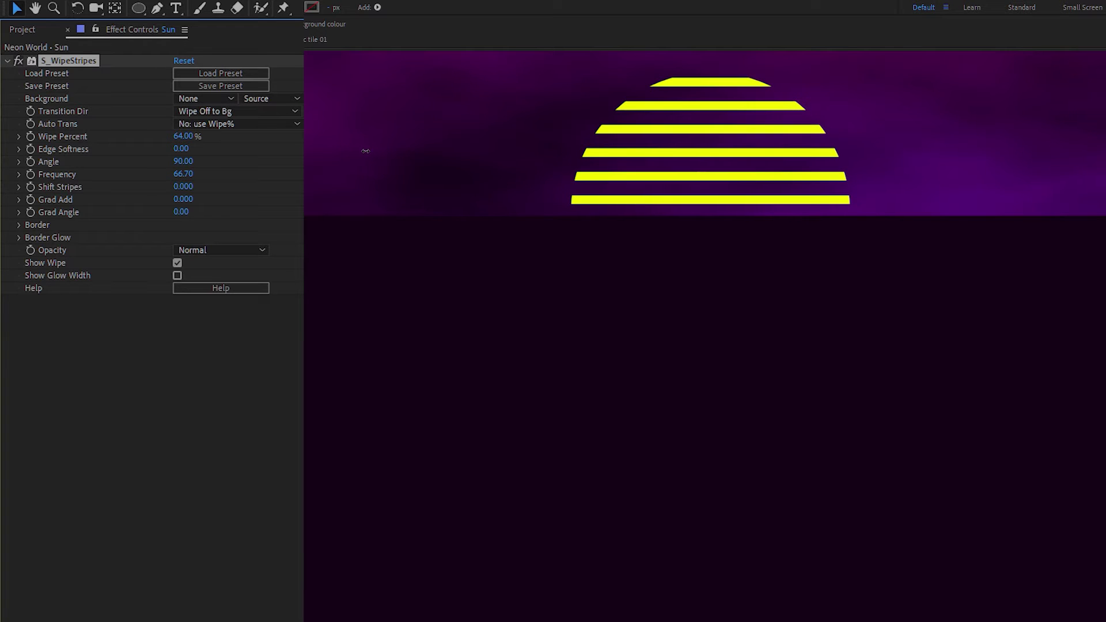
left_click_drag(366, 151, 394, 156)
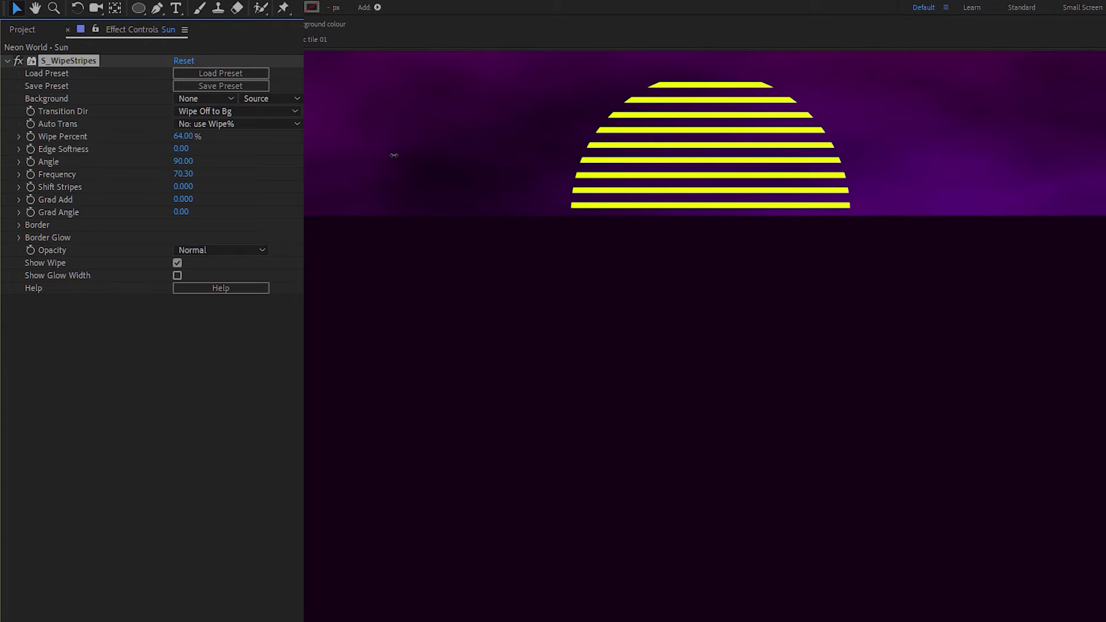
left_click(183, 176)
type("75")
key("Return")
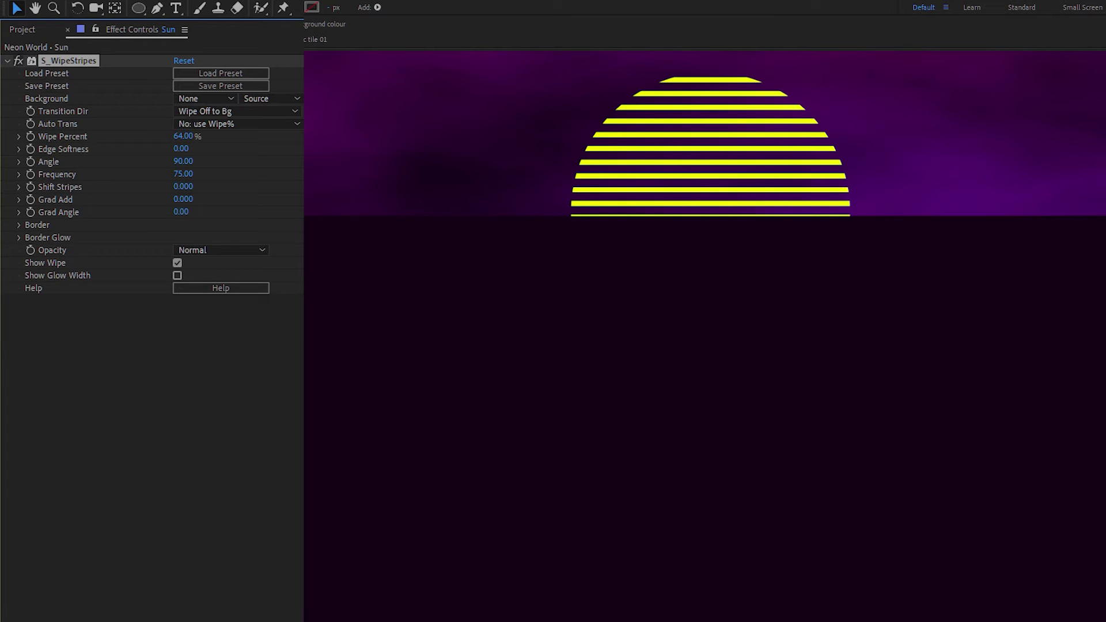
Set Edge Softness to 2 and scrub Shift Stripes to offset the stripes vertically.
left_click_drag(180, 148, 196, 151)
left_click(182, 149)
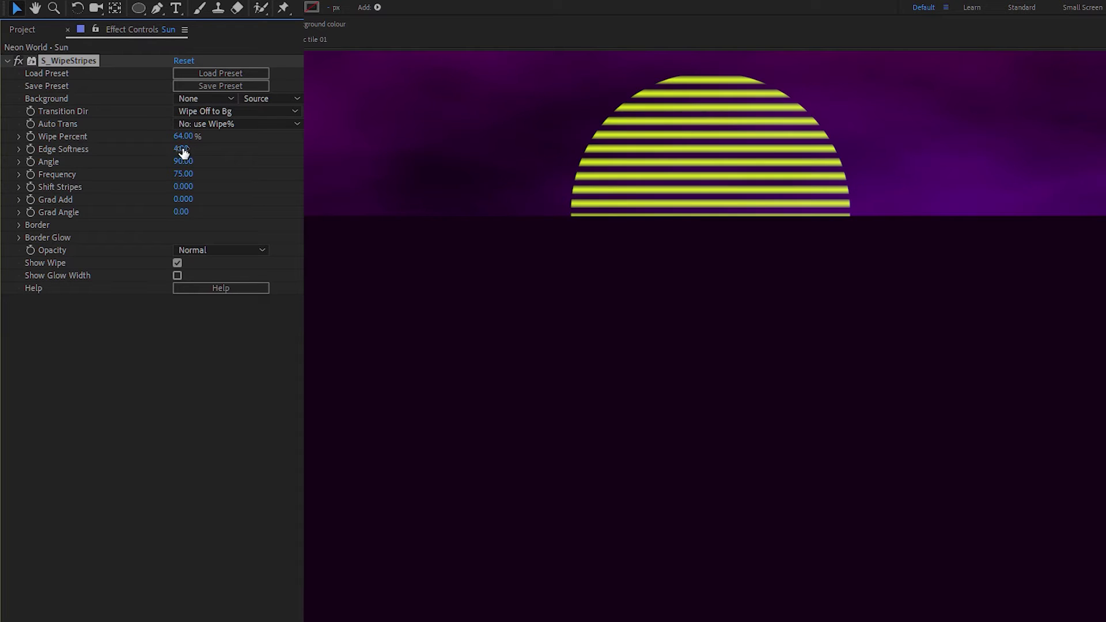
type("2")
key("Return")
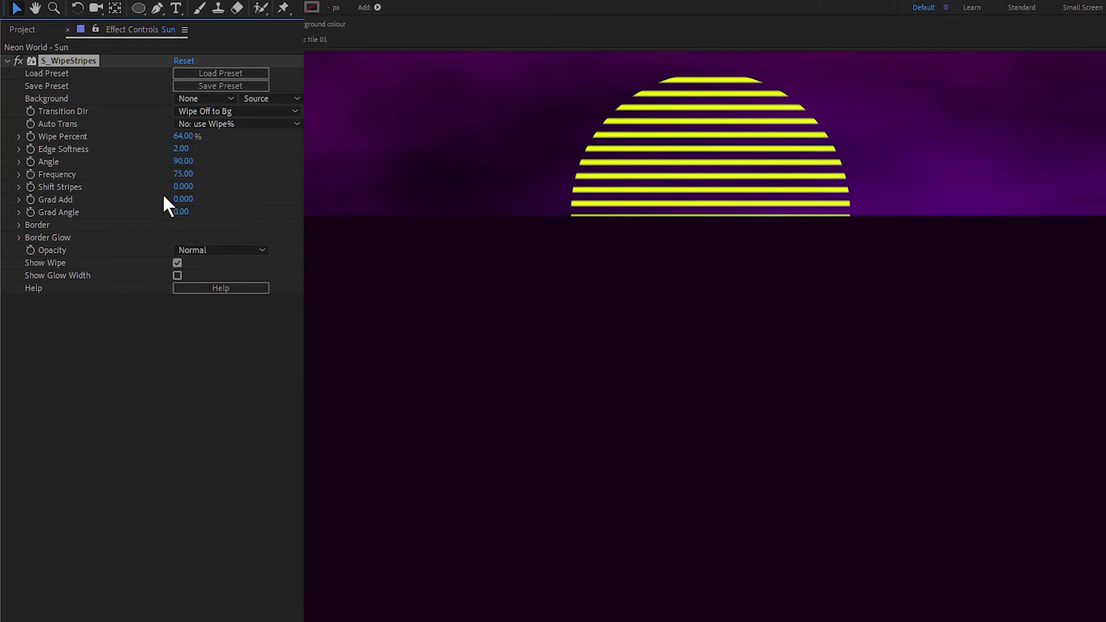
left_click_drag(183, 187, 200, 187)
left_click_drag(195, 189, 200, 190)
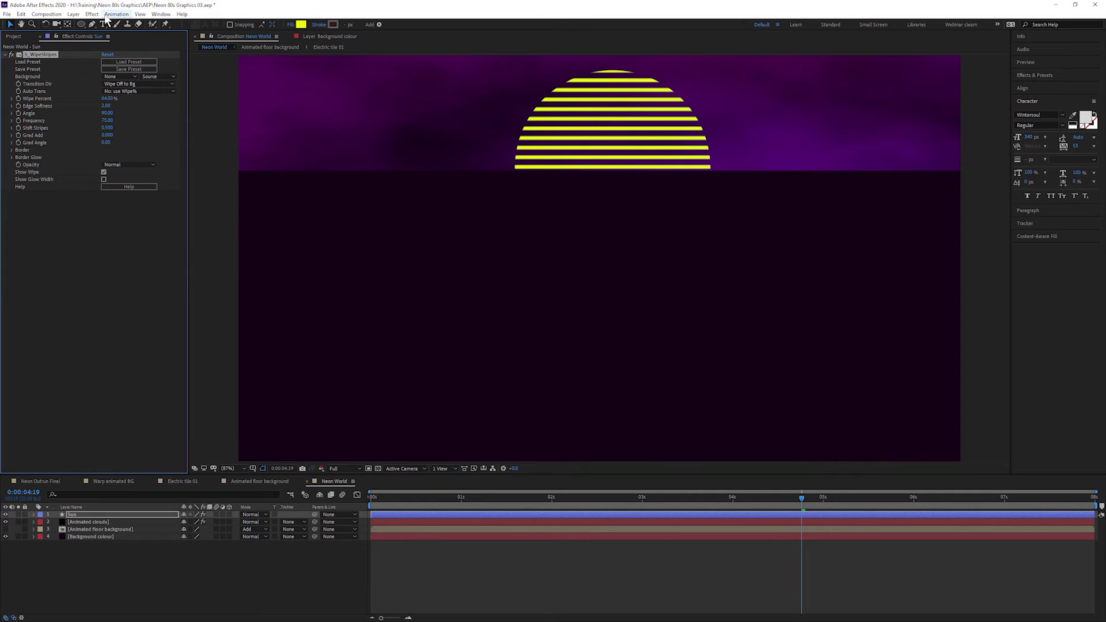
Apply S_GradientRadial to Sun and fit its centre and ellipse around the striped sun.
left_click(92, 14)
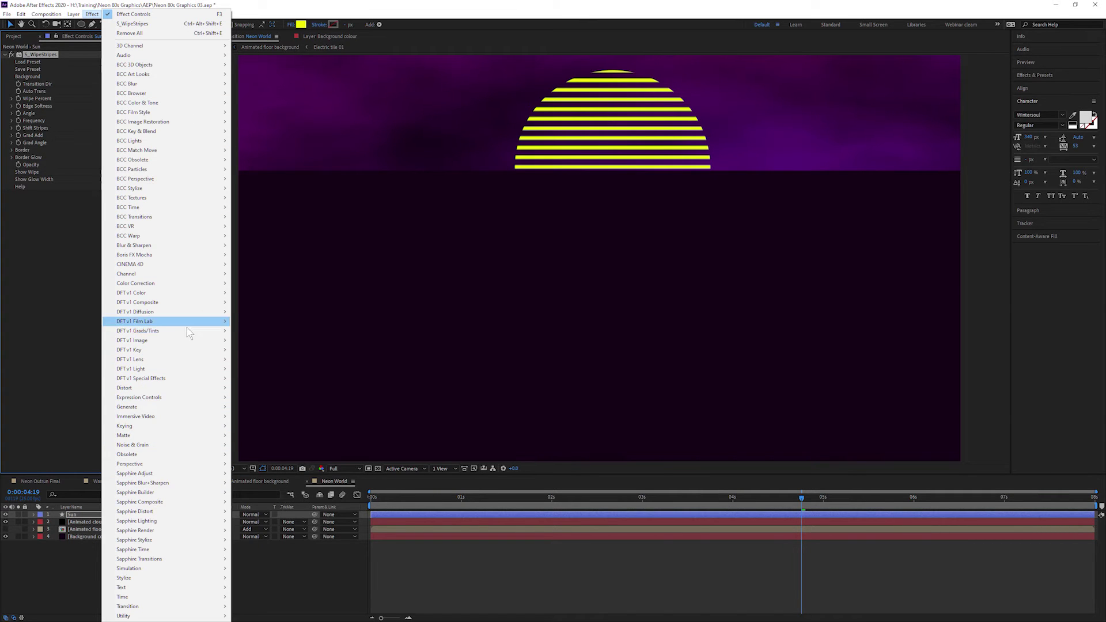
mouse_move(138, 530)
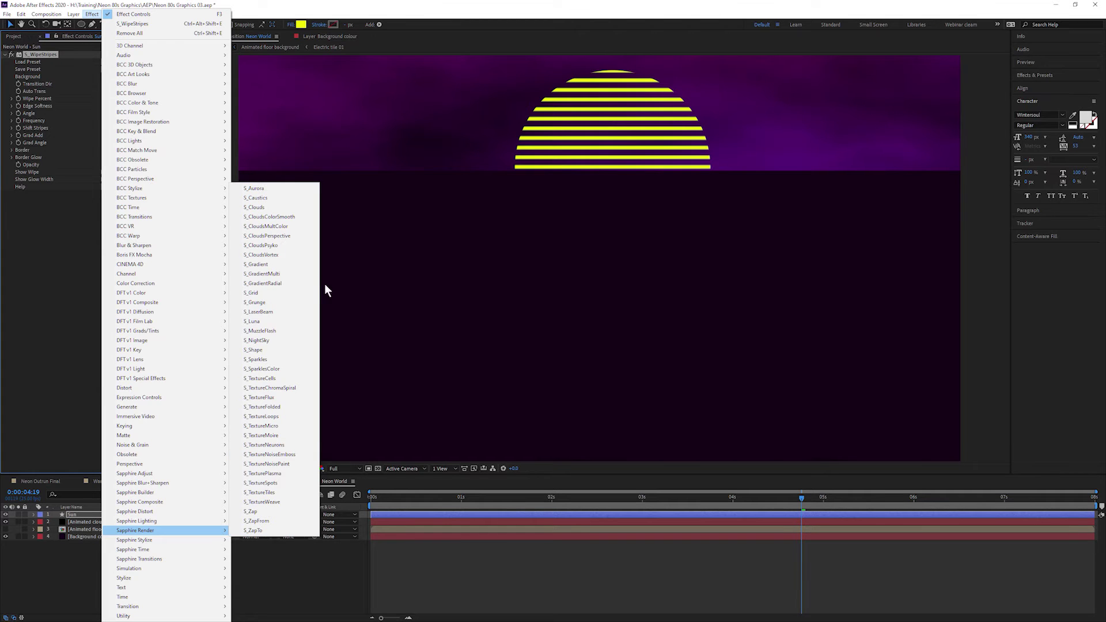
left_click(285, 285)
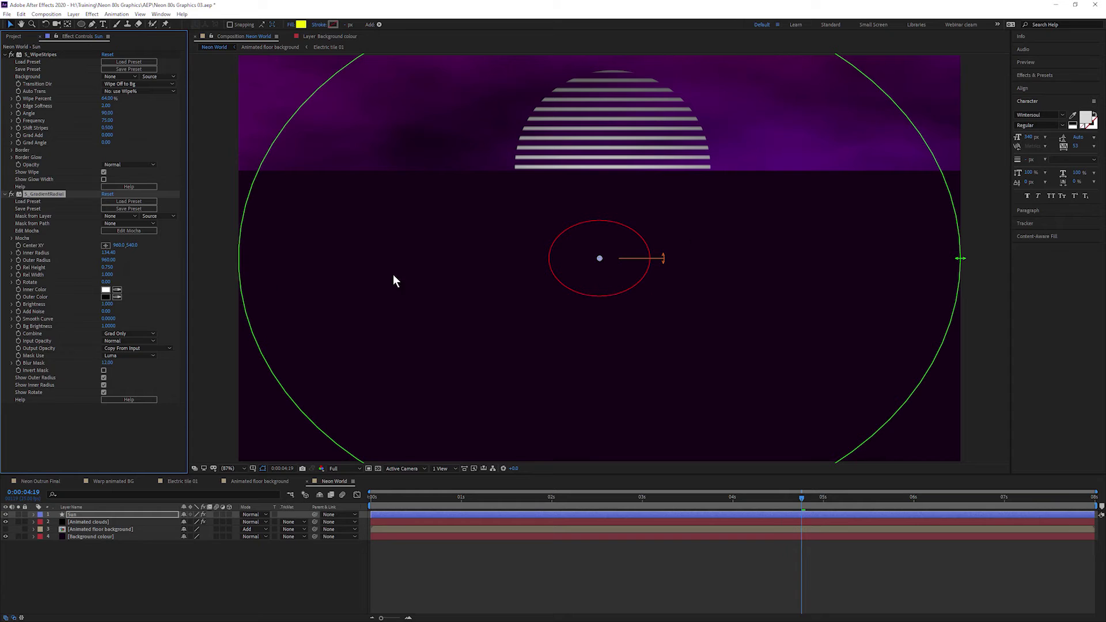
left_click_drag(598, 257, 613, 134)
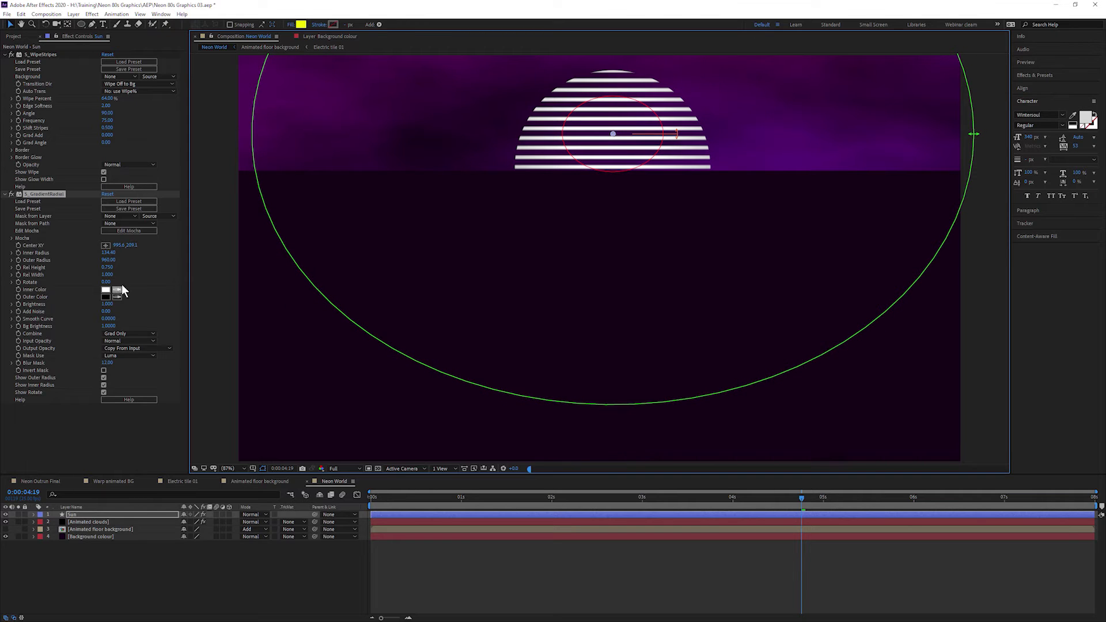
left_click_drag(261, 218, 546, 205)
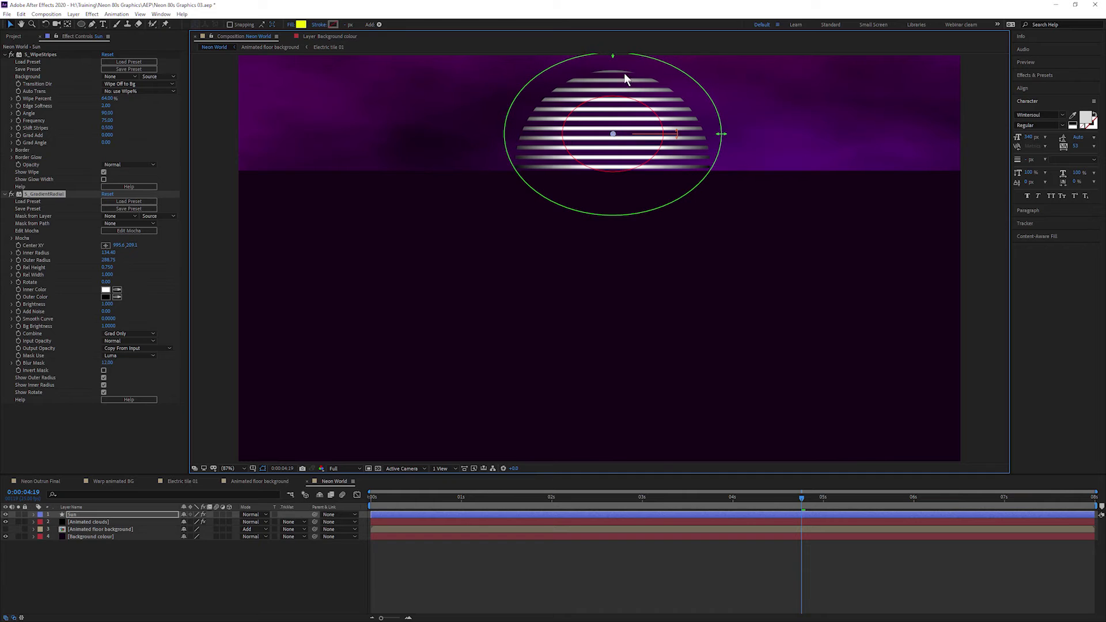
left_click_drag(722, 136, 695, 136)
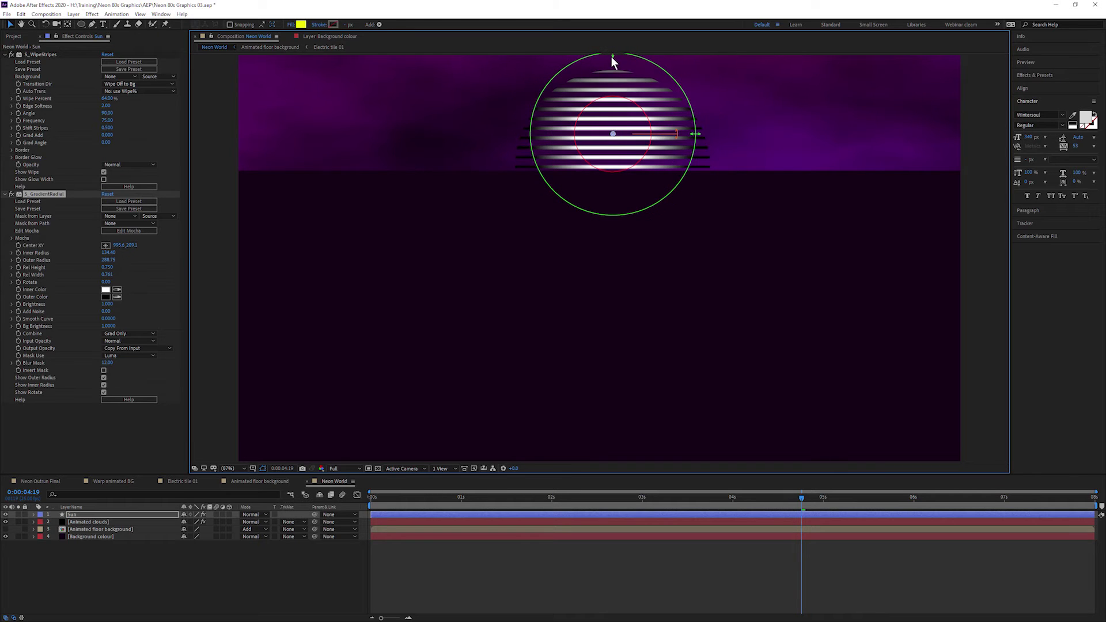
left_click_drag(611, 56, 612, 65)
left_click_drag(608, 139, 609, 173)
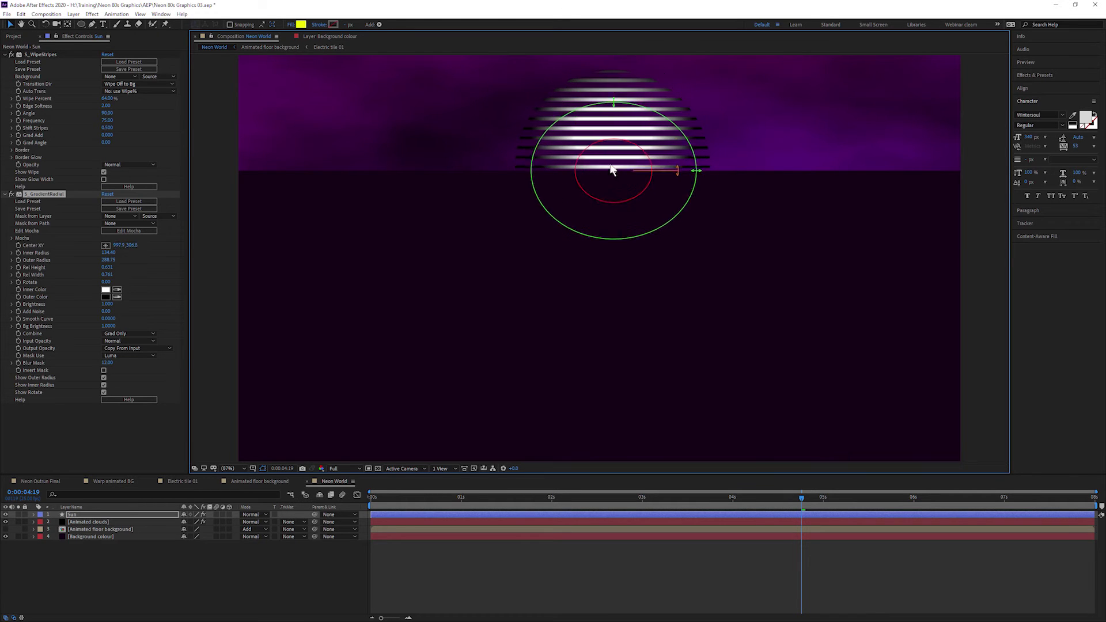
left_click_drag(613, 102, 613, 69)
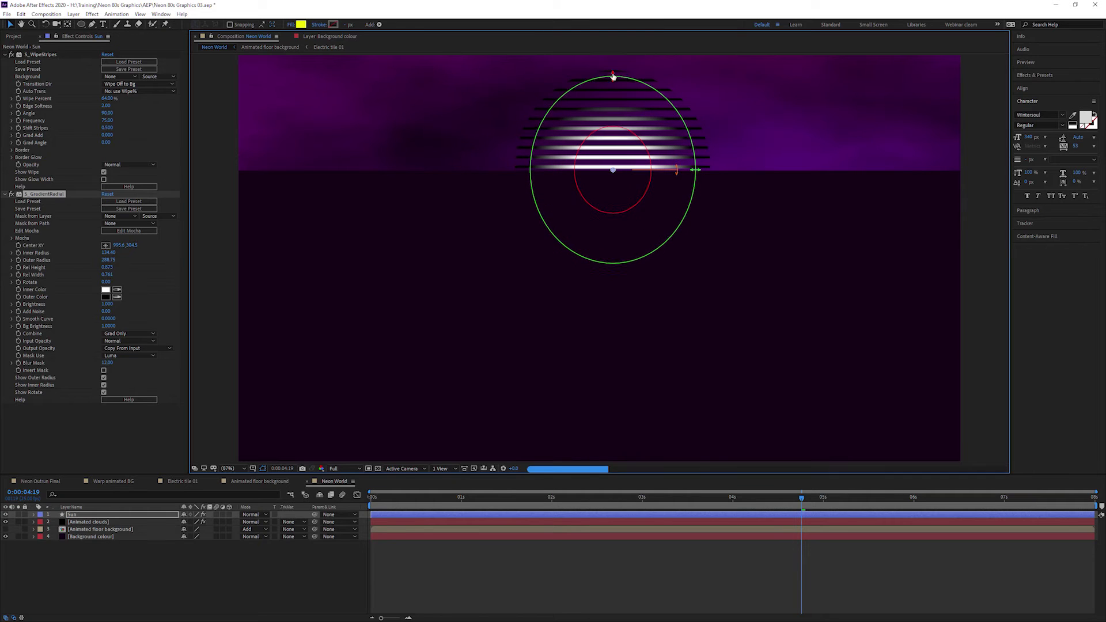
left_click_drag(696, 171, 715, 170)
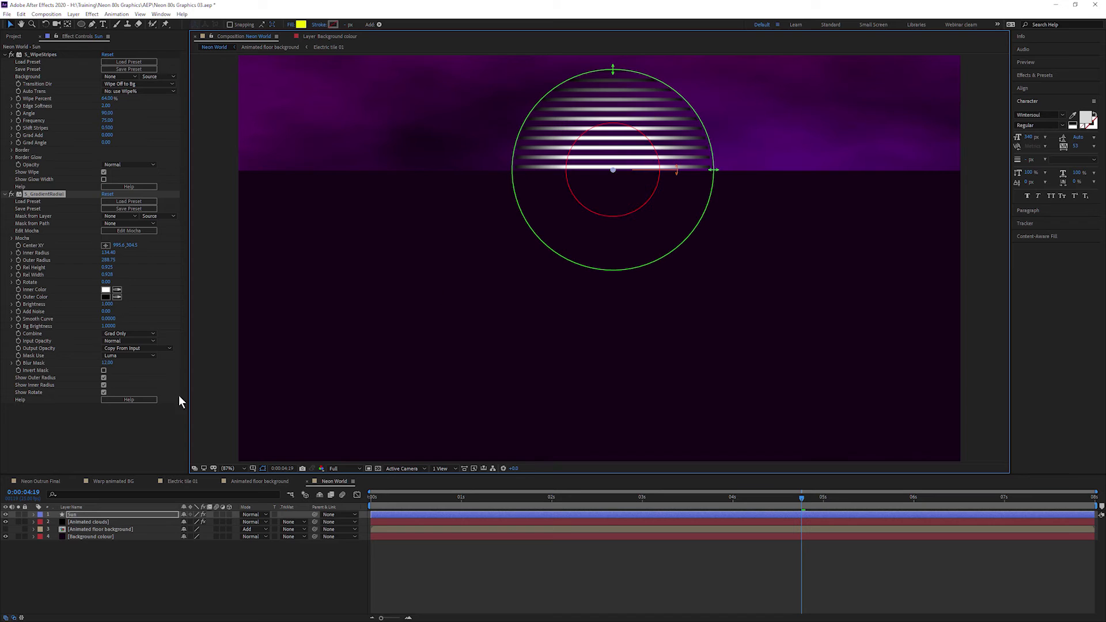
Set the gradient's Inner Color to a pale yellow.
left_click(106, 290)
left_click_drag(131, 121, 135, 115)
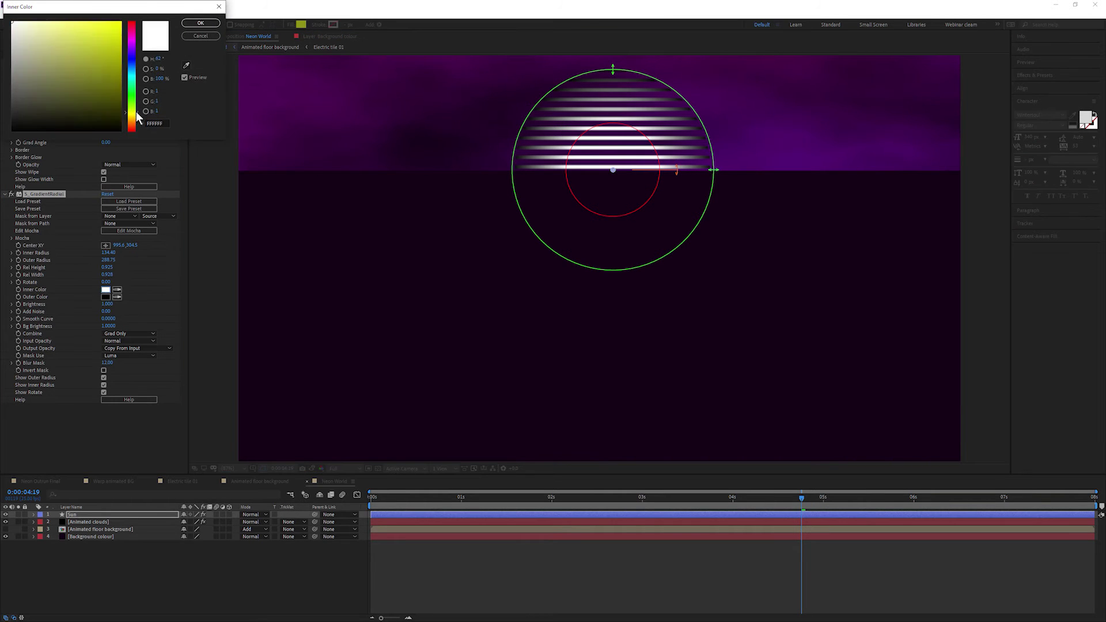
type("D2B200")
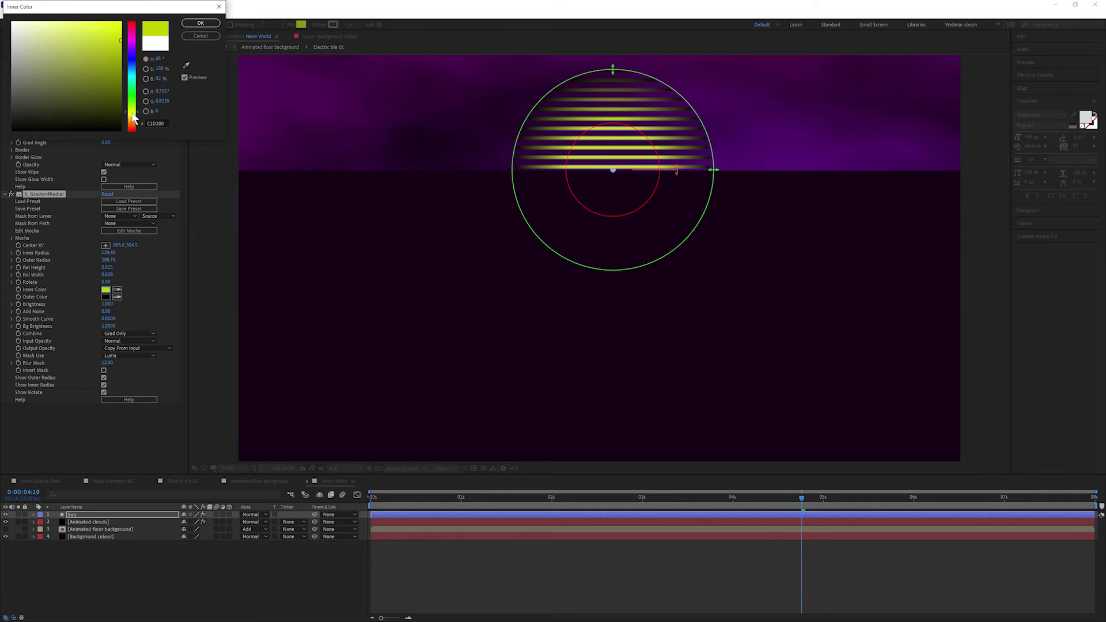
left_click(137, 121)
left_click(90, 25)
left_click_drag(73, 13, 74, 12)
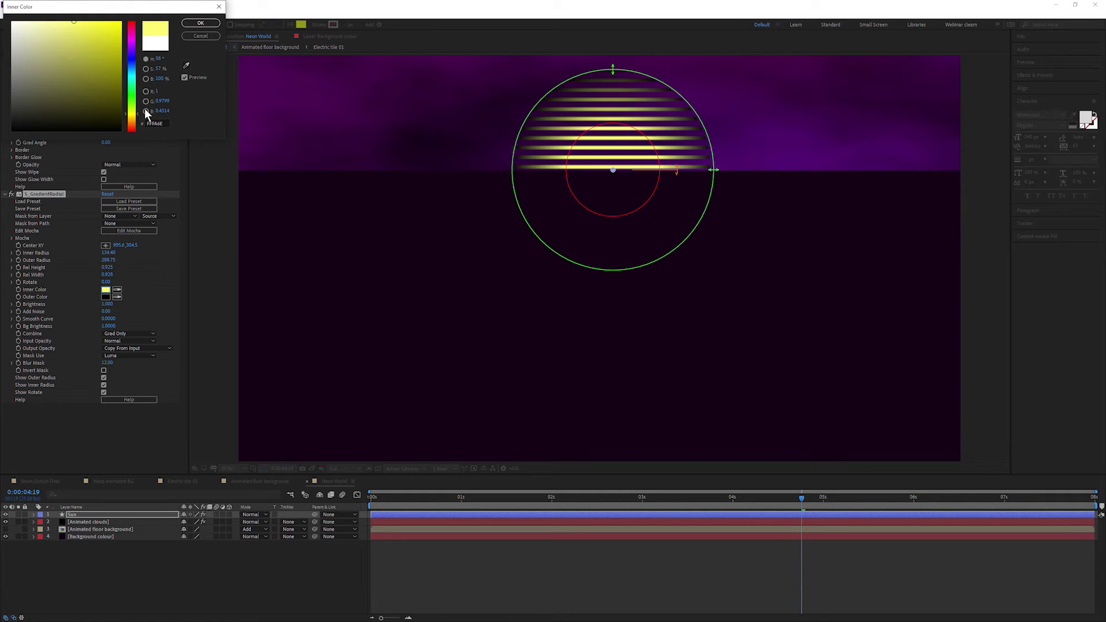
left_click(200, 23)
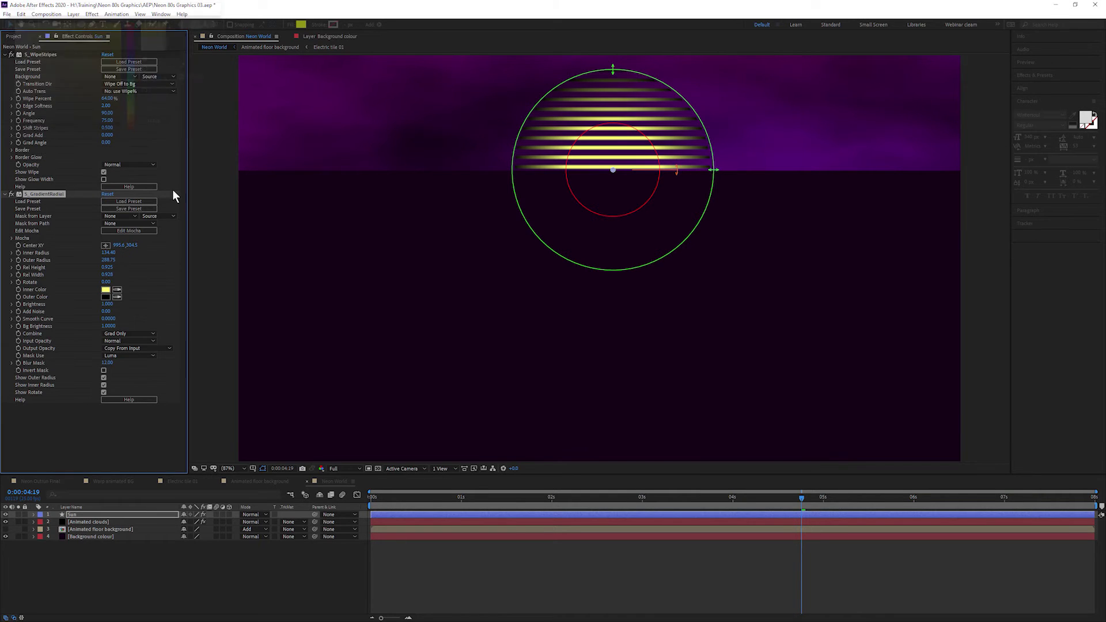
Set the gradient's Outer Color to a deeper golden yellow.
left_click(105, 297)
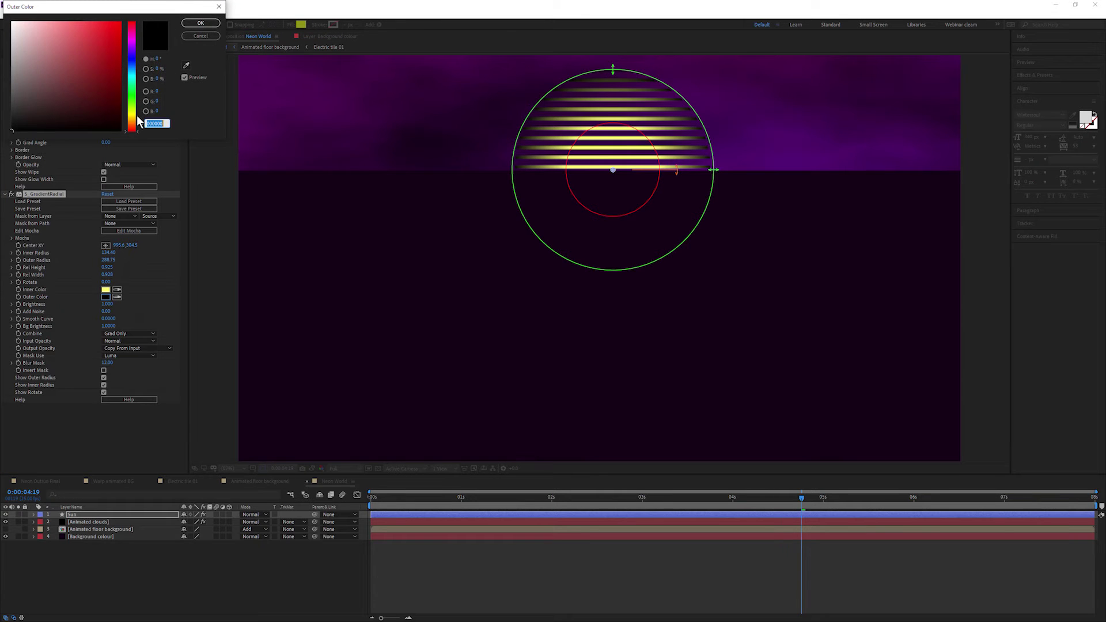
type("FFE011")
key("Tab")
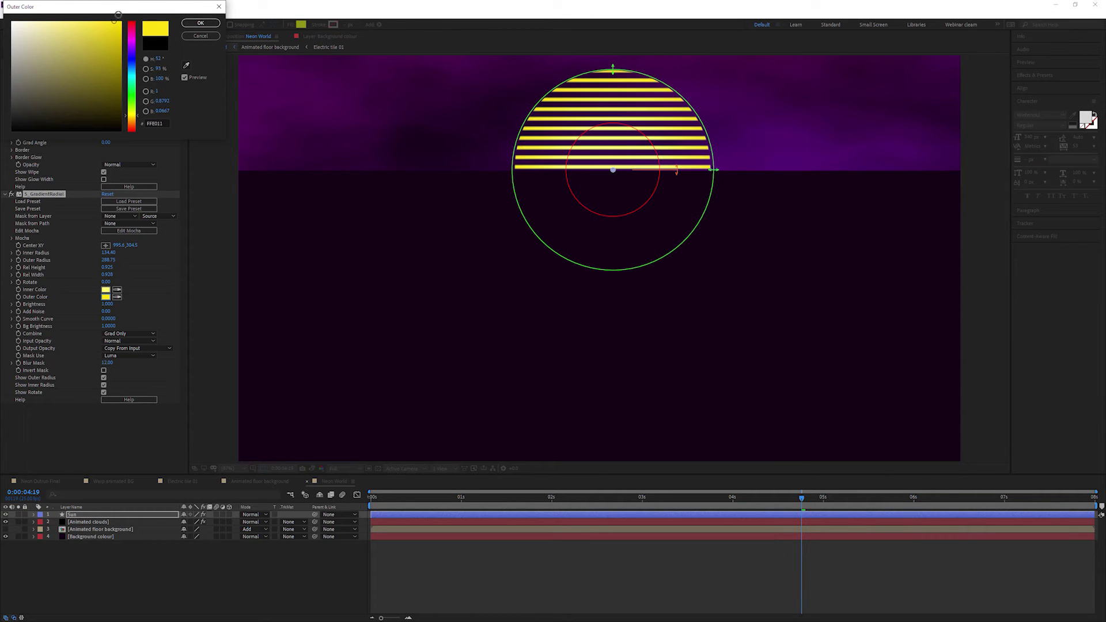
left_click(133, 118)
left_click_drag(135, 118, 138, 119)
left_click(121, 28)
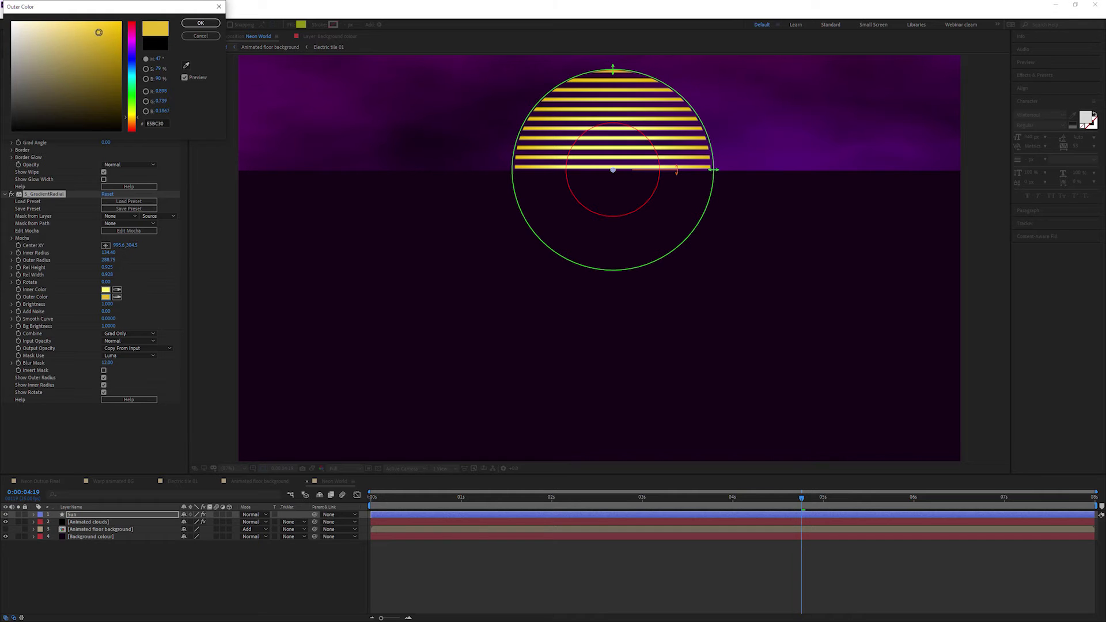
left_click(200, 23)
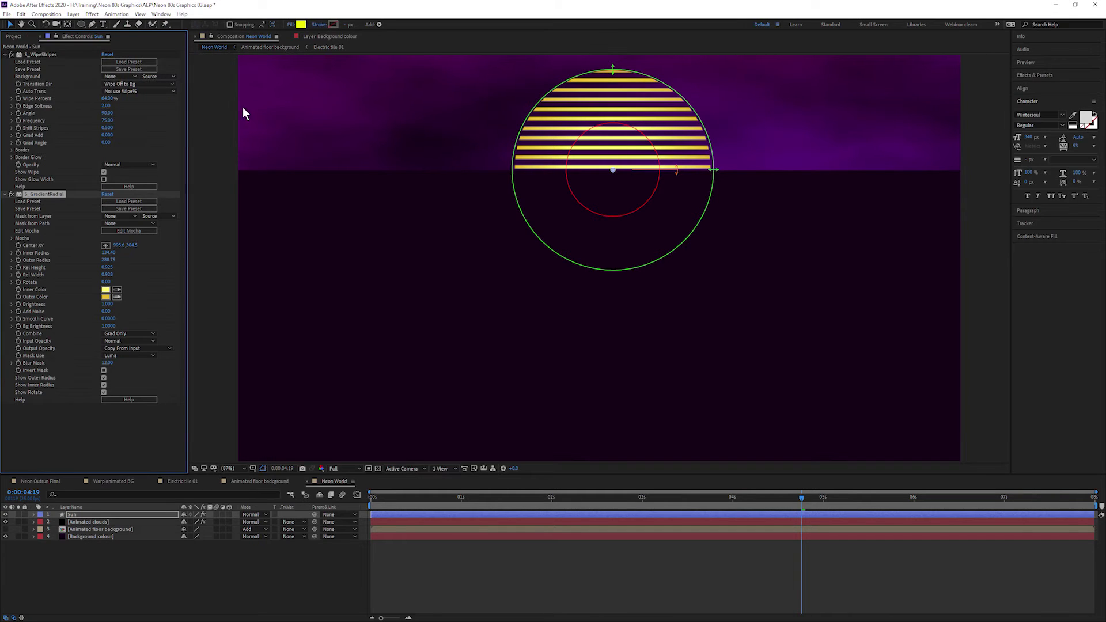
Uncheck Show Outer Radius, Show Inner Radius and Show Rotate overlays.
left_click(104, 378)
left_click(103, 384)
left_click(105, 393)
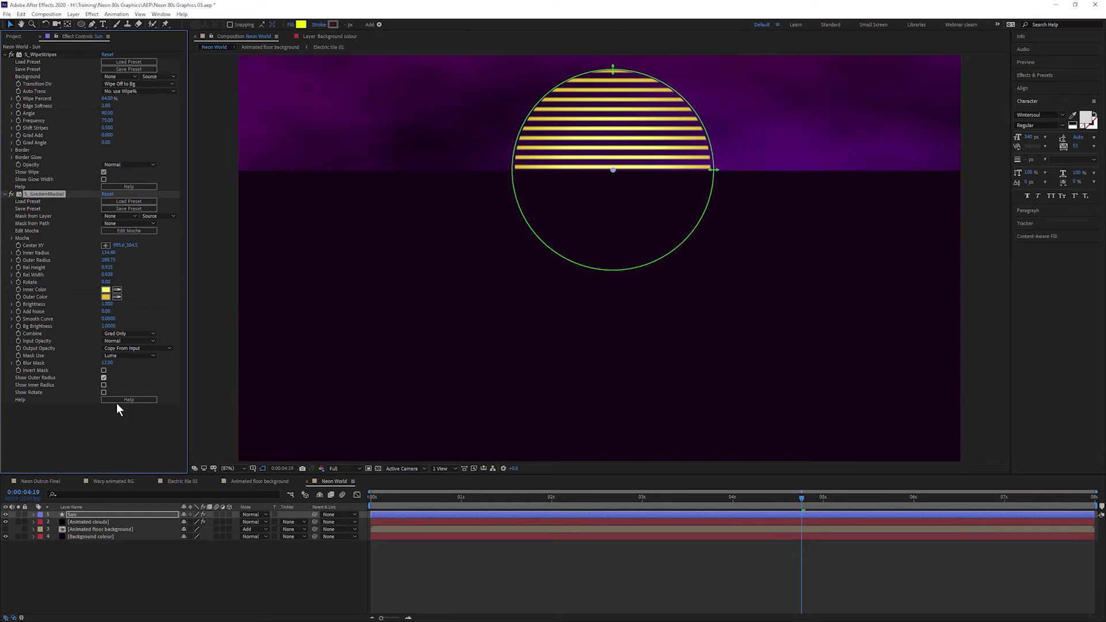
Set the gradient's Outer Radius to 500.
left_click(115, 259)
type("500")
key("Return")
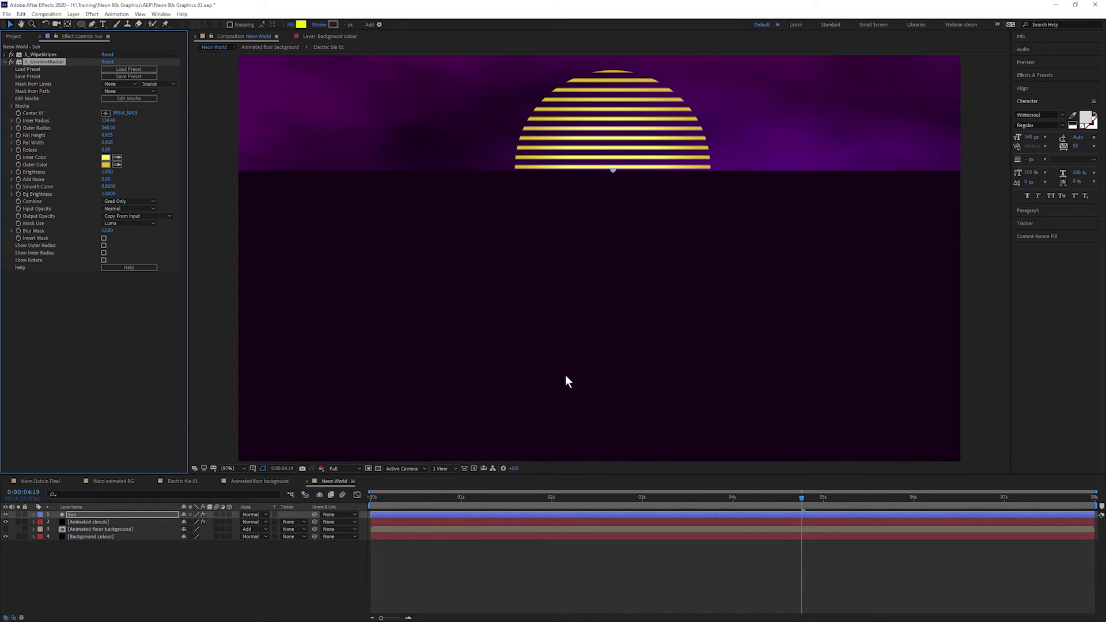
Copy Big Beautiful Glow from Animated floor background, paste it into Neon World above Sun and collapse it.
left_click(259, 482)
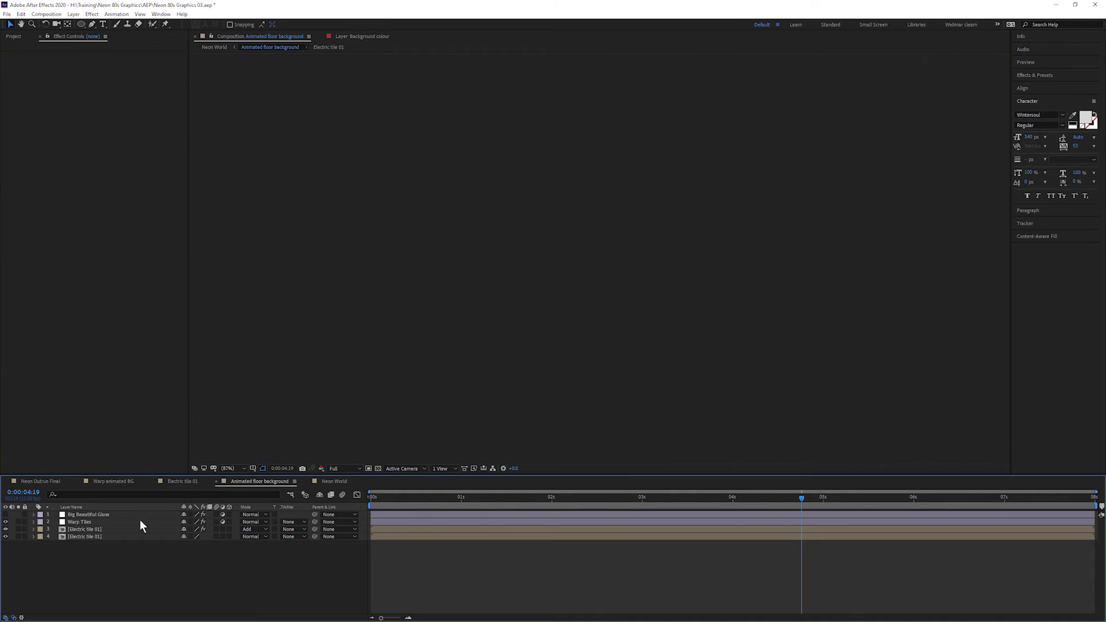
left_click(93, 514)
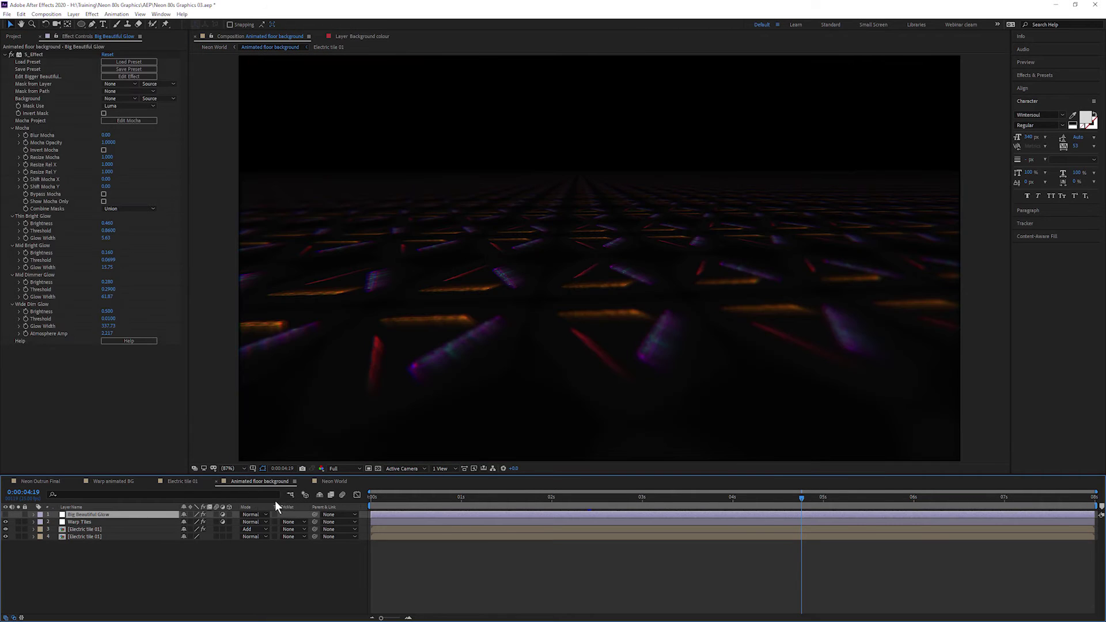
left_click(331, 481)
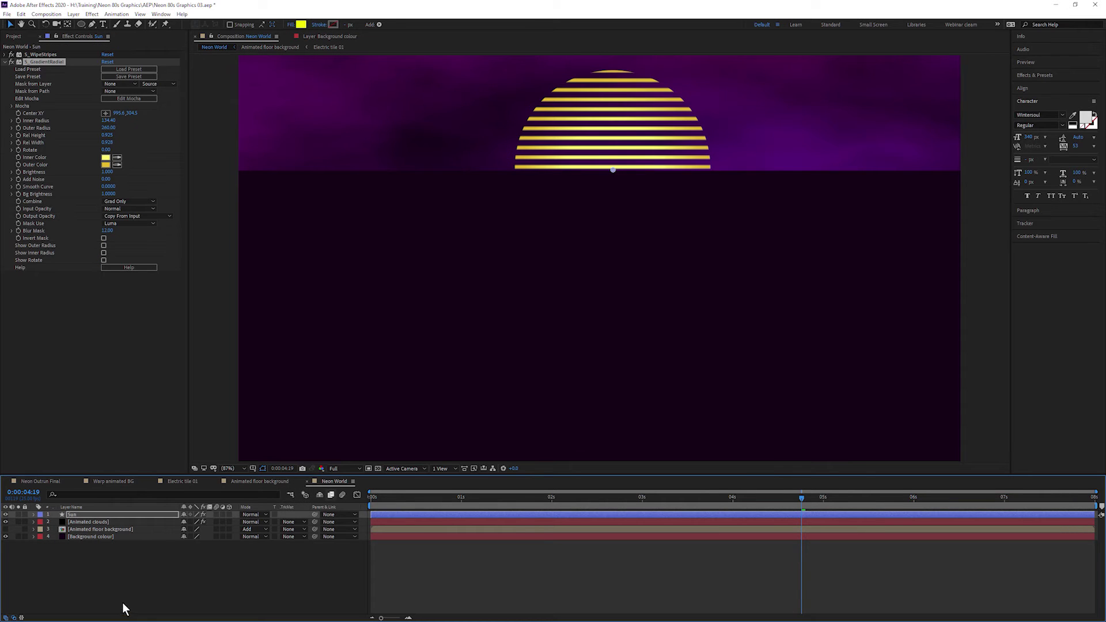
key("ctrl+v")
left_click(49, 523)
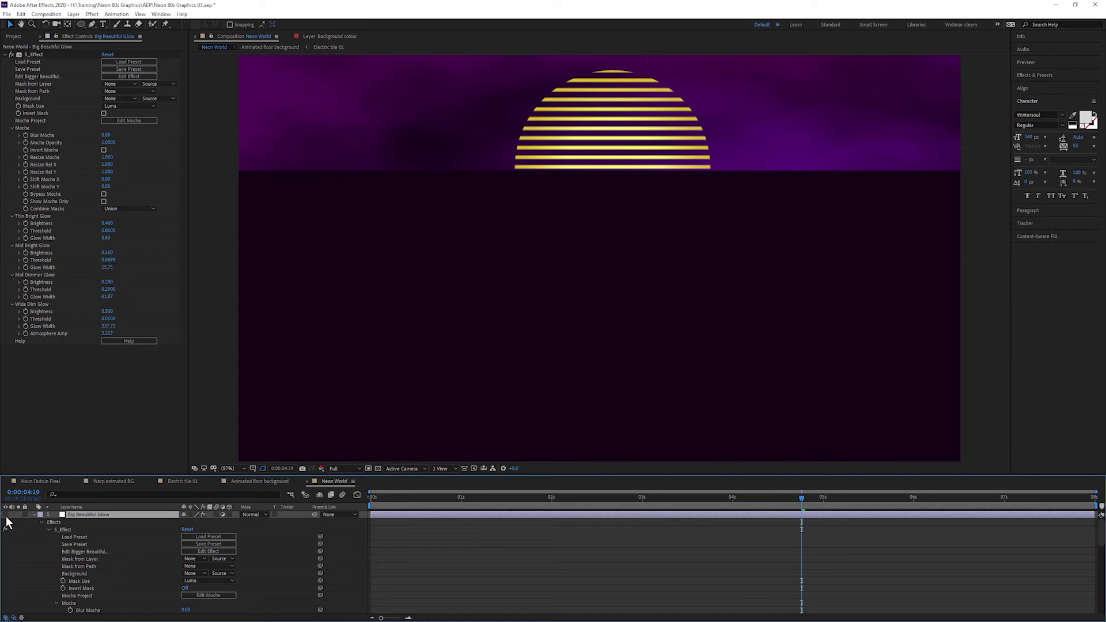
left_click(32, 515)
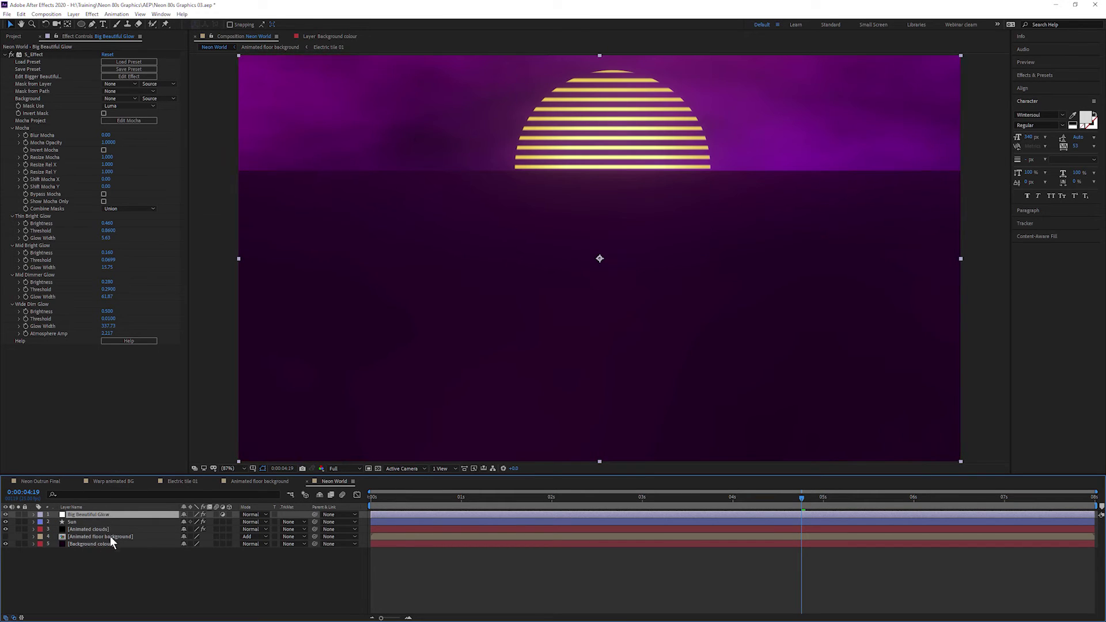
Lower the Animated clouds effect Brightness to 0.750.
left_click(96, 529)
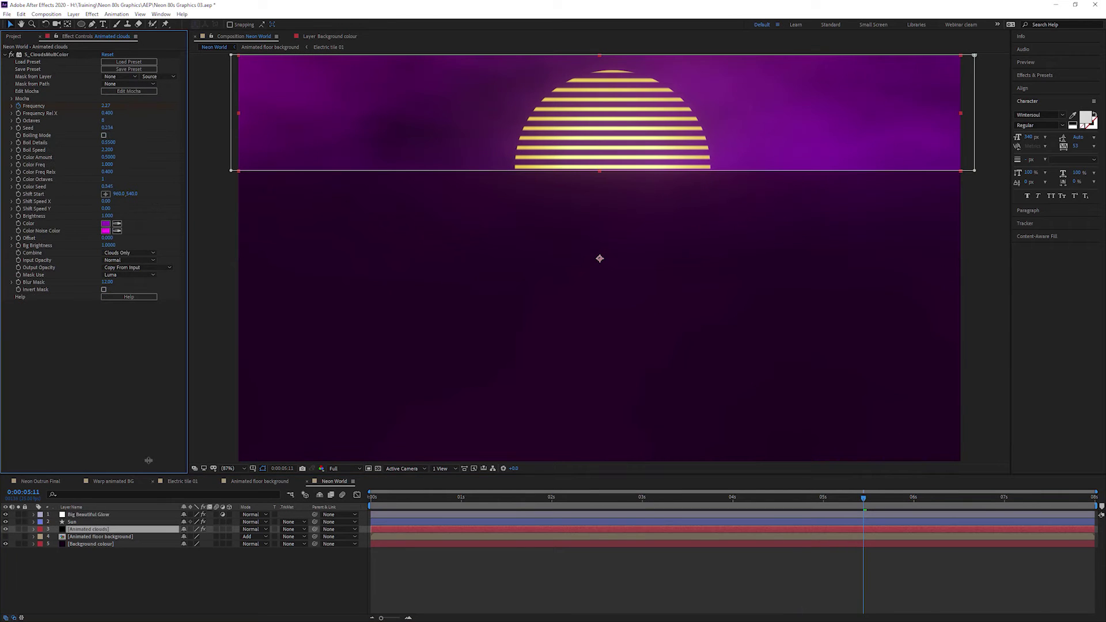
left_click(101, 216)
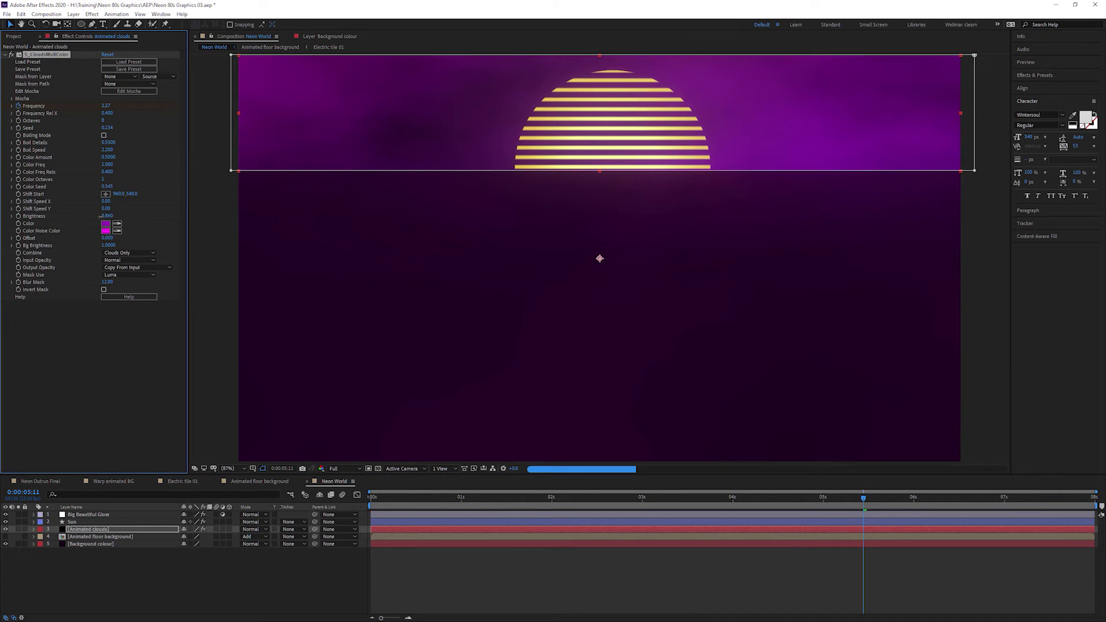
left_click_drag(101, 217, 94, 217)
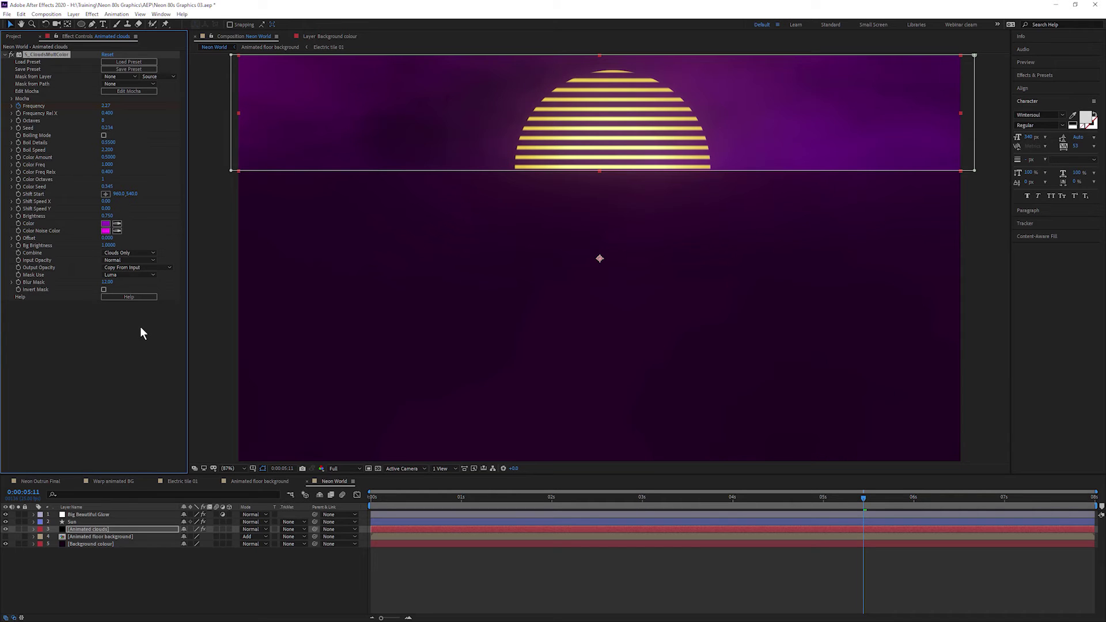
Make the Animated floor background layer visible and preview the neon floor beneath the sun.
left_click(5, 537)
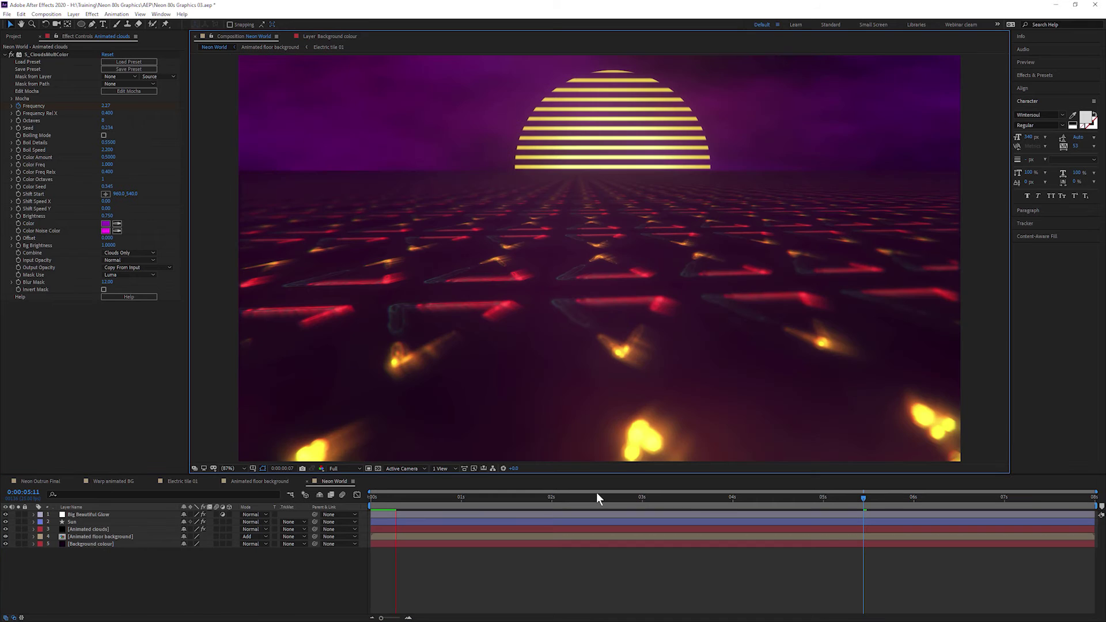
key("space")
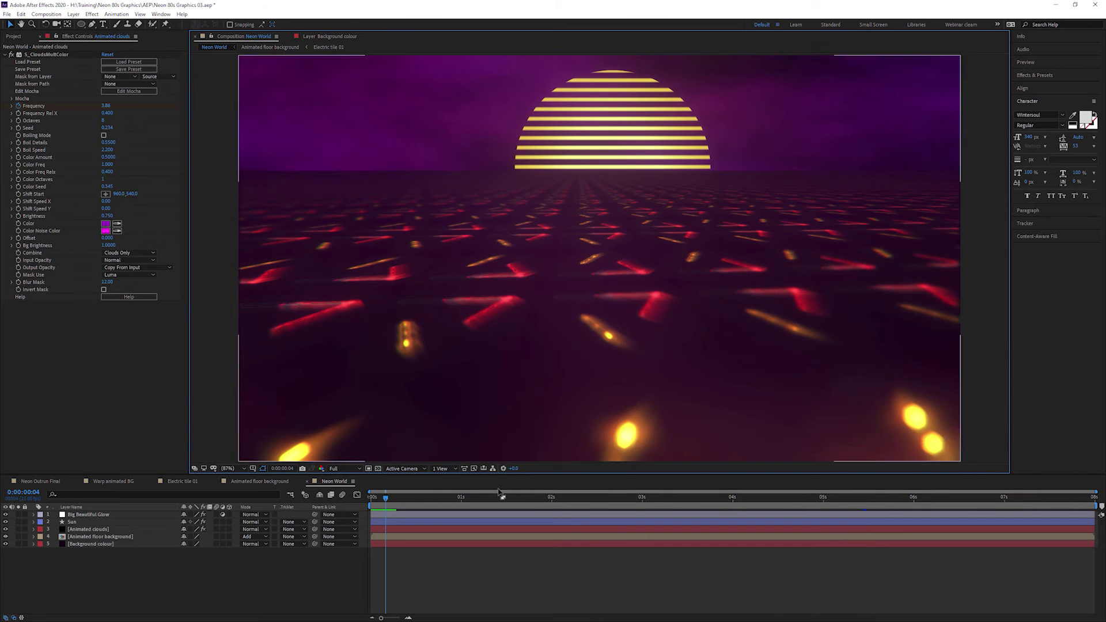
left_click_drag(578, 500, 845, 499)
left_click(108, 545)
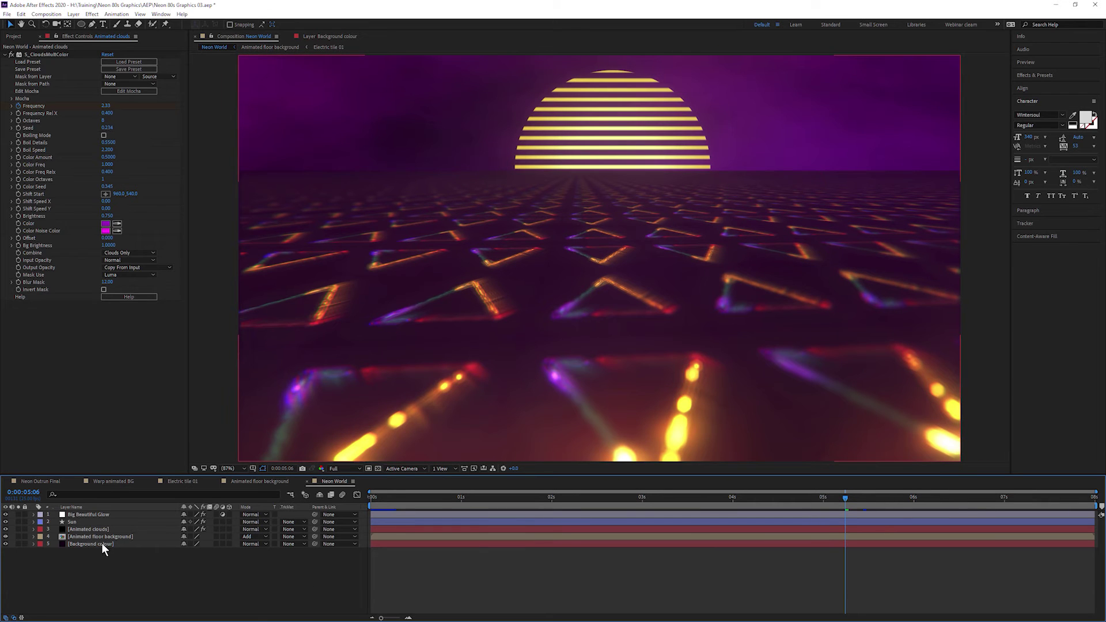
Change the Background colour solid to a very dark, almost black purple via Solid Settings and preview playback.
left_click(116, 14)
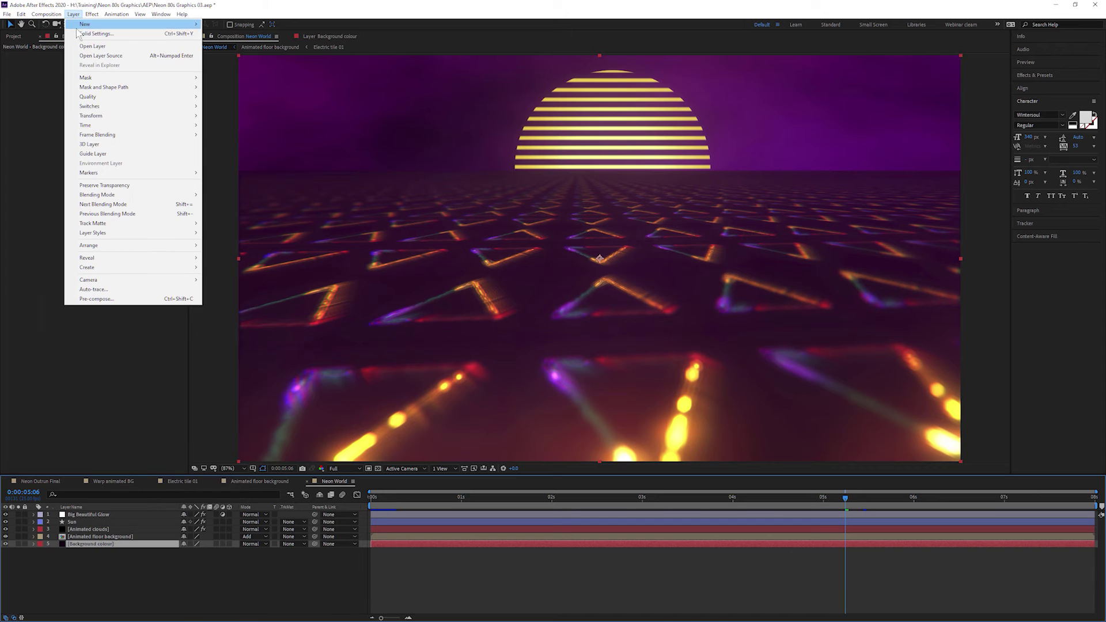
left_click(94, 35)
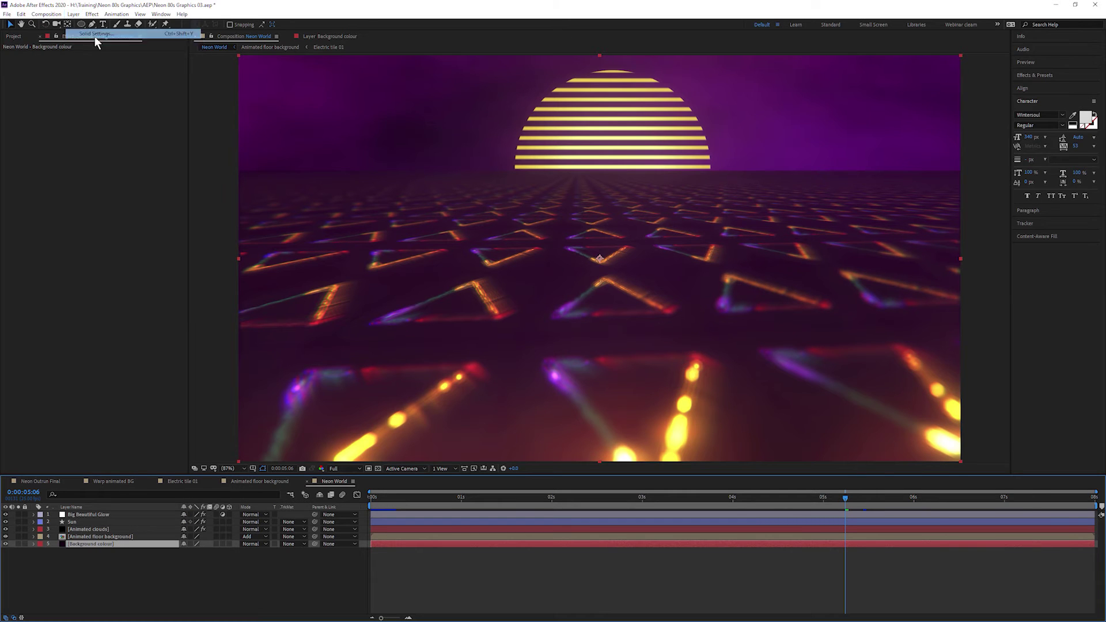
left_click_drag(122, 139, 298, 92)
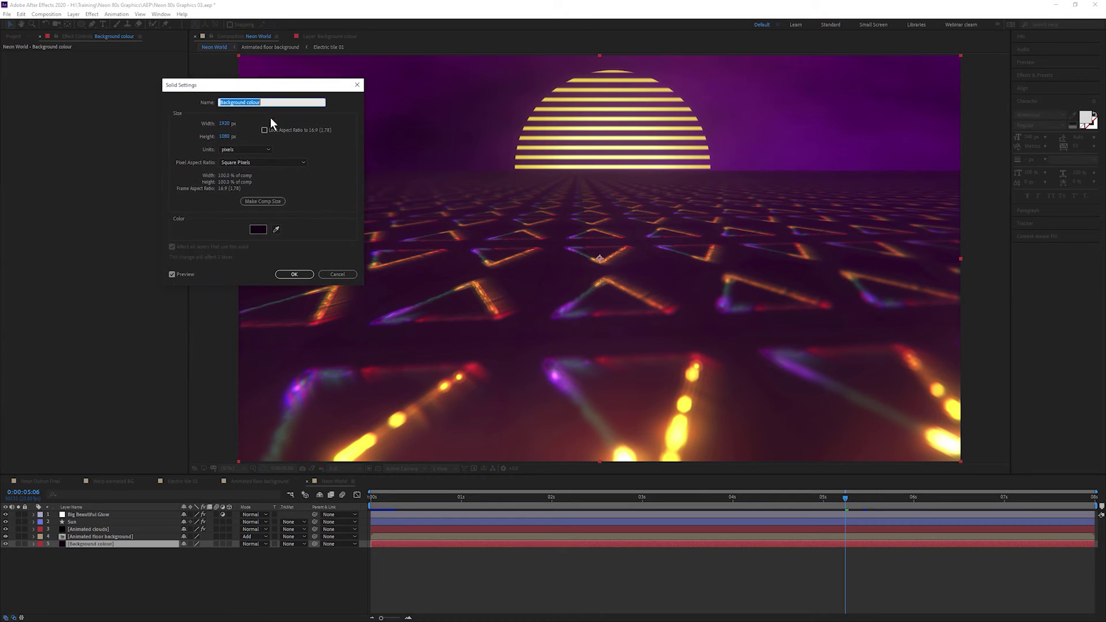
left_click(258, 228)
left_click_drag(115, 121, 117, 111)
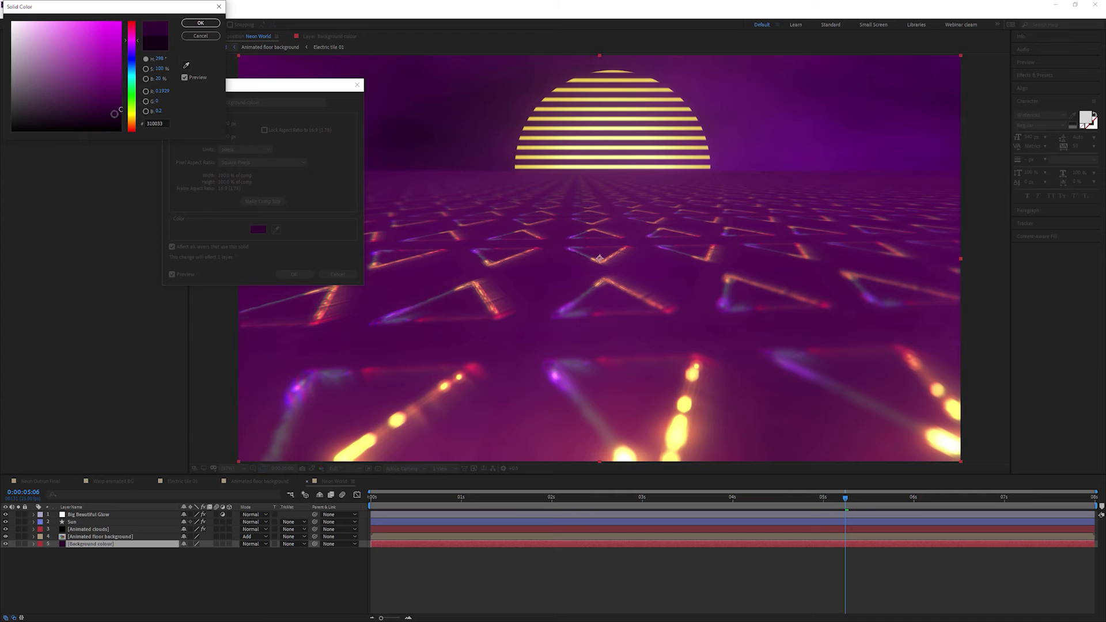
left_click_drag(119, 113, 123, 124)
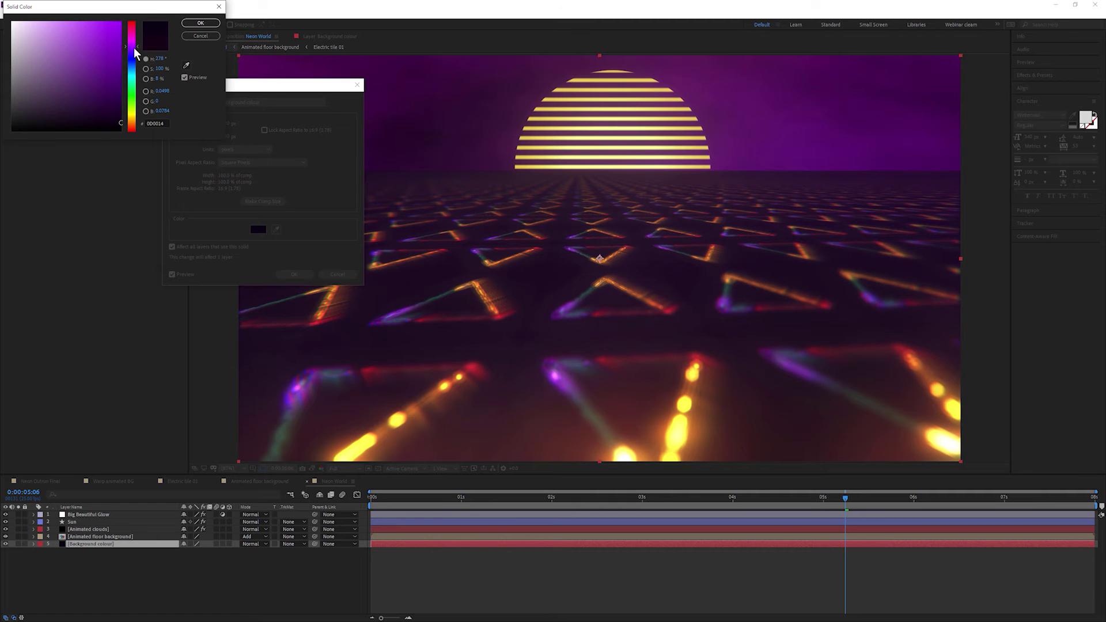
left_click_drag(134, 48, 139, 50)
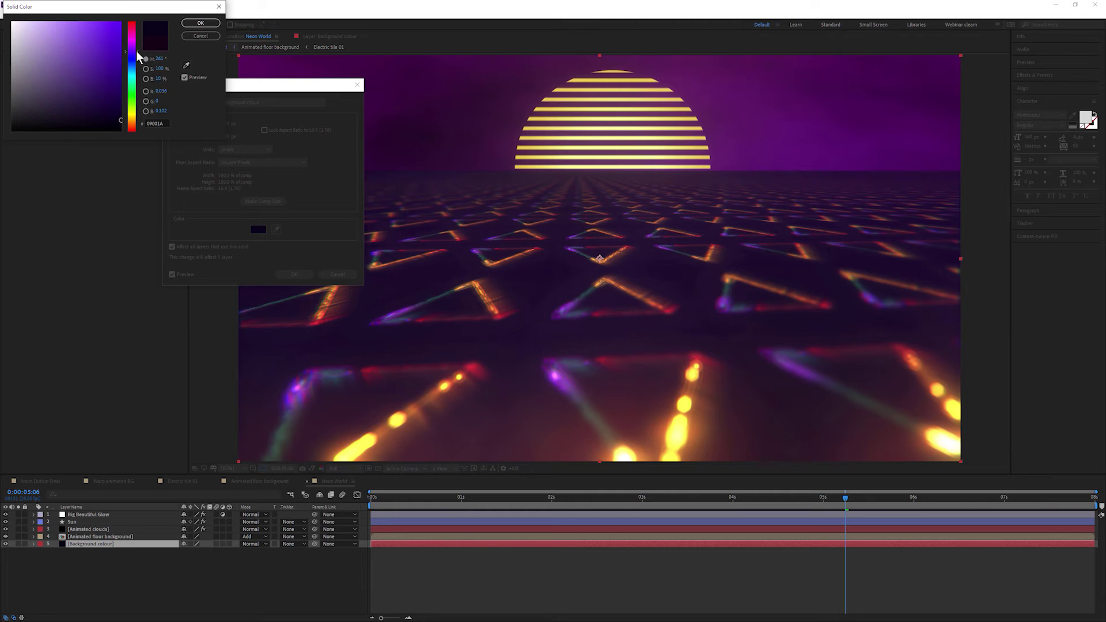
left_click(201, 23)
left_click(295, 273)
key("space")
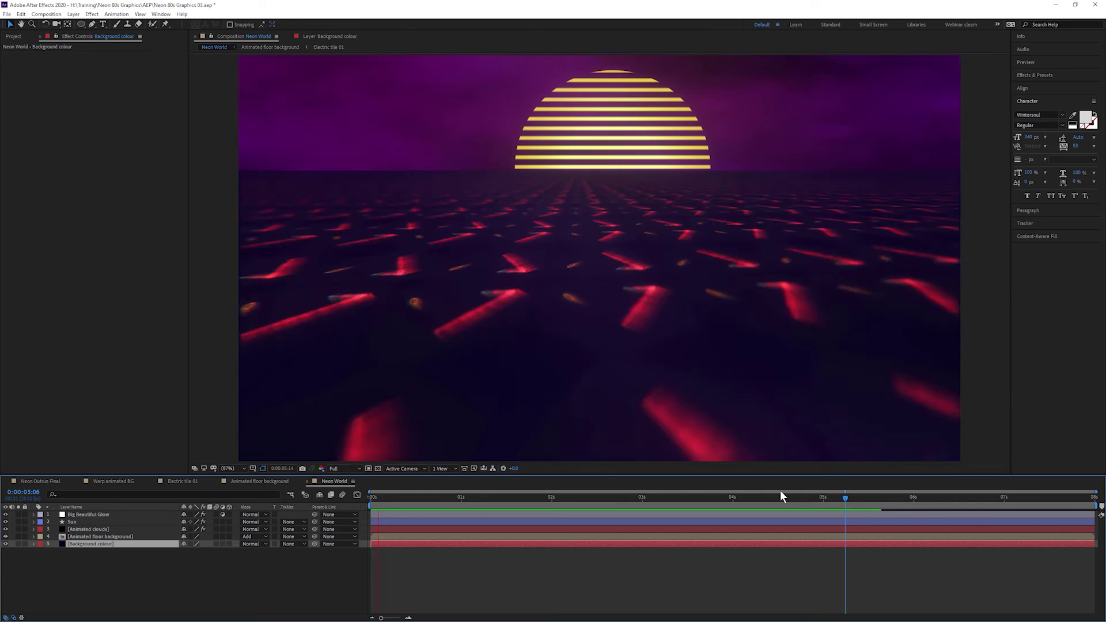
key("space")
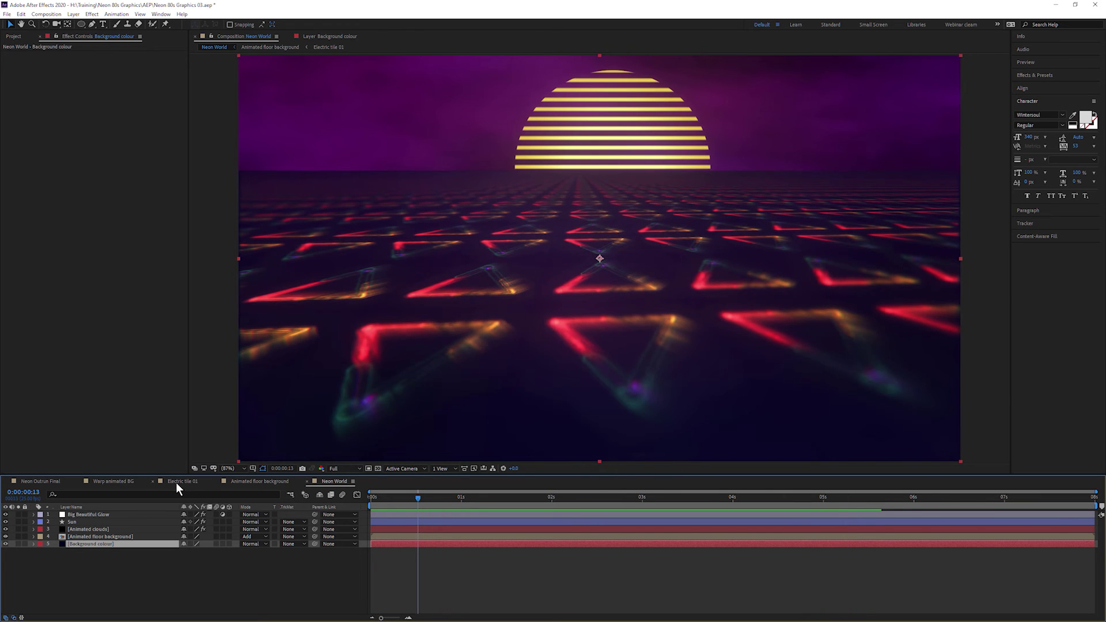
In Electric tile 01, create a new comp-sized black solid layer.
left_click(176, 482)
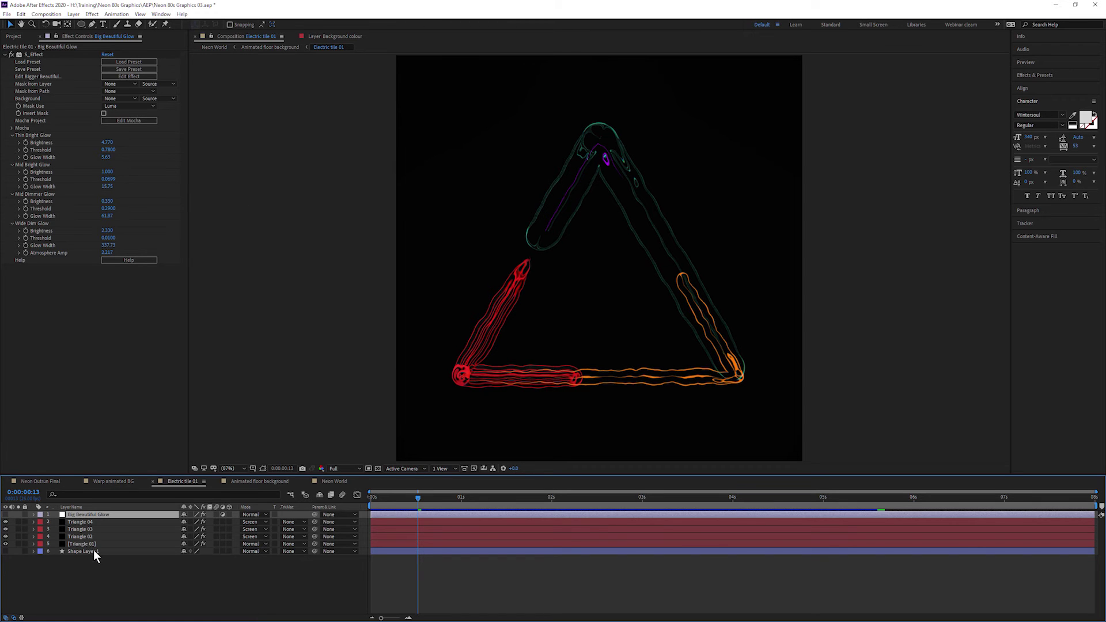
left_click(109, 575)
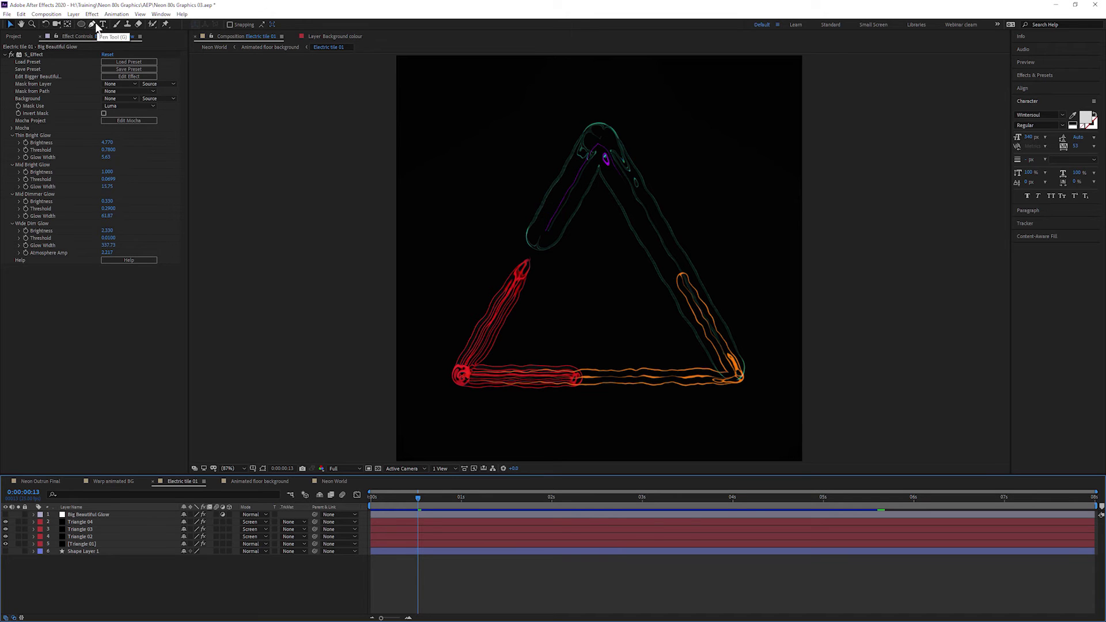
left_click(72, 14)
mouse_move(85, 23)
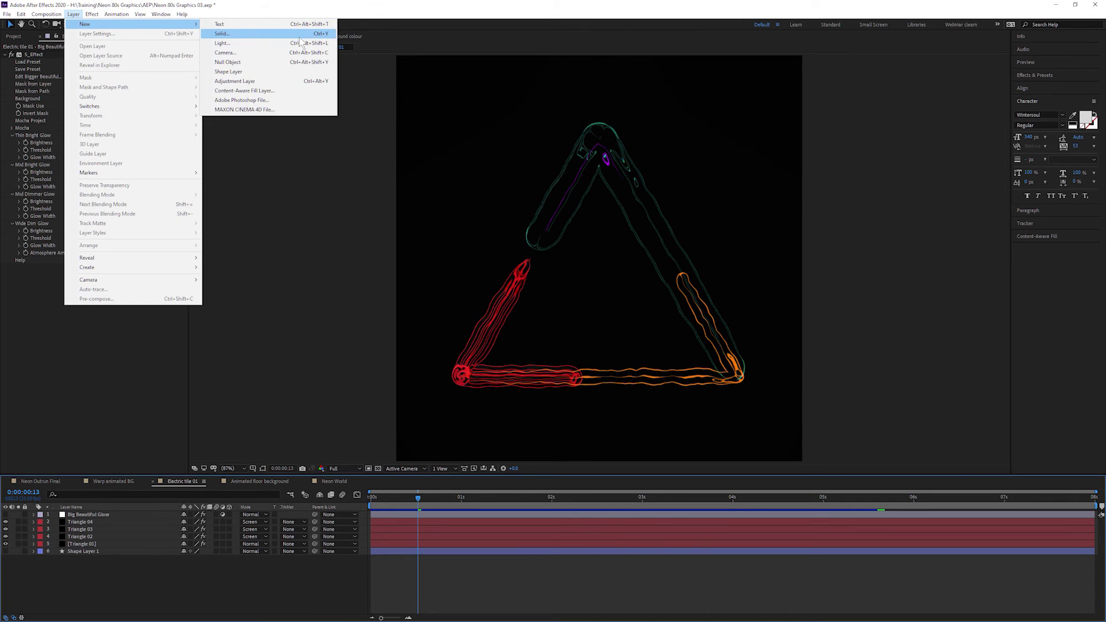
left_click(298, 35)
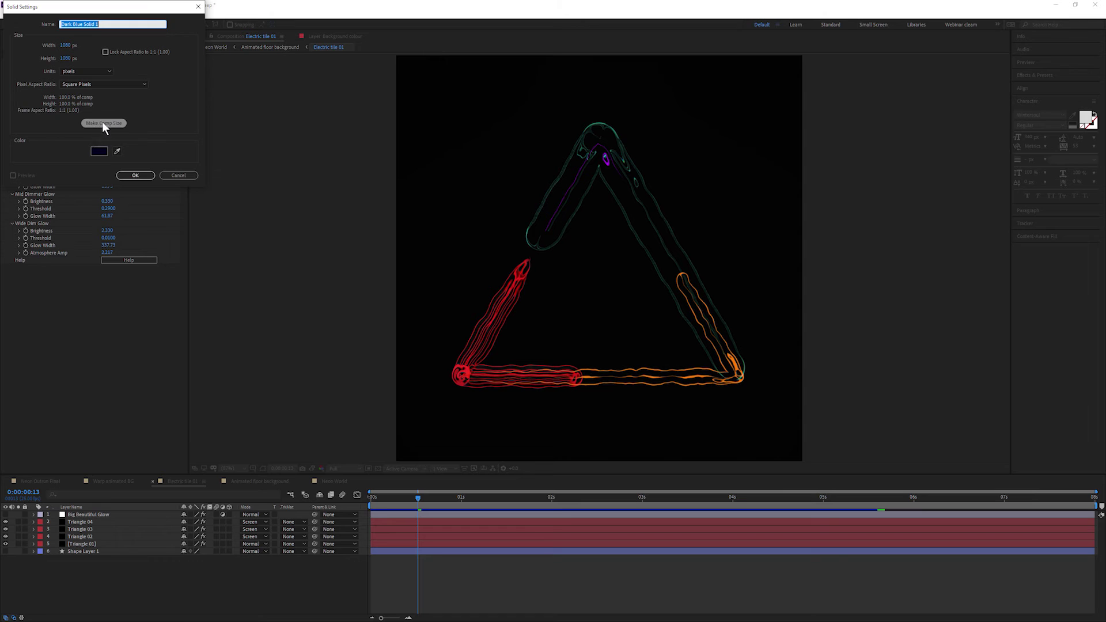
left_click(108, 124)
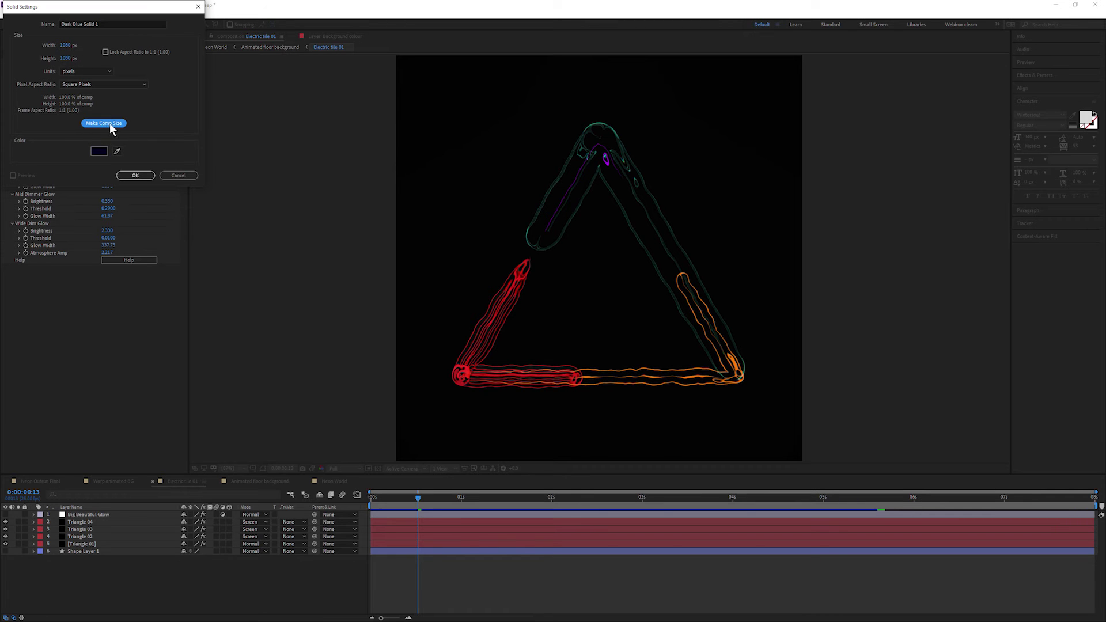
left_click(99, 151)
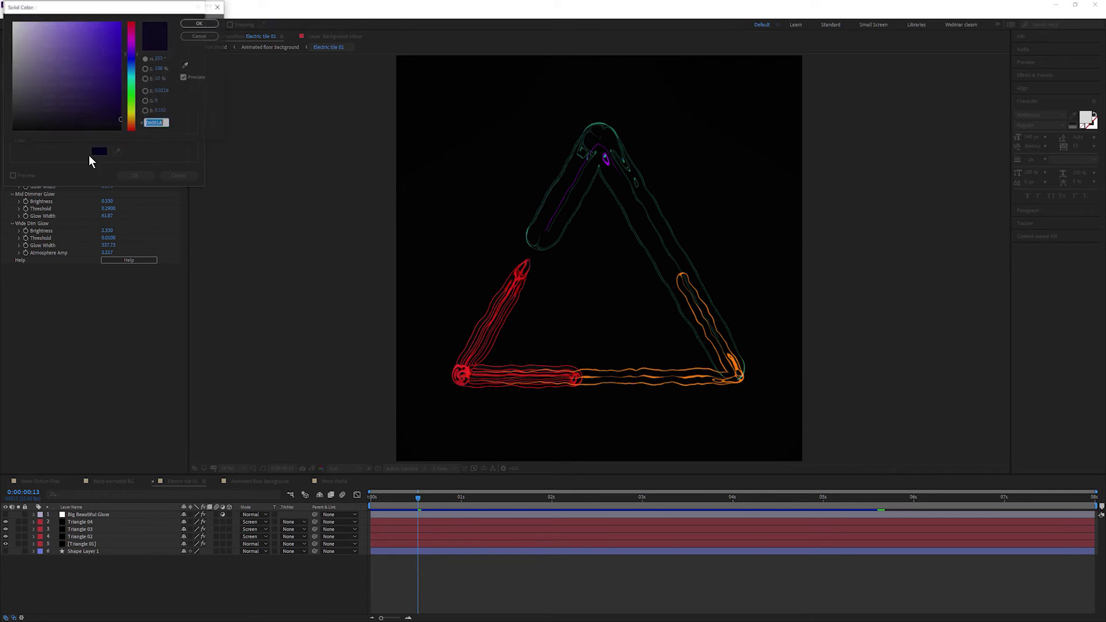
left_click(200, 23)
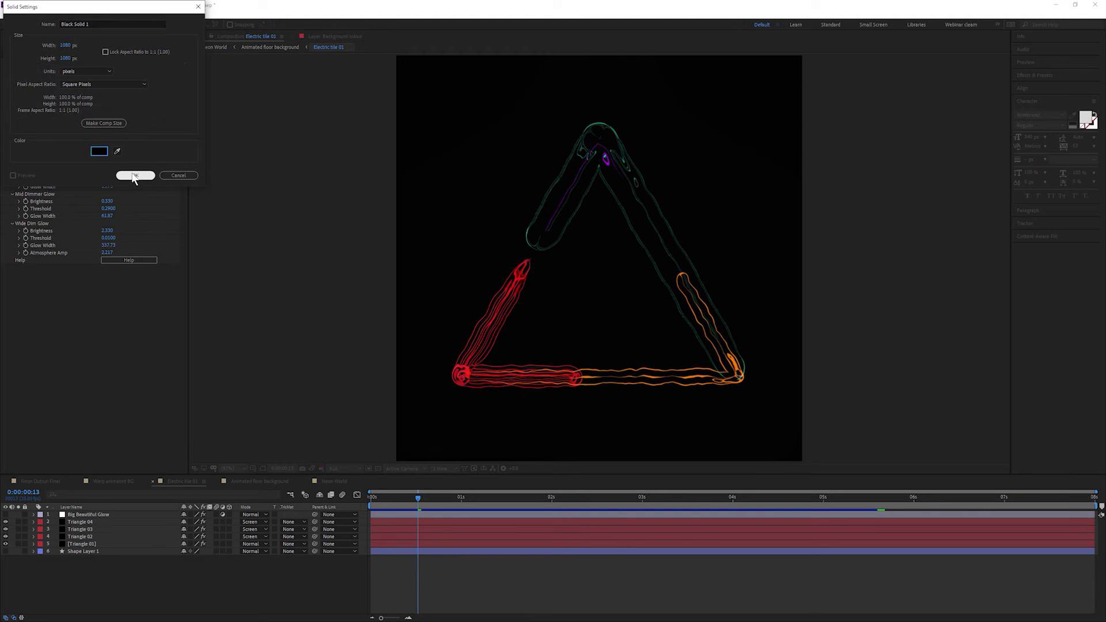
left_click(137, 176)
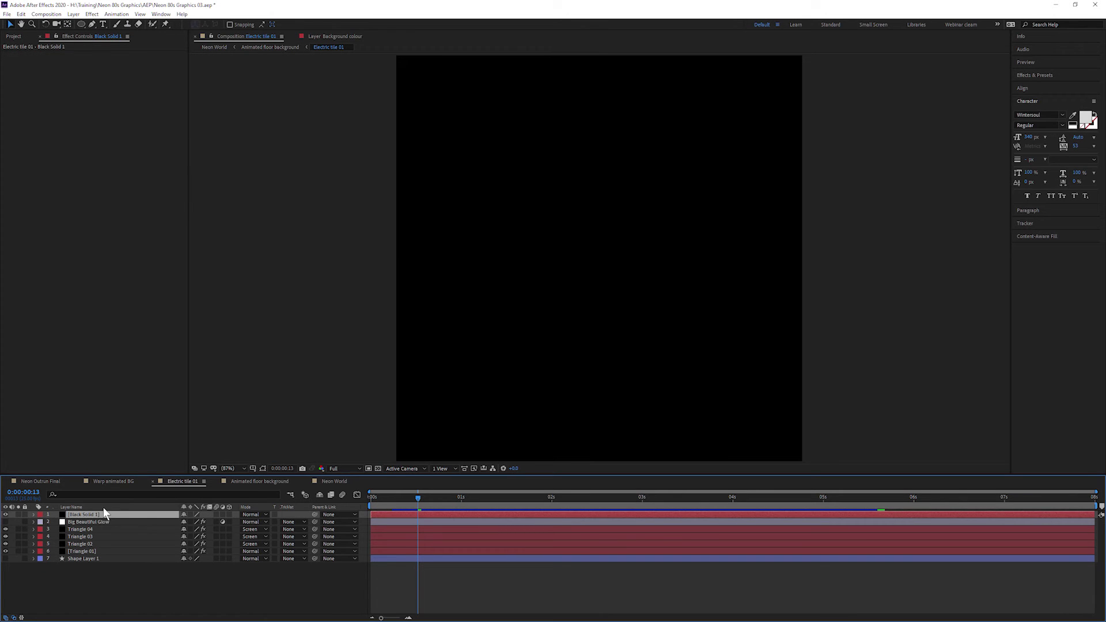
Rename the solid Grid and move it below the triangle layers.
key("Return")
type("Grid")
key("Return")
key("ctrl+bracketleft")
key("ctrl+bracketleft")
key("ctrl+bracketleft")
key("ctrl+bracketleft")
key("ctrl+bracketleft")
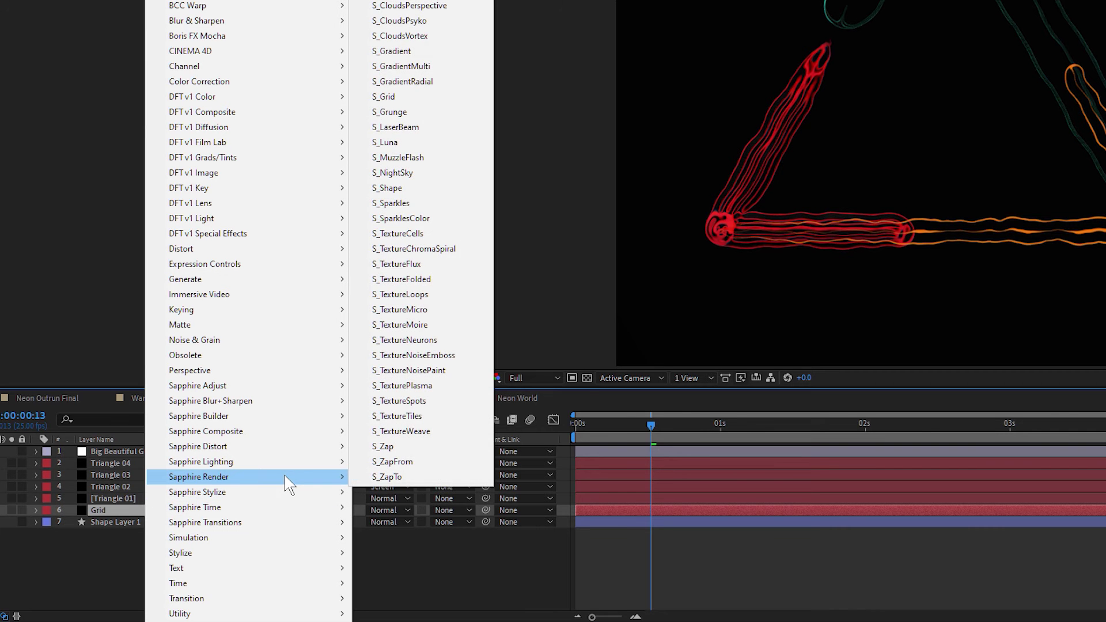
mouse_move(199, 477)
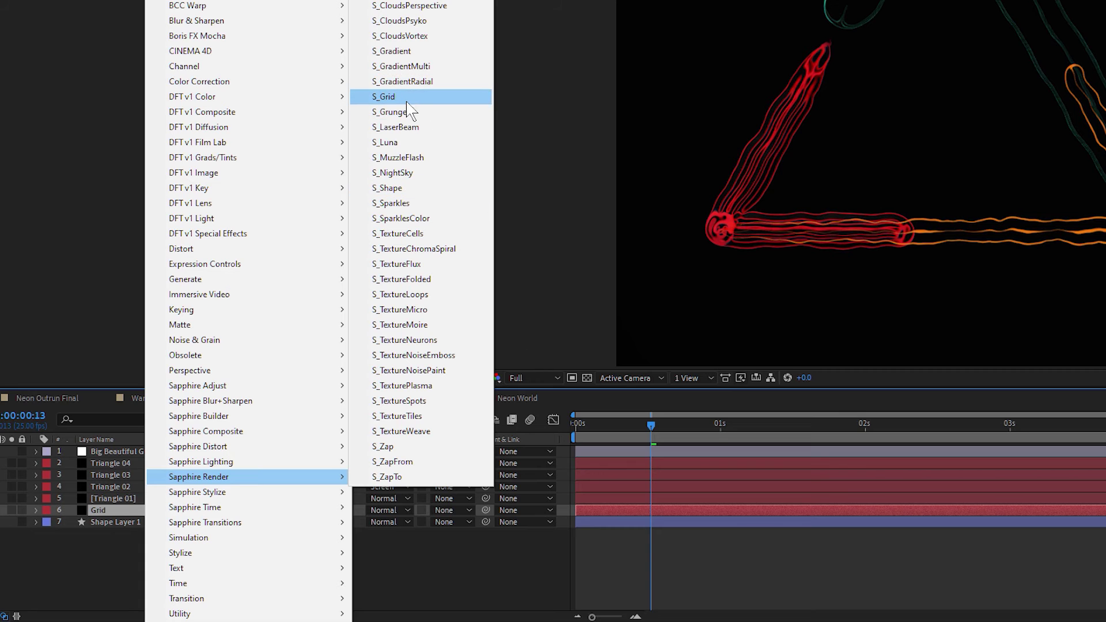
Apply Sapphire S_Grid to Grid and set its blending mode to Screen for white grid lines.
left_click(420, 95)
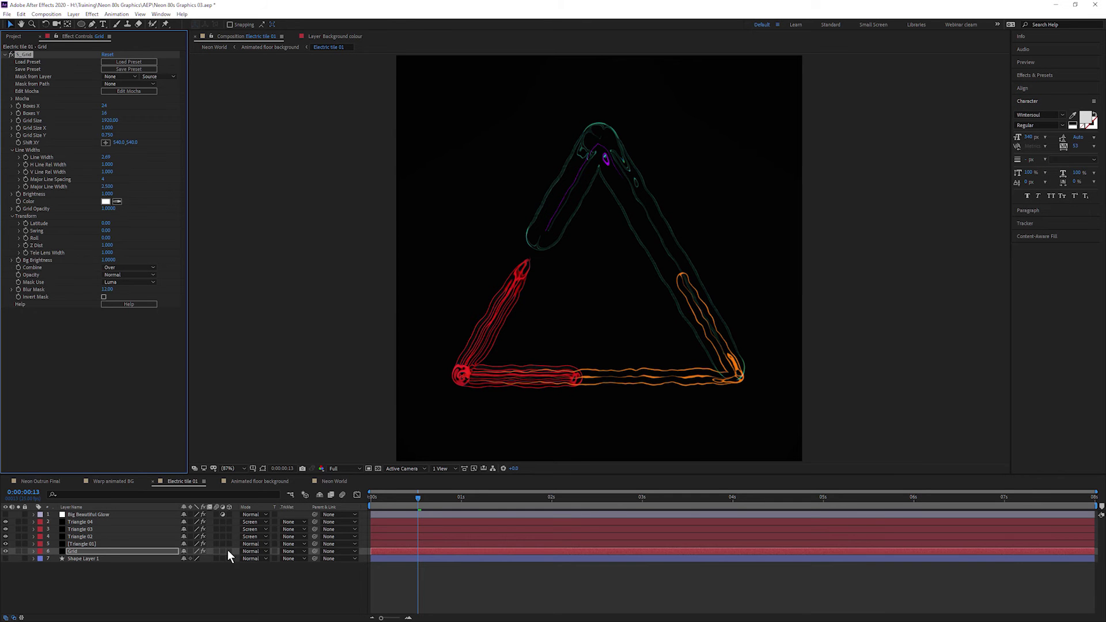
left_click(254, 545)
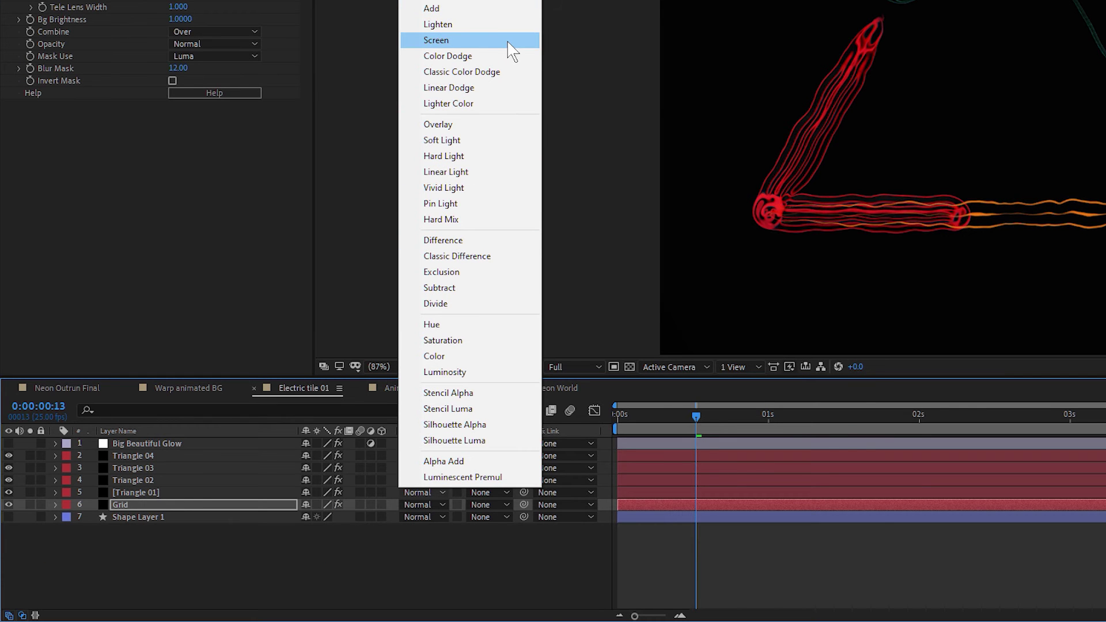
left_click(507, 41)
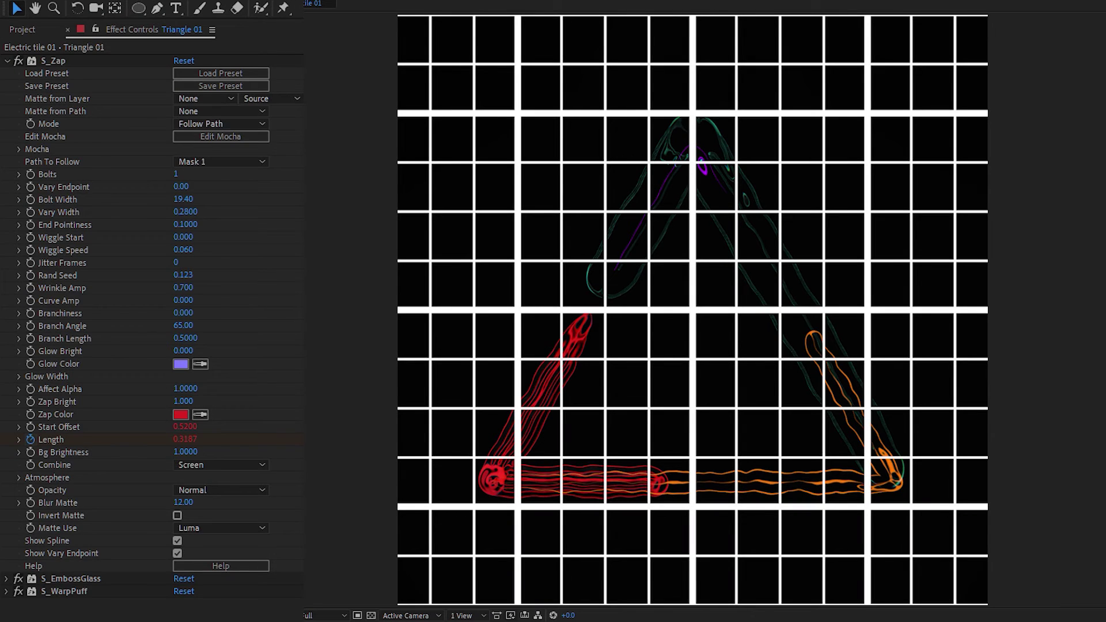
Reduce the S_Grid pattern on the Grid layer to 4 boxes across by 4 down.
key("ctrl+Down")
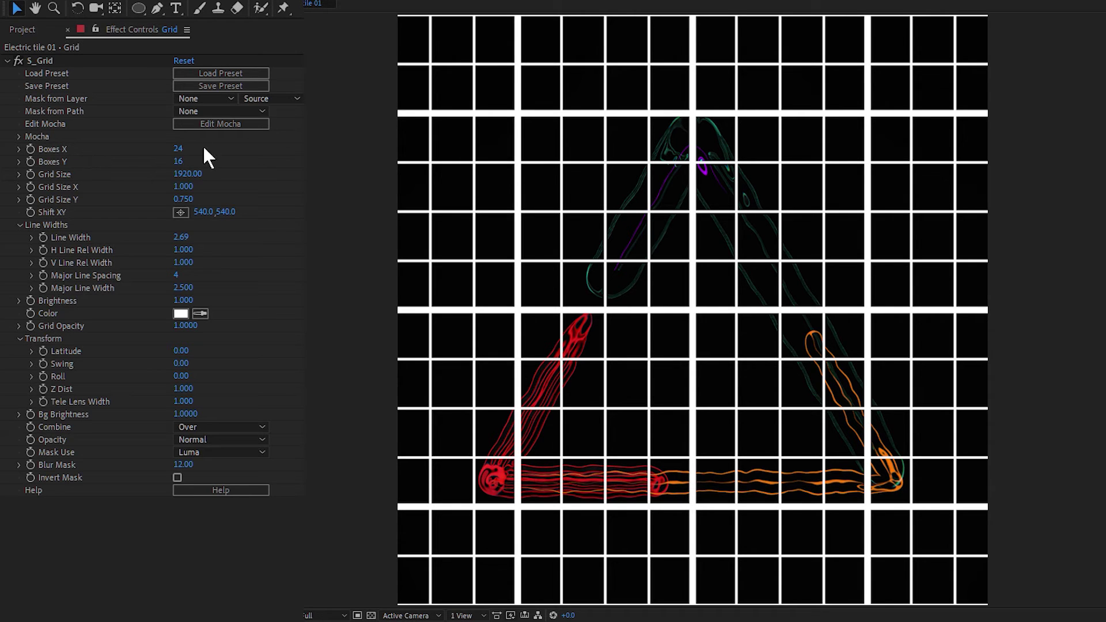
left_click(179, 148)
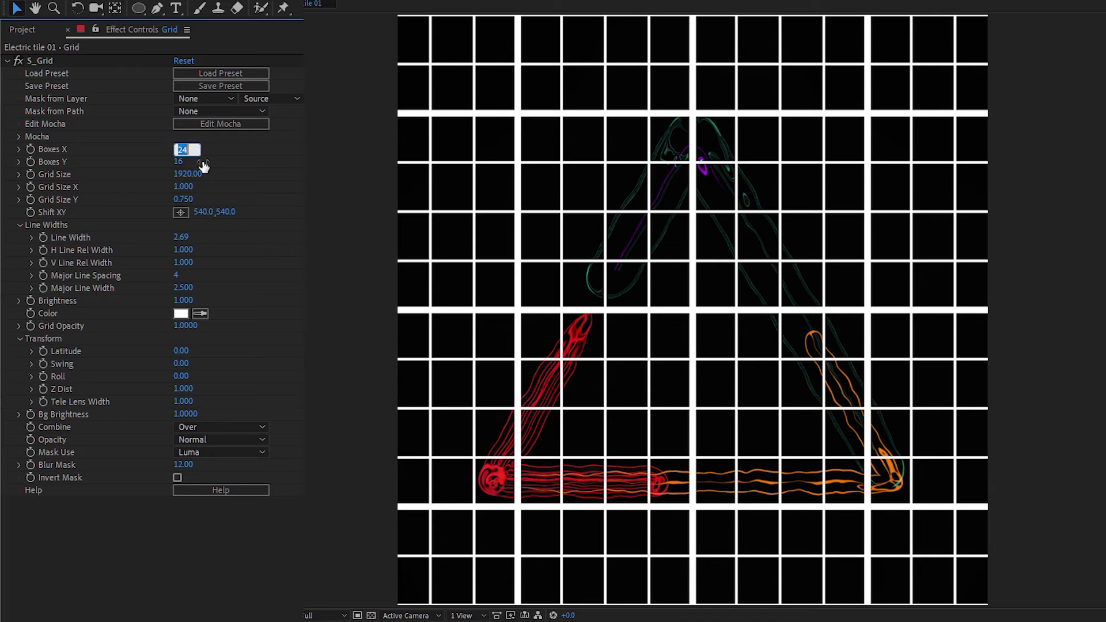
type("4")
key("Tab")
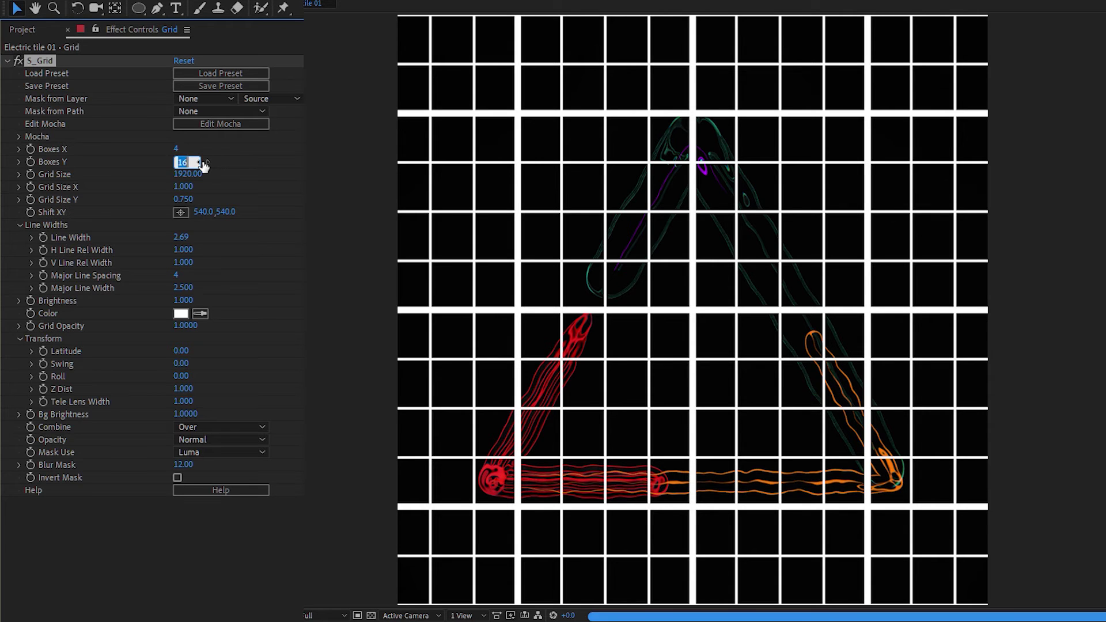
type("4")
key("Return")
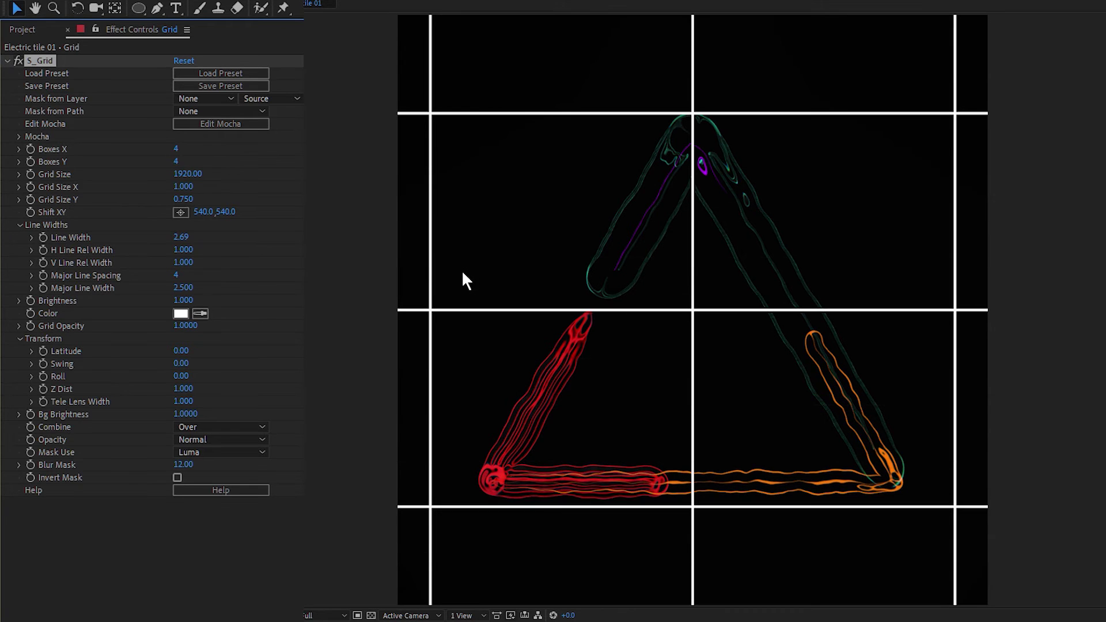
Scrub Shift XY so the grid's vertical and horizontal lines frame the triangle.
left_click_drag(201, 212, 434, 141)
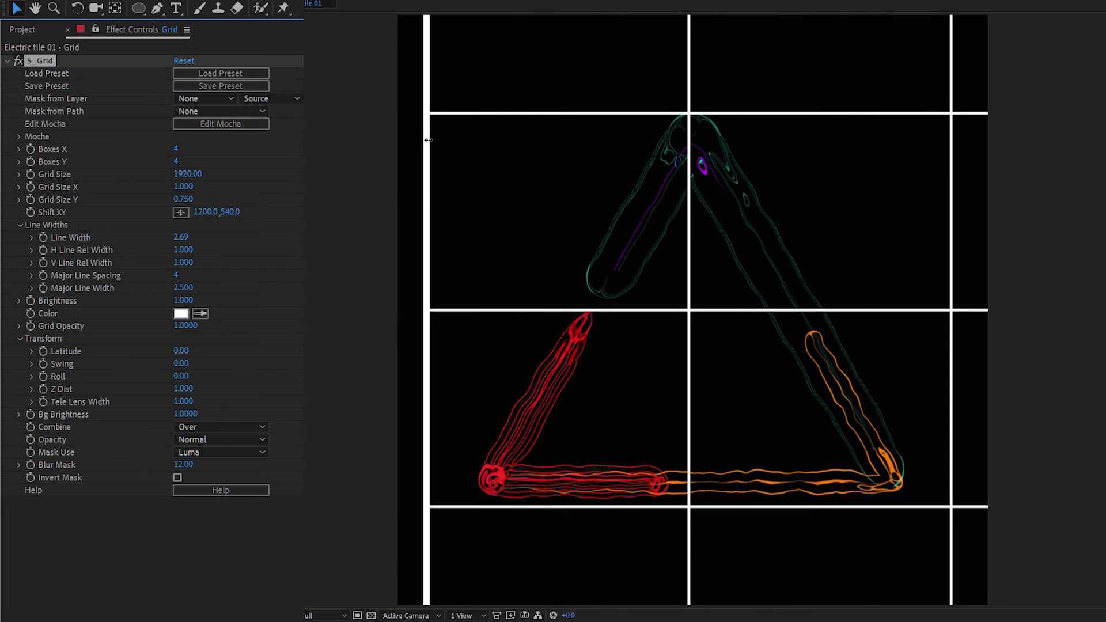
mouse_move(433, 140)
left_mouse_down()
mouse_move(89, 239)
mouse_move(228, 260)
mouse_move(161, 275)
left_mouse_up()
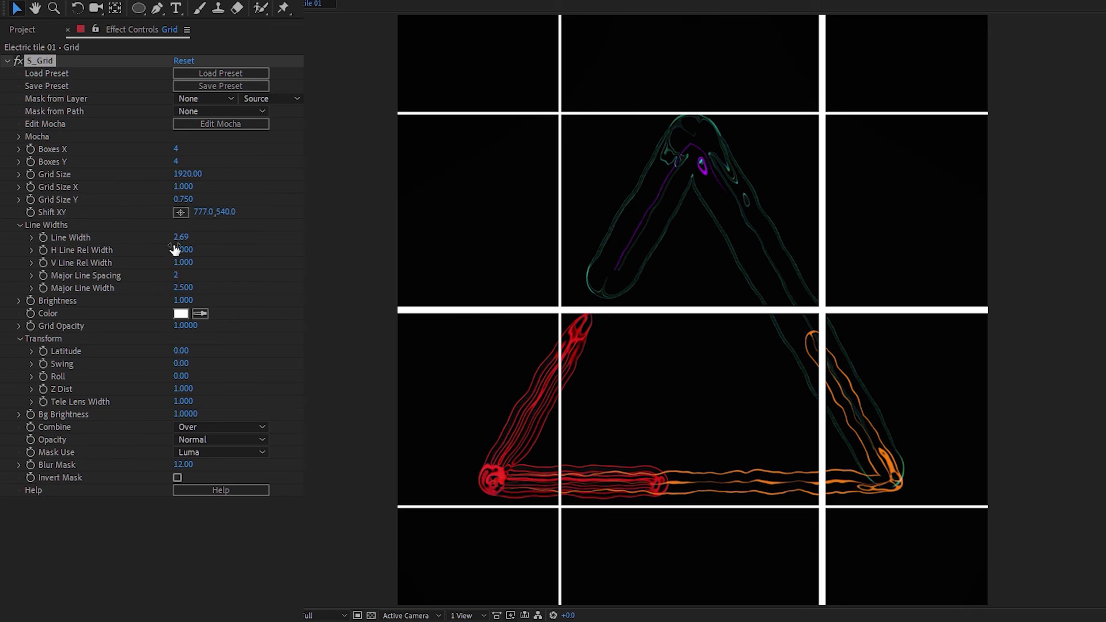
left_click_drag(226, 212, 166, 267)
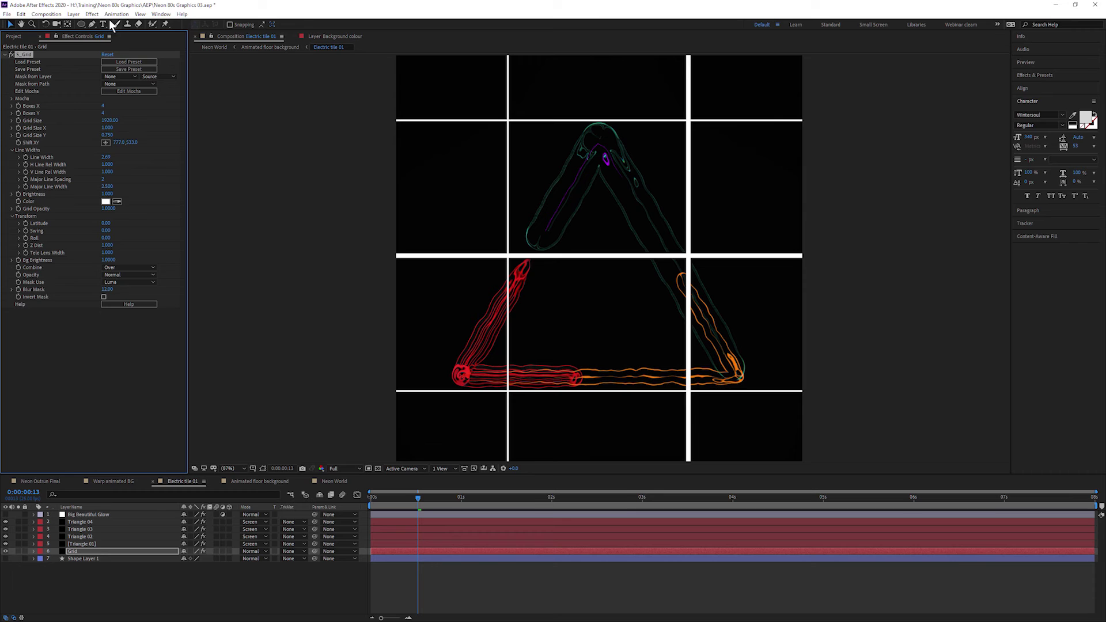
left_click(92, 14)
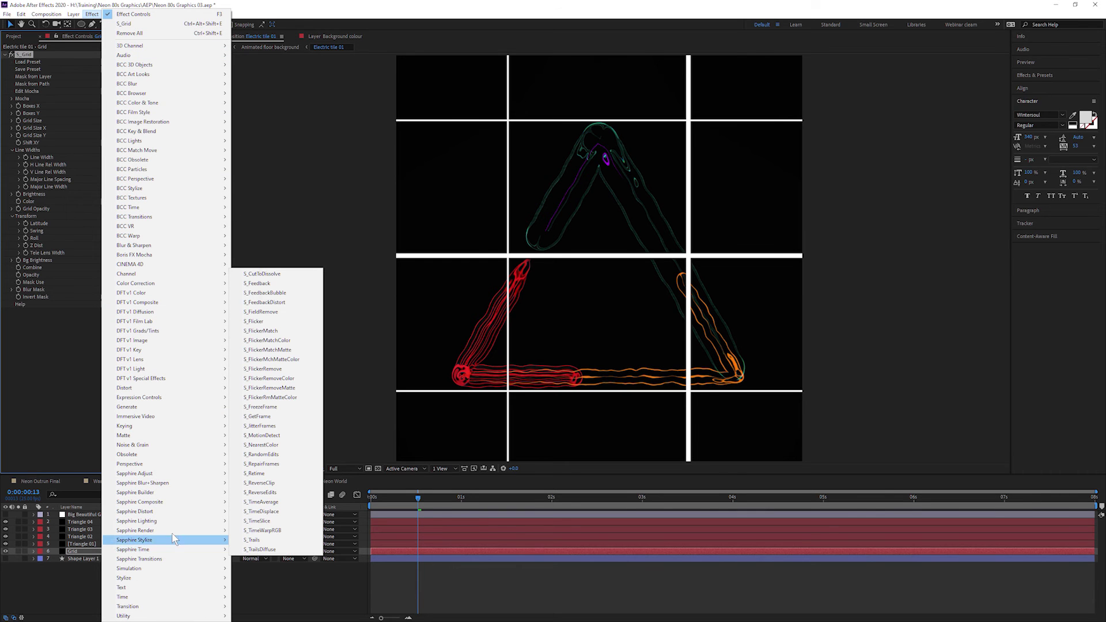
mouse_move(151, 530)
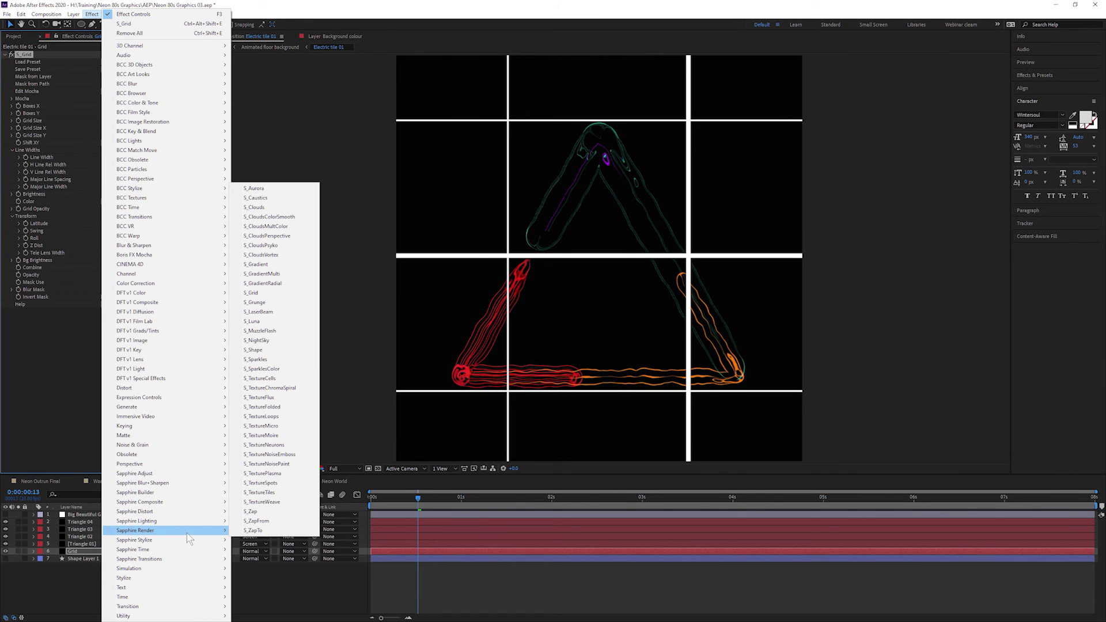
Apply S_CloudsColorSmooth to Grid, combine by Mult, and lower Frequency to about 2.
left_click(298, 218)
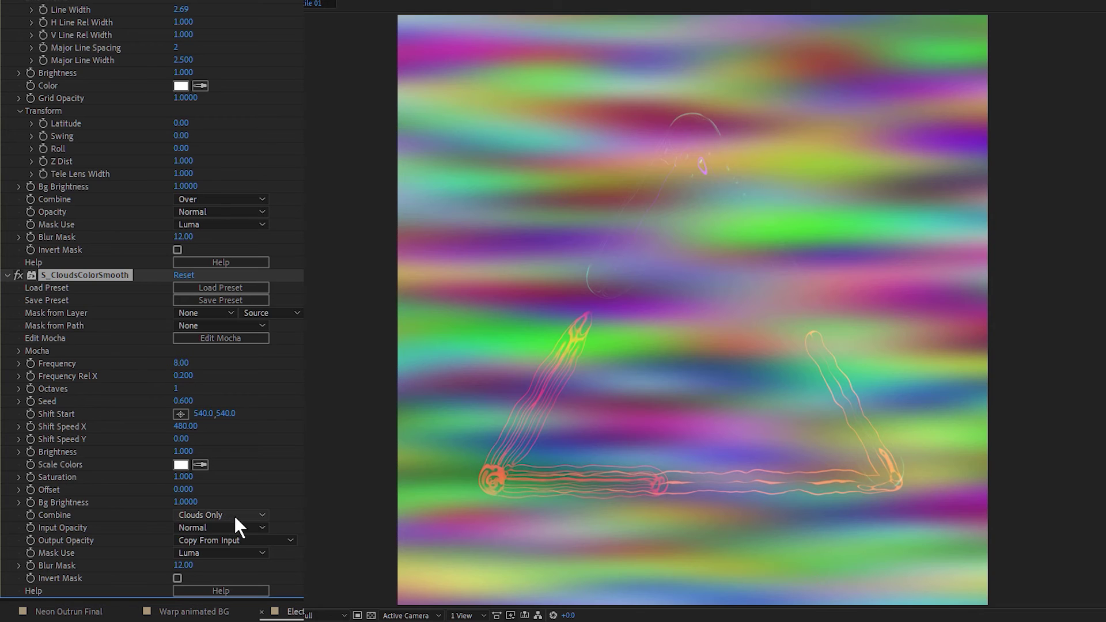
left_click(132, 424)
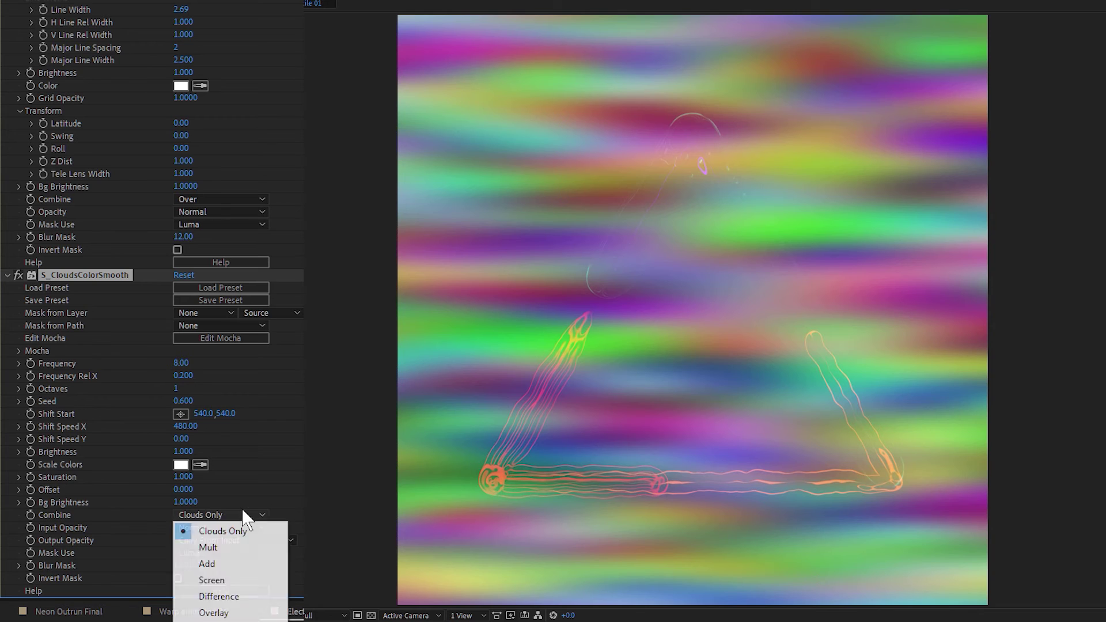
left_click(239, 549)
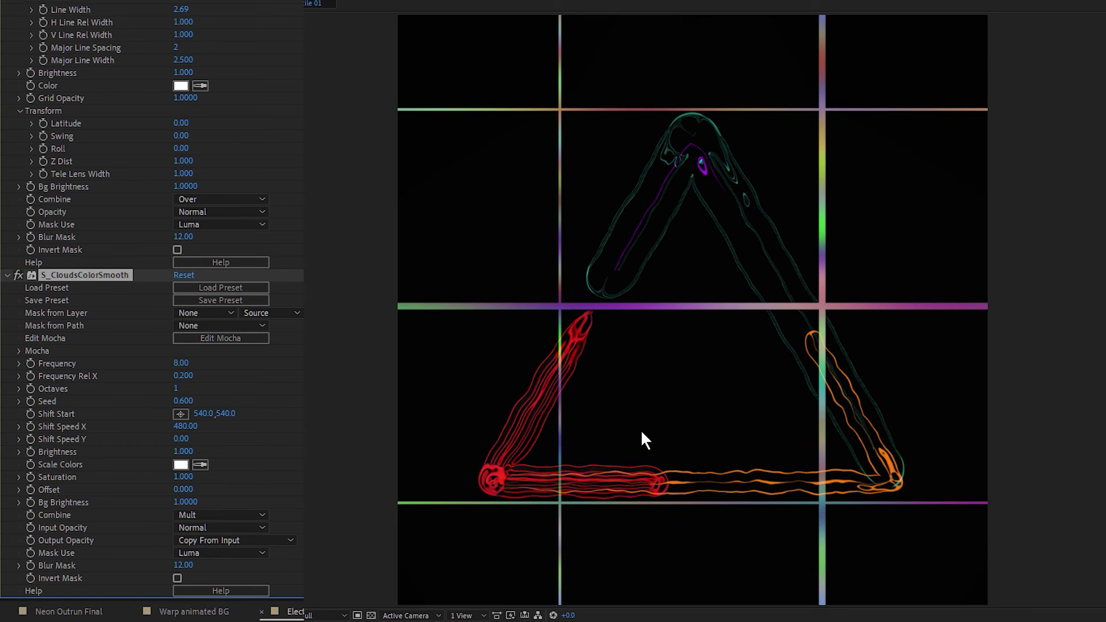
mouse_move(180, 363)
left_mouse_down()
mouse_move(78, 366)
mouse_move(189, 368)
left_mouse_up()
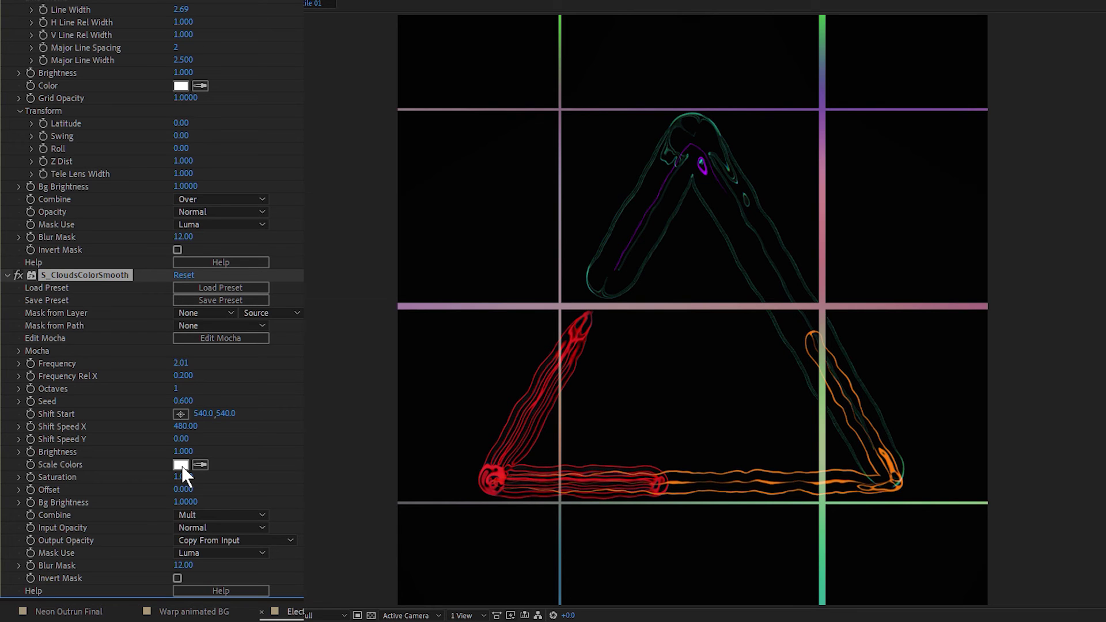
Preview the comp and sample a green from the scene as the clouds' Scale Colors tint.
key("space")
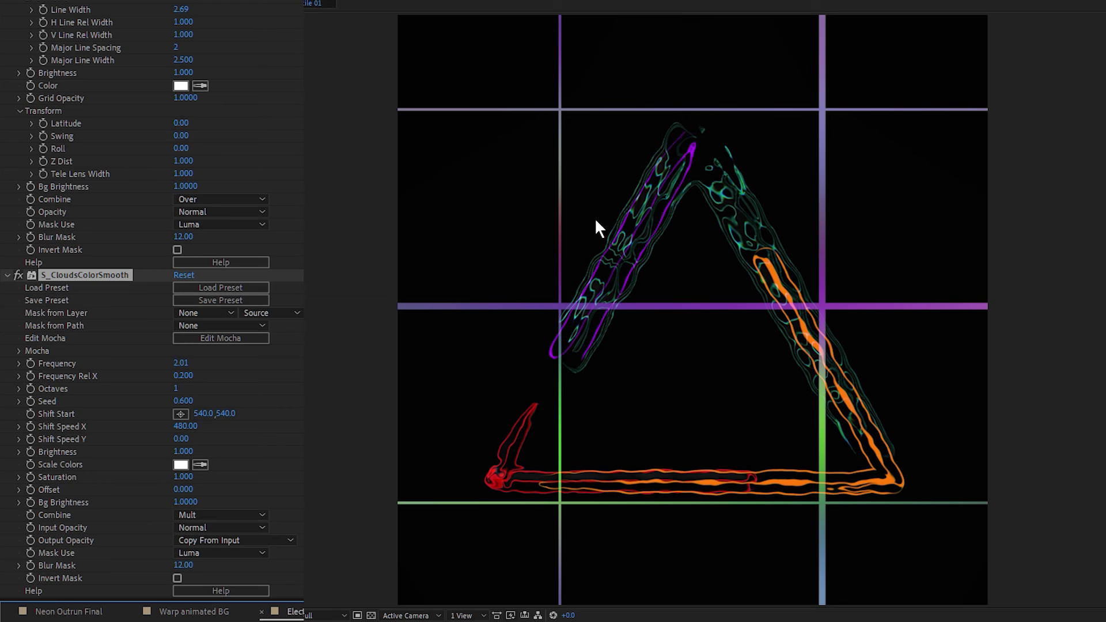
left_click(200, 465)
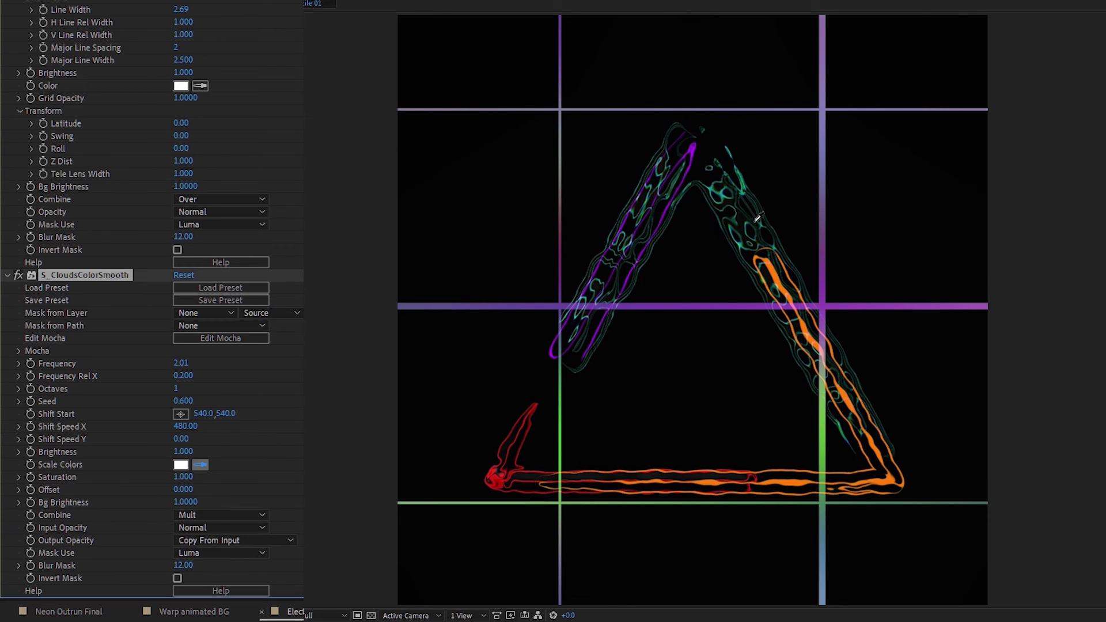
left_click(744, 185)
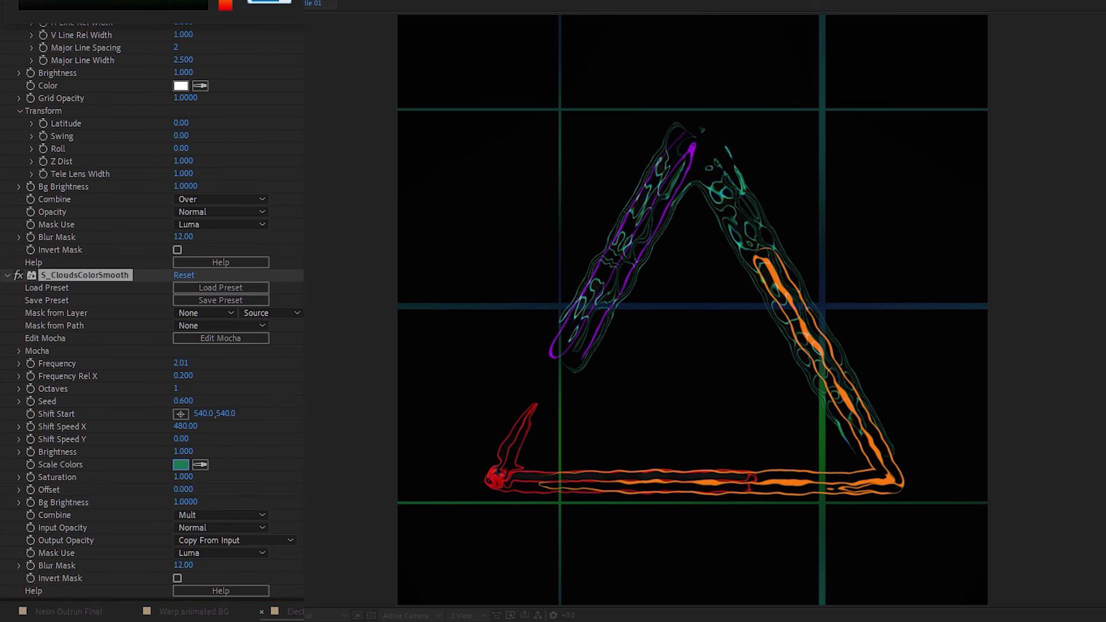
Refine the tint to teal in the colour picker and solo the Grid layer.
left_click(180, 465)
left_click_drag(135, 83, 134, 74)
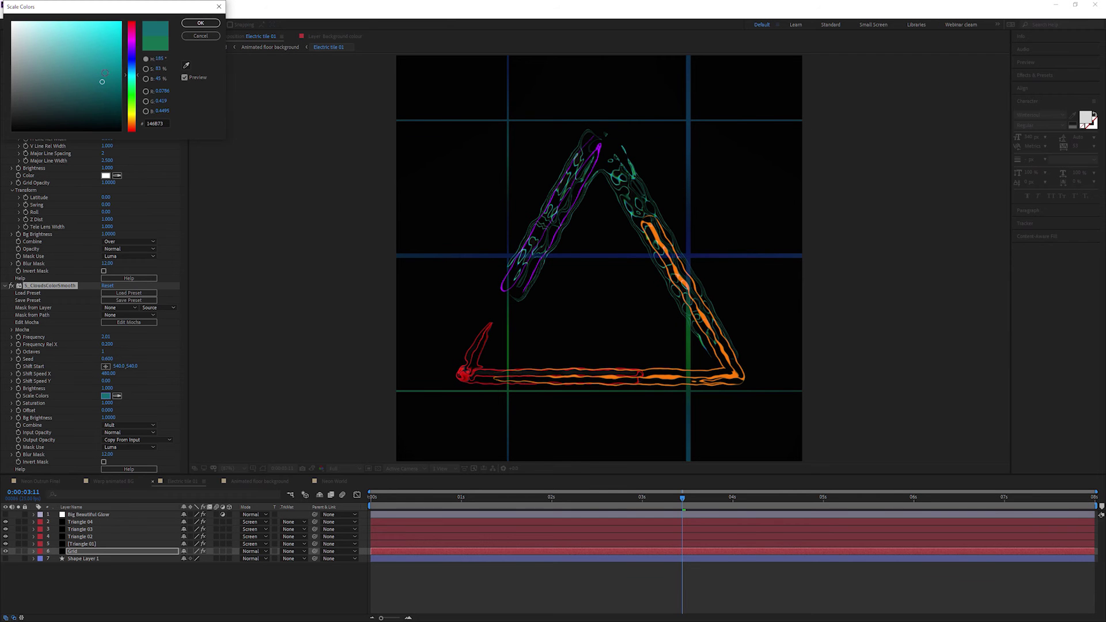
left_click(110, 69)
left_click(197, 24)
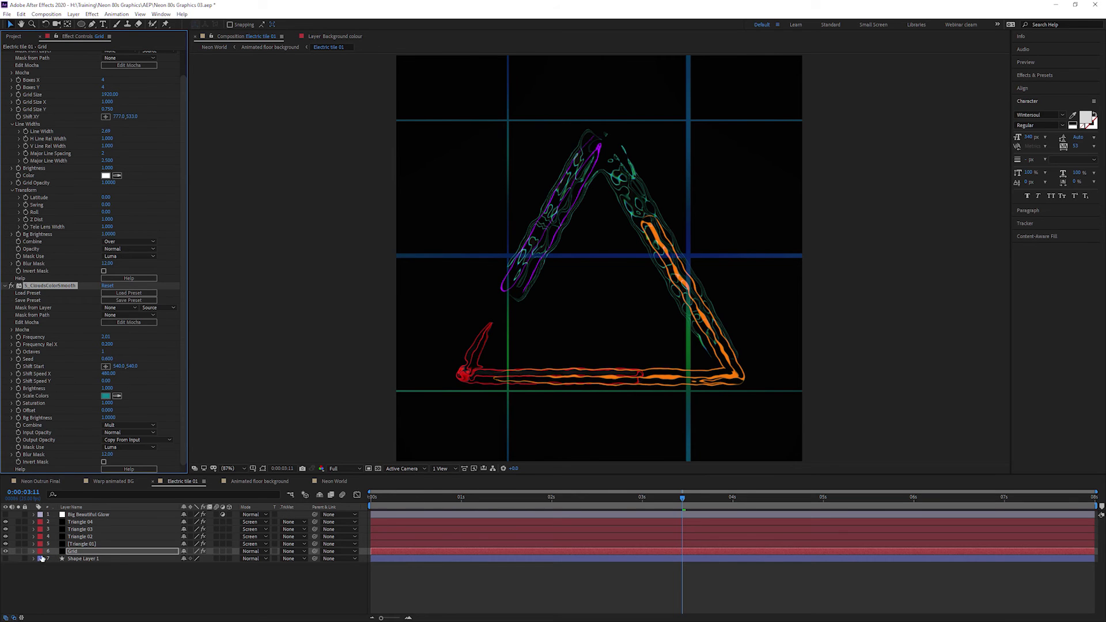
left_click(18, 550)
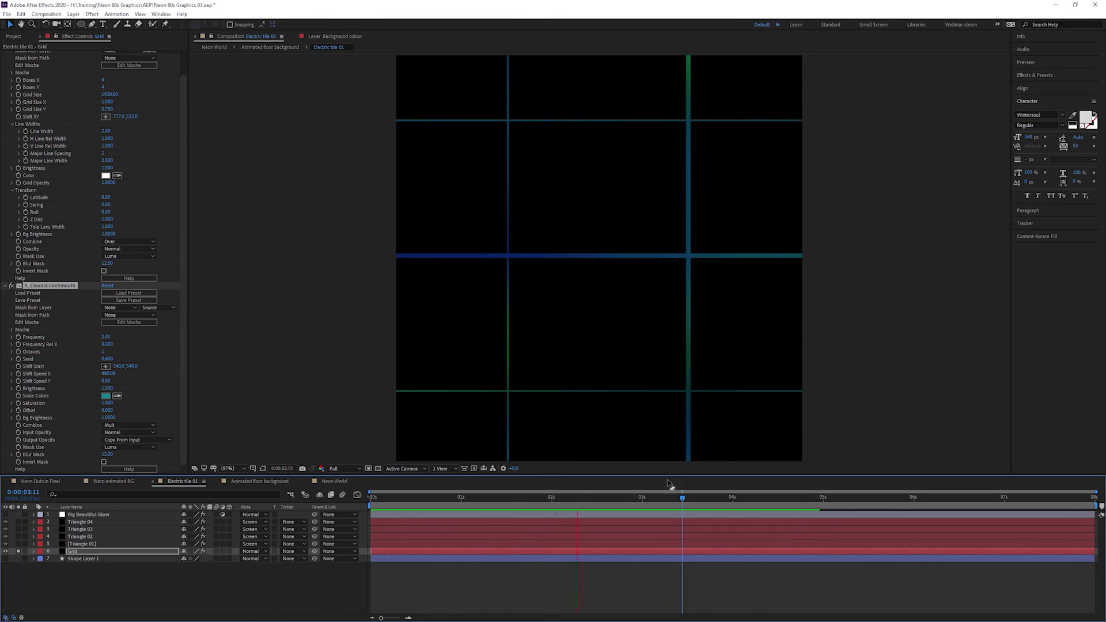
Set the colour clouds' Shift Speed X to 0 and Y to 160 for vertical-only drift.
key("space")
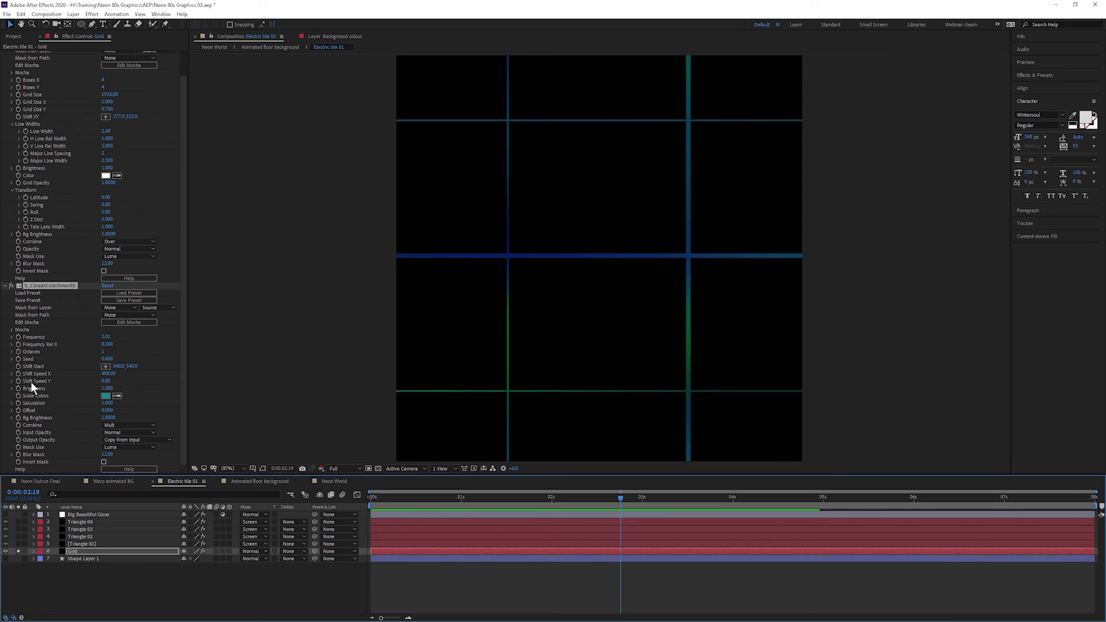
left_click(108, 373)
type("0")
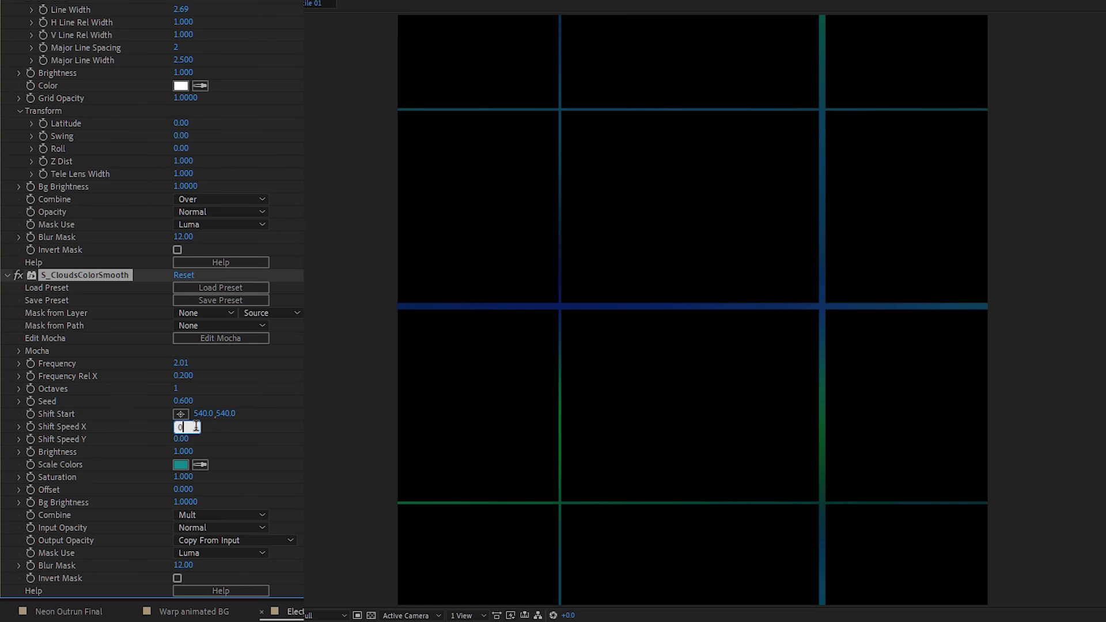
key("Tab")
type("10")
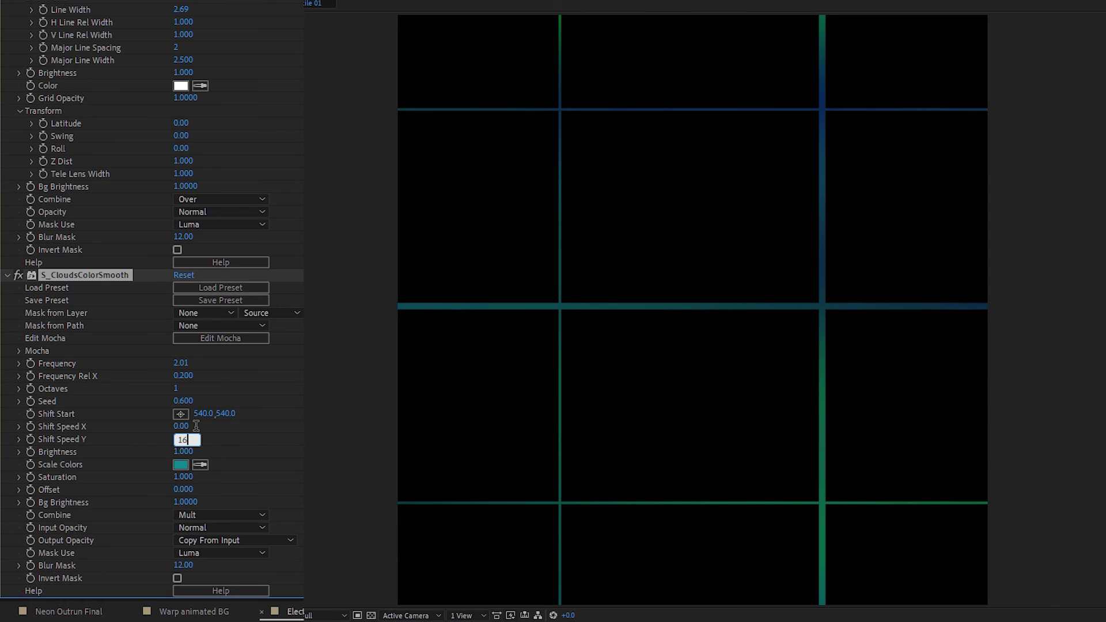
key("Return")
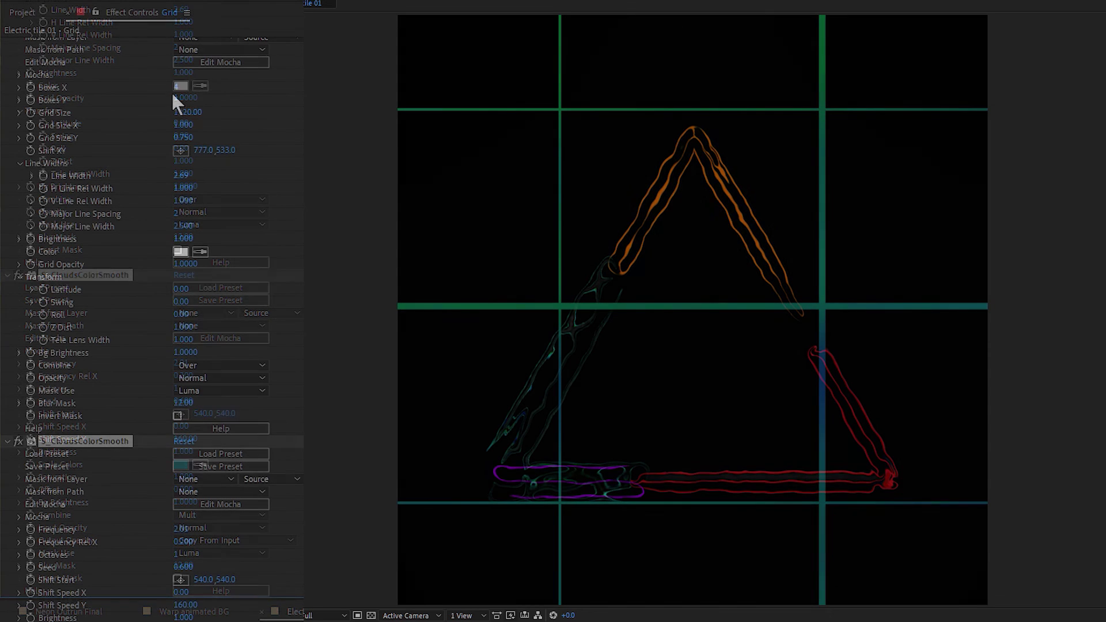
Give S_Grid 8 columns with major lines every 4 and shift the grid sideways.
left_click(182, 88)
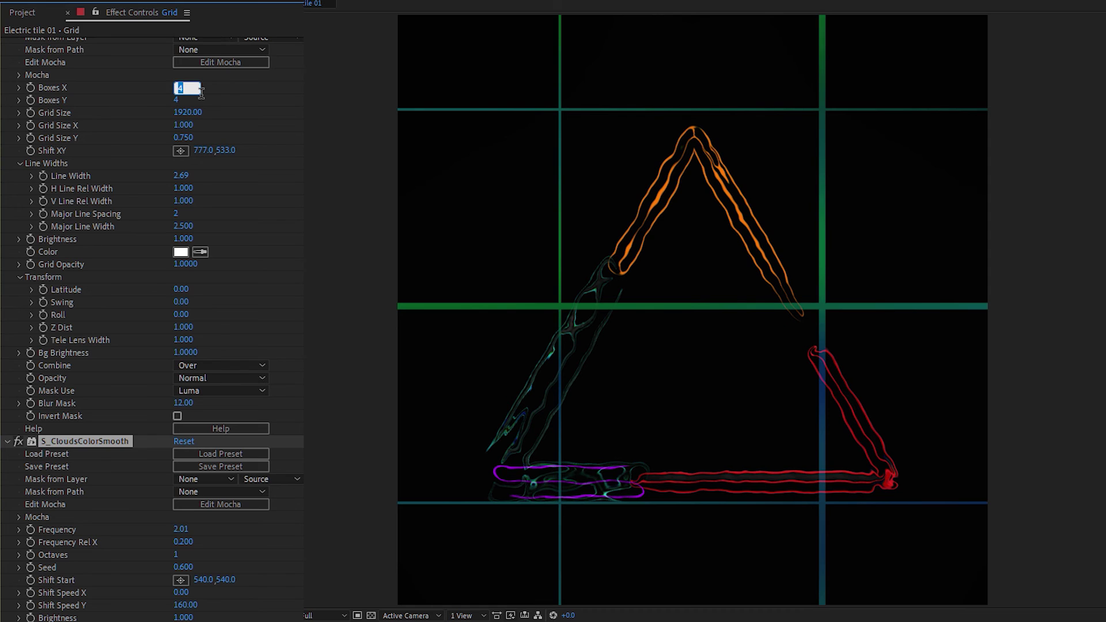
type("8")
key("Return")
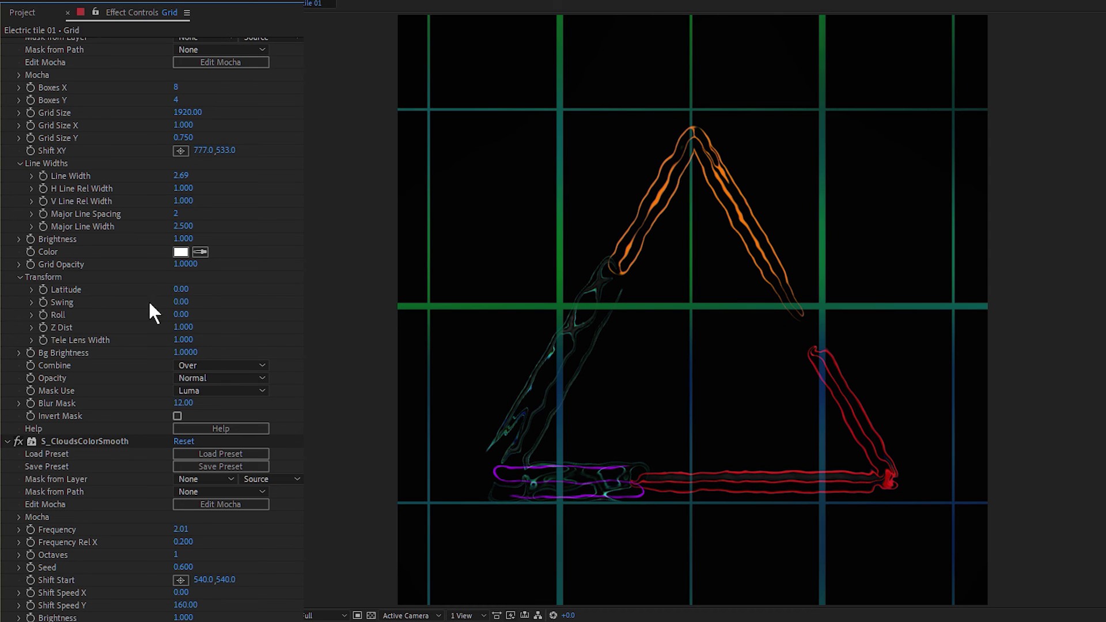
left_click(184, 214)
type("4")
key("Return")
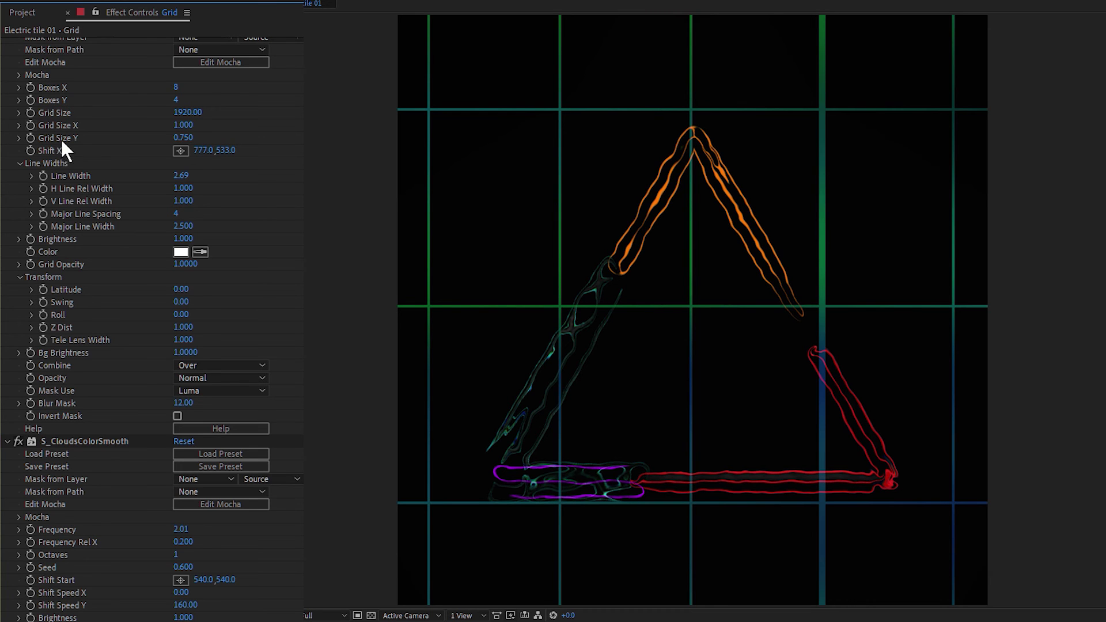
mouse_move(202, 149)
left_mouse_down()
mouse_move(245, 149)
mouse_move(255, 242)
left_mouse_up()
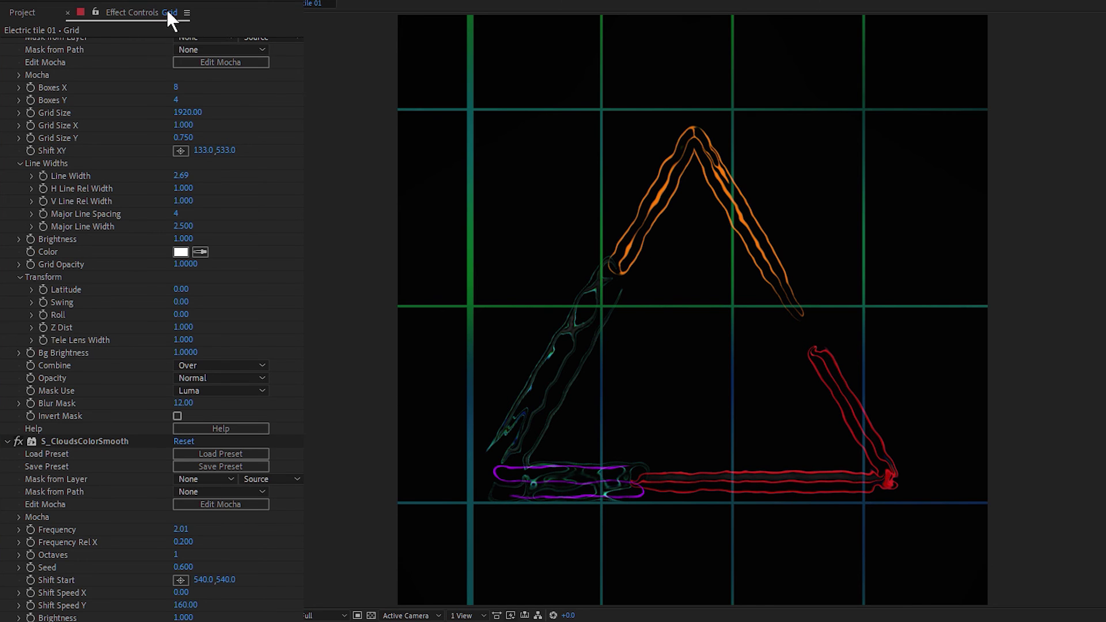
Draw a closed three-point Pen mask around the glowing triangle on the Grid layer.
left_click(91, 26)
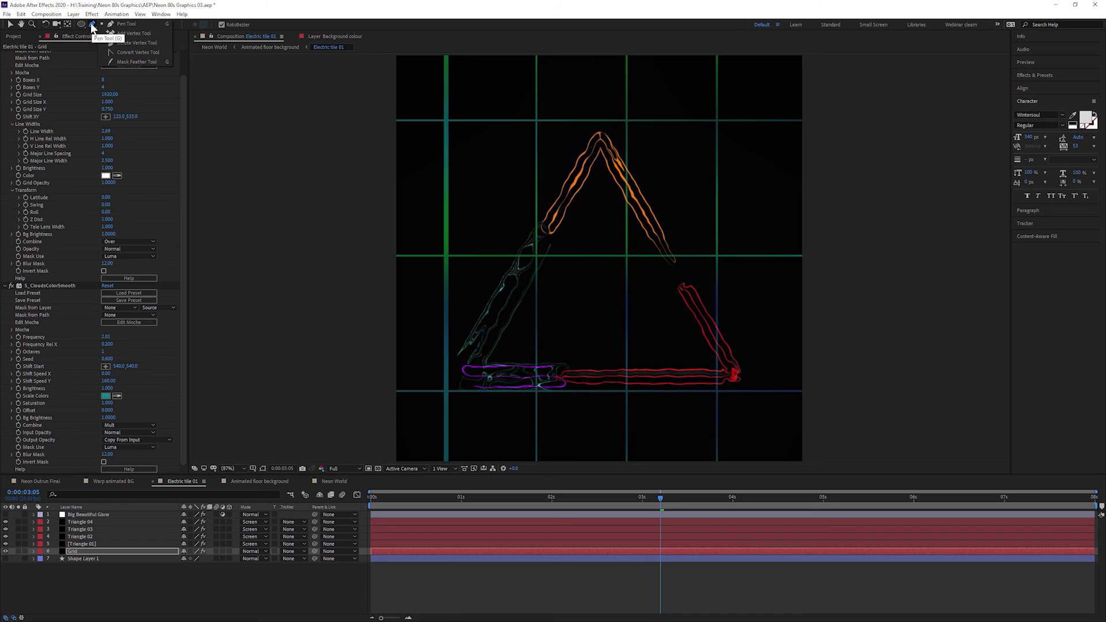
left_click(91, 23)
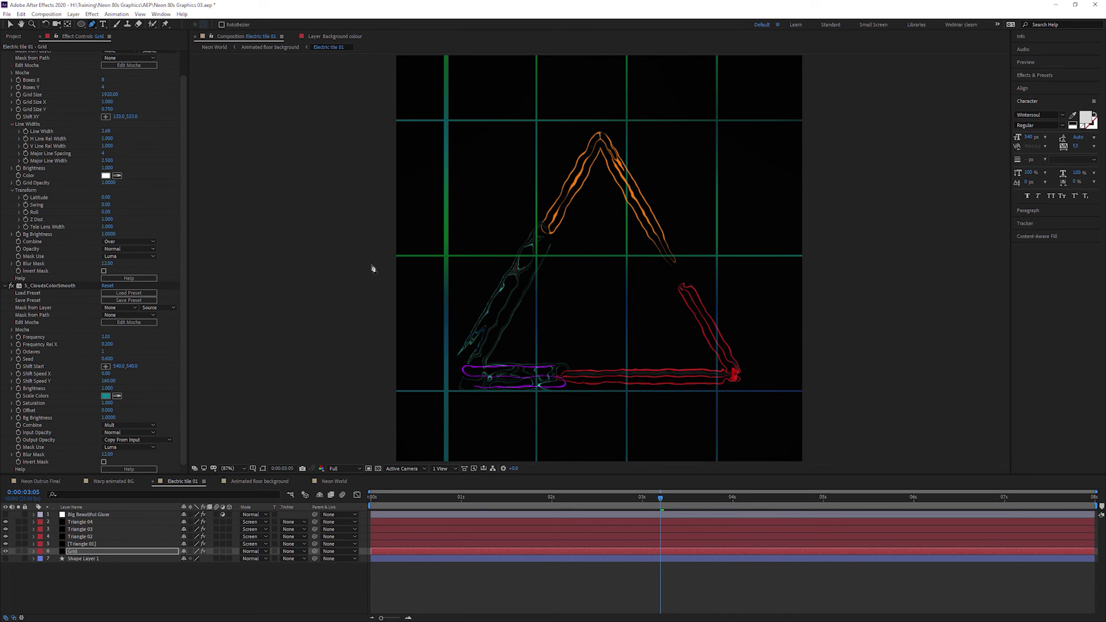
left_click(432, 382)
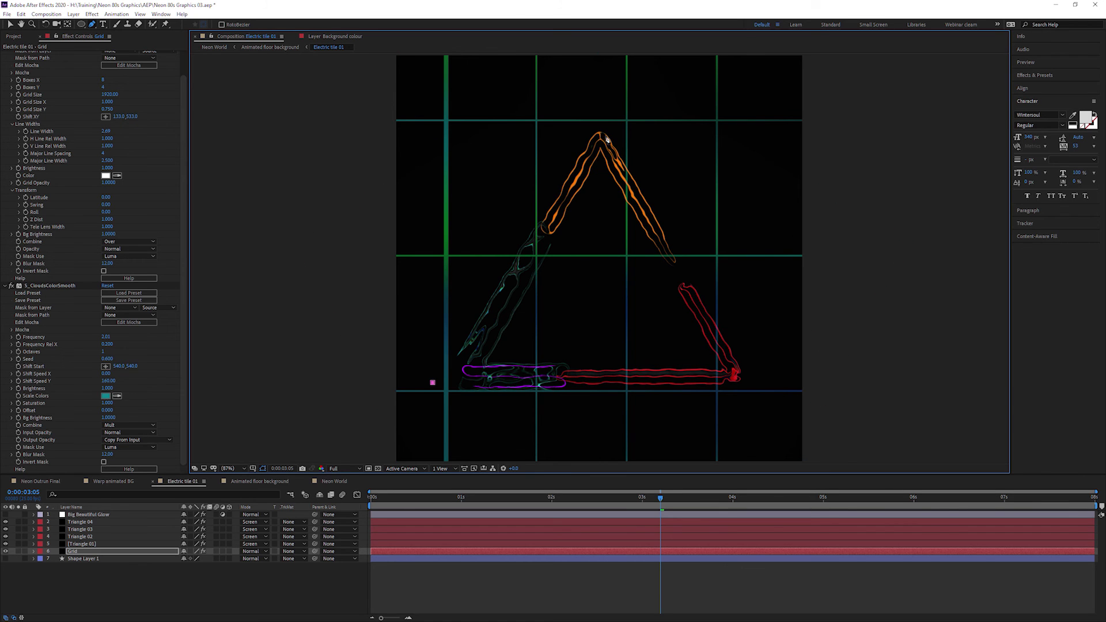
left_click(597, 115)
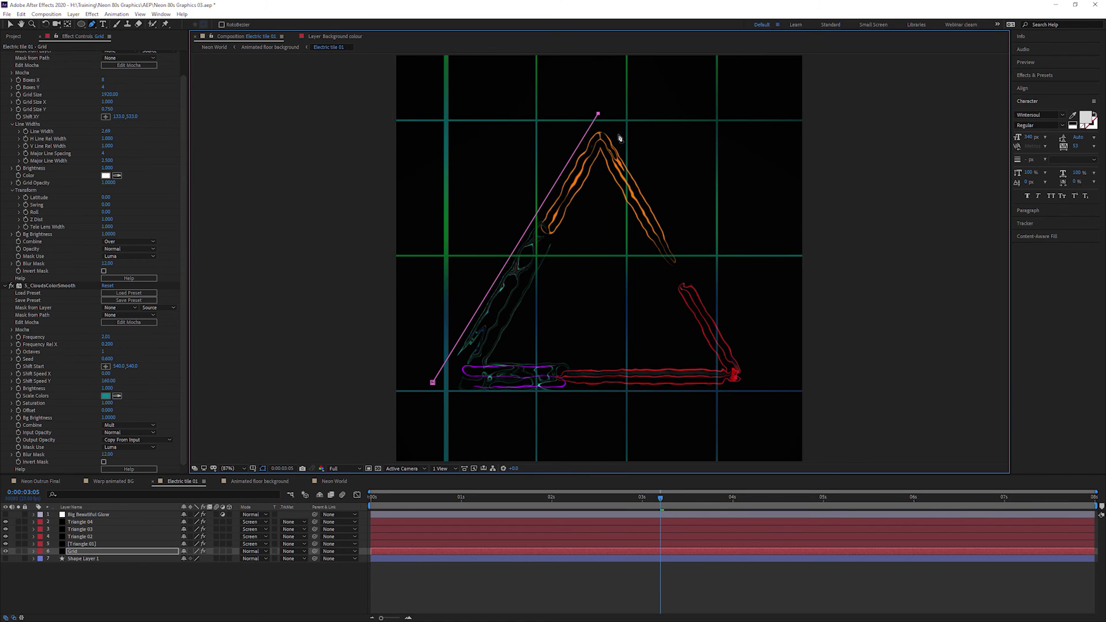
left_click(760, 390)
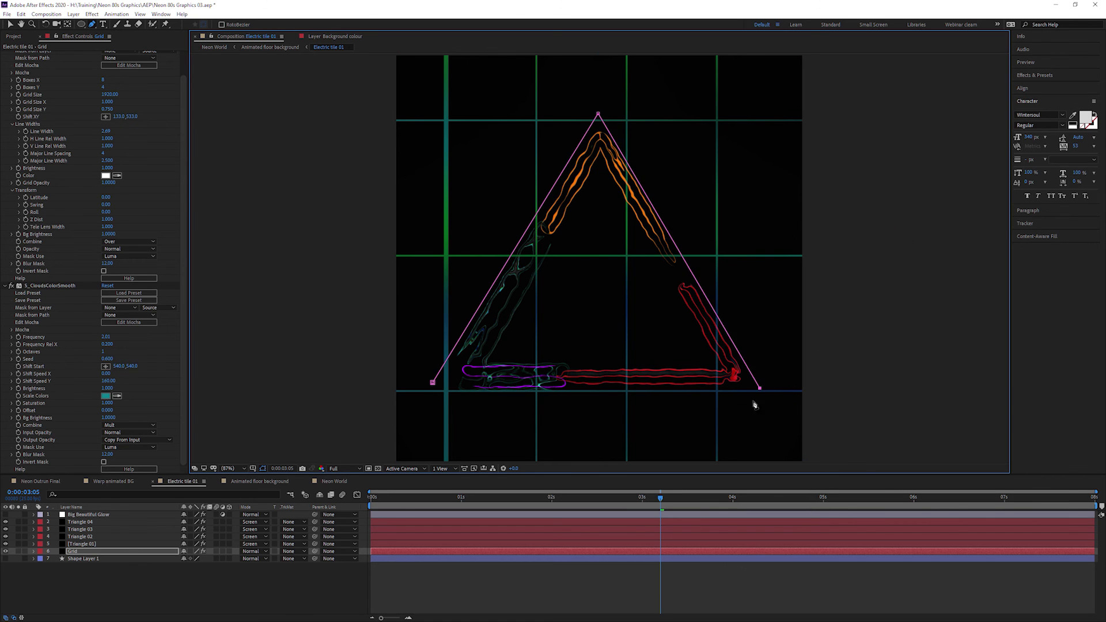
left_click(433, 383)
Drag the mask's two base corners and apex to fit the triangle's outline.
left_click_drag(432, 385, 427, 399)
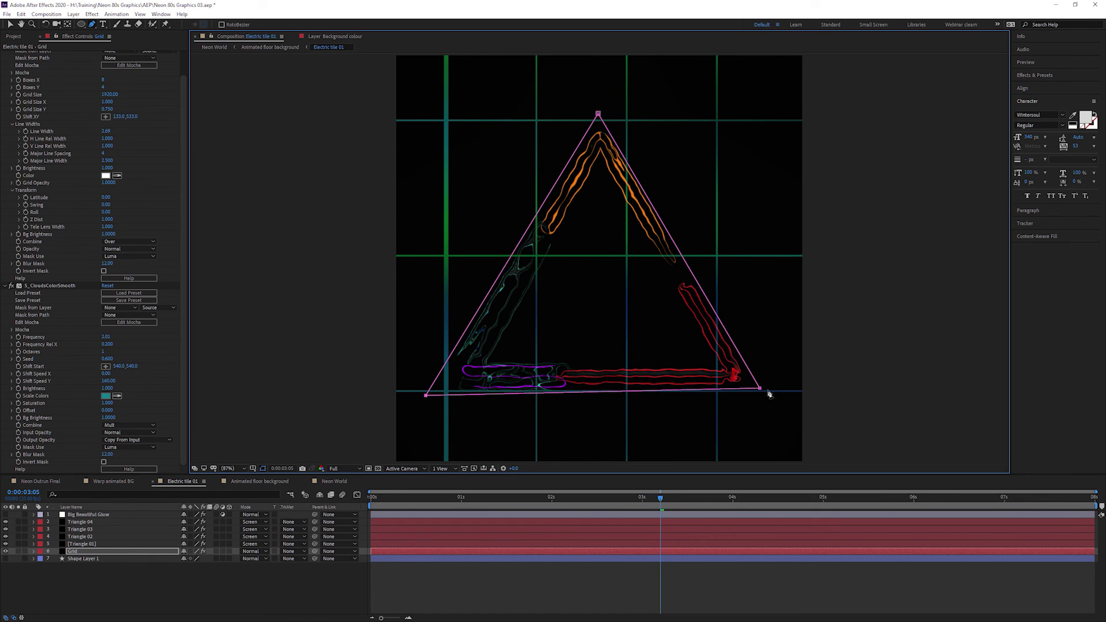
left_click_drag(763, 395, 765, 400)
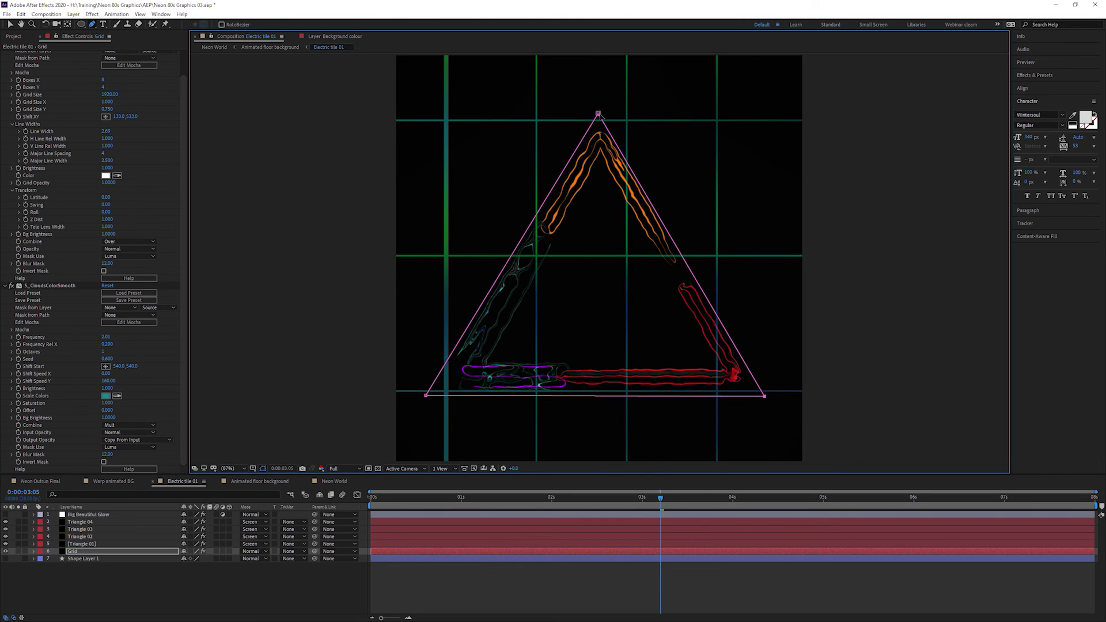
left_click_drag(597, 113, 600, 112)
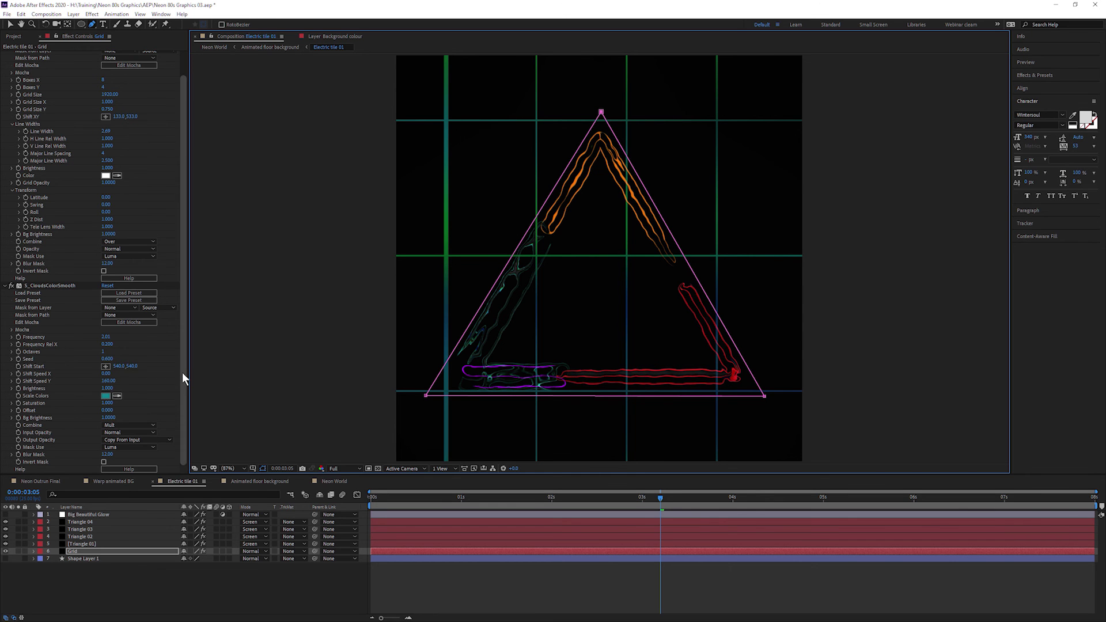
scroll(181, 371, "up", 2)
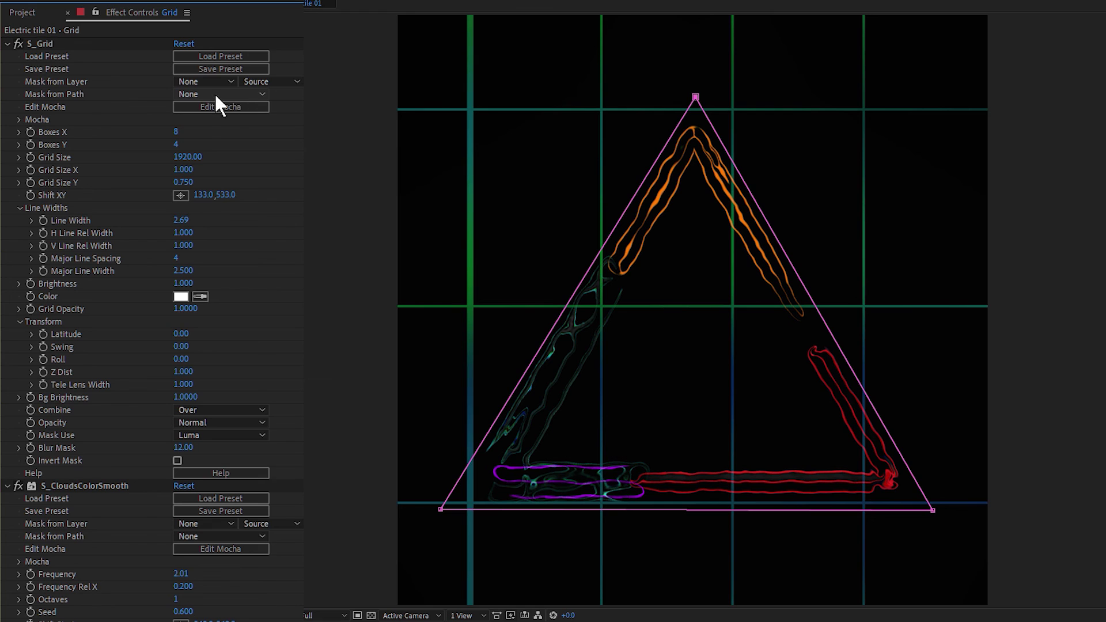
Restrict S_Grid to Mask 1 and invert it so the grid sits outside the triangle.
left_click(217, 96)
left_click(228, 128)
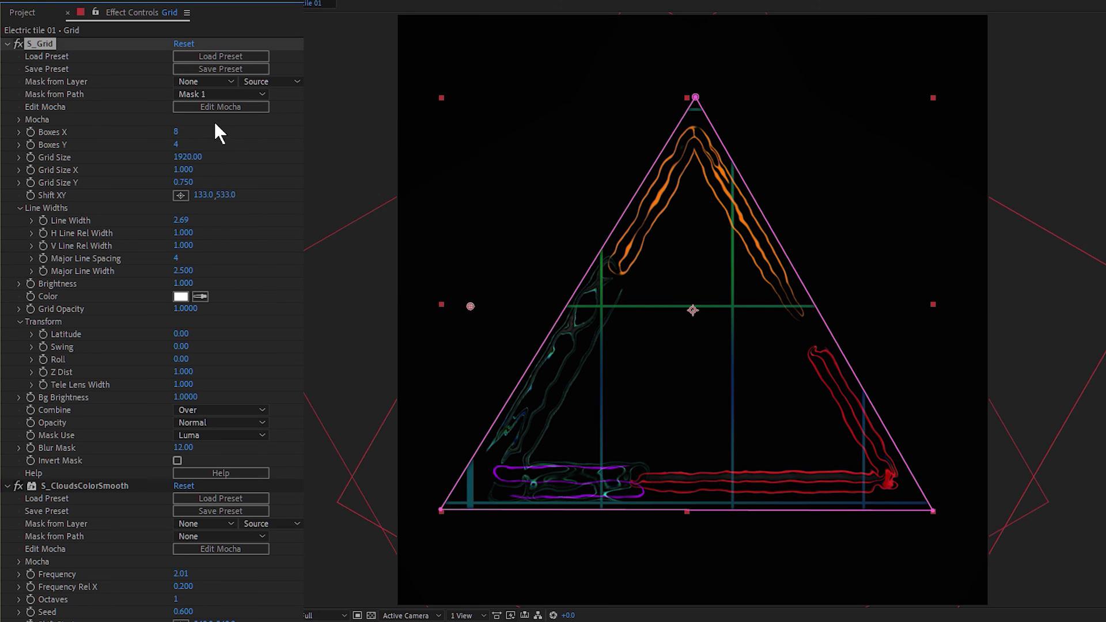
key("Return")
left_click(178, 461)
scroll(180, 441, "down", 2)
scroll(200, 439, "down", 2)
scroll(180, 361, "down", 1)
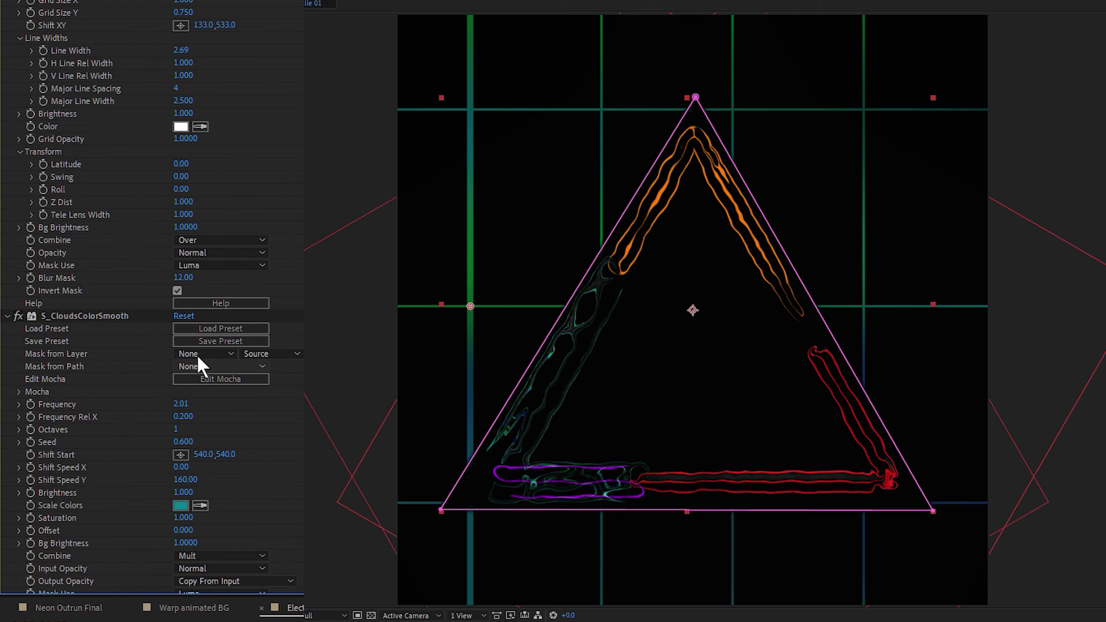
Restrict S_CloudsColorSmooth to inverted Mask 1 as well, then deselect to hide the mask outline.
left_click(201, 365)
left_click(197, 400)
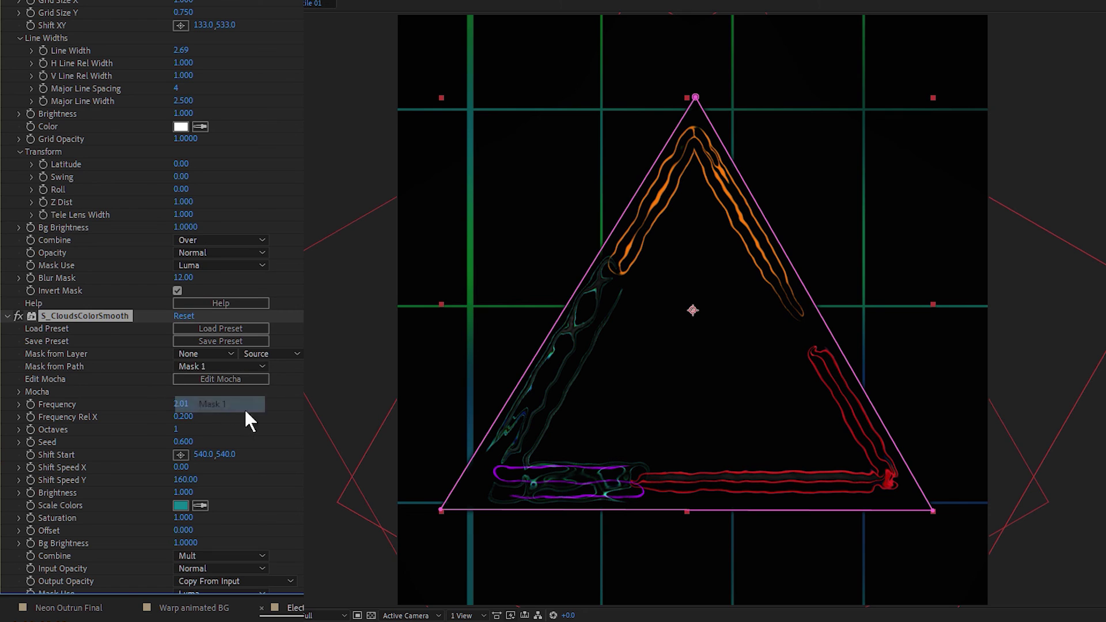
scroll(164, 588, "down", 1)
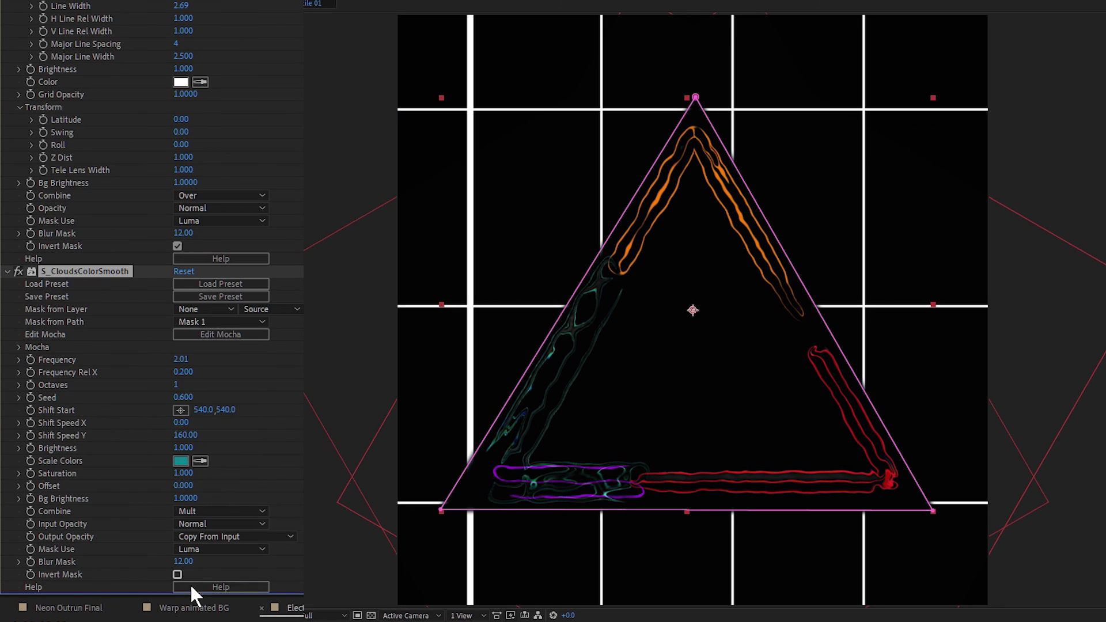
left_click(177, 574)
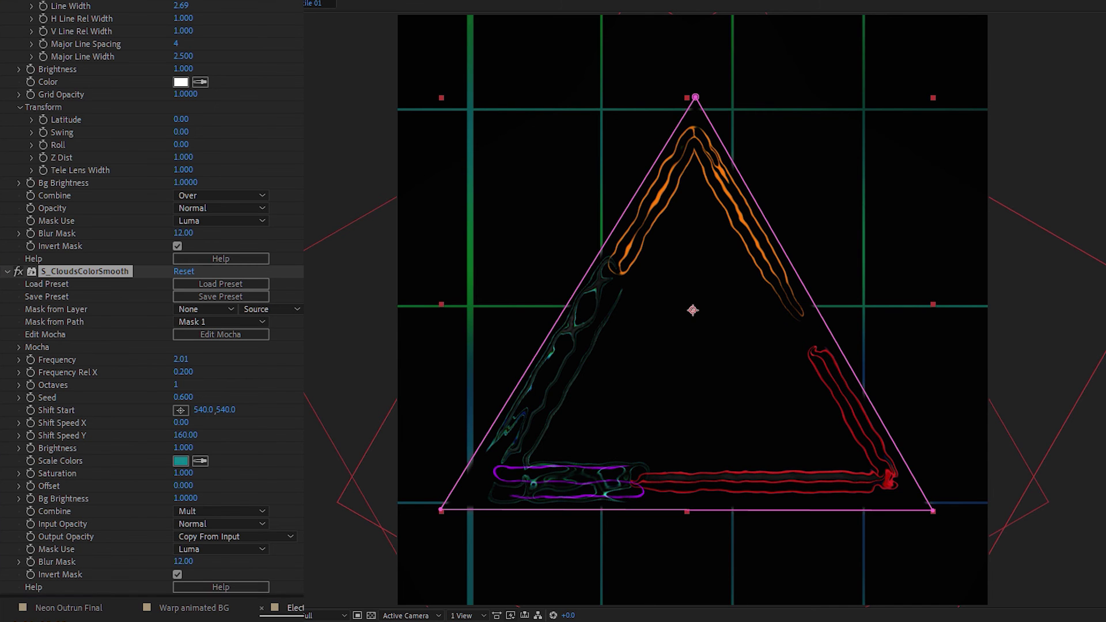
key("F2")
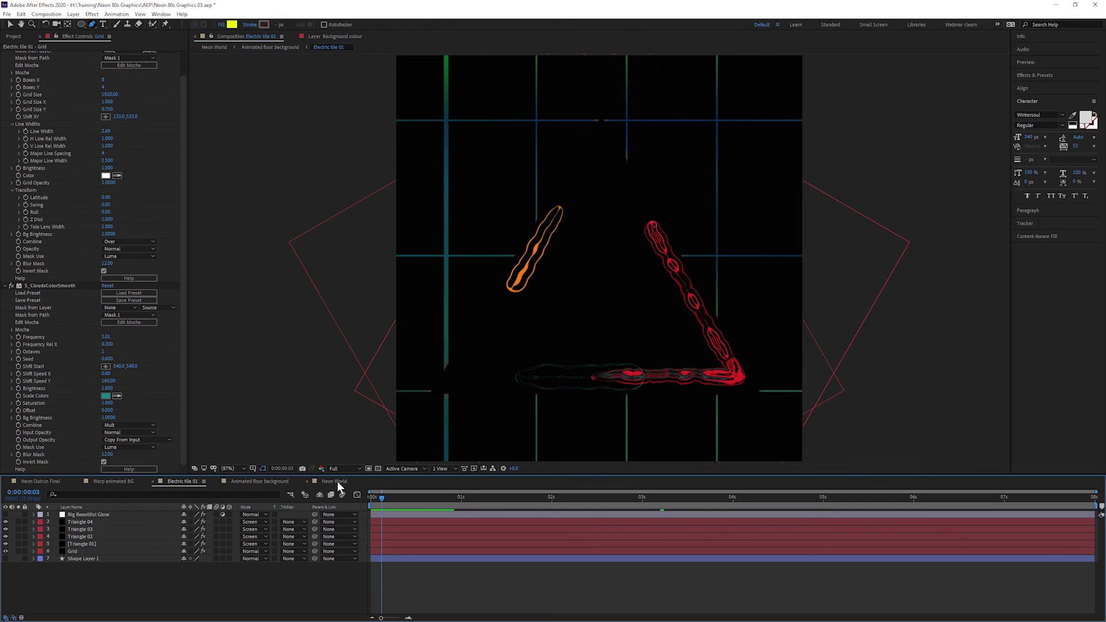
Check the Animated floor background and Neon World comps, stopping the preview.
left_click(251, 483)
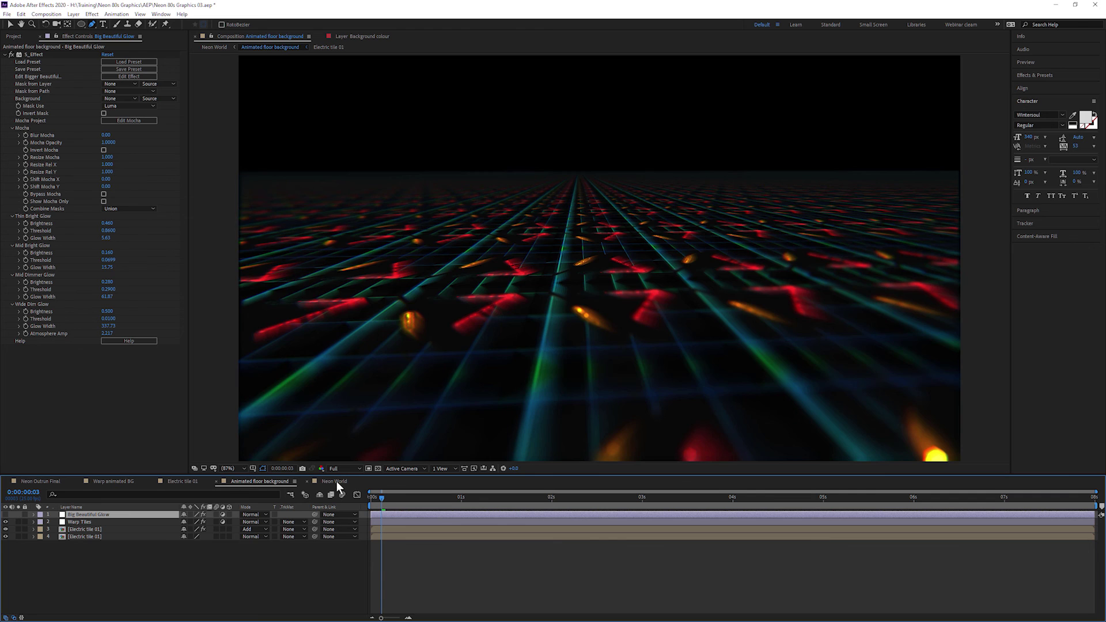
left_click(335, 481)
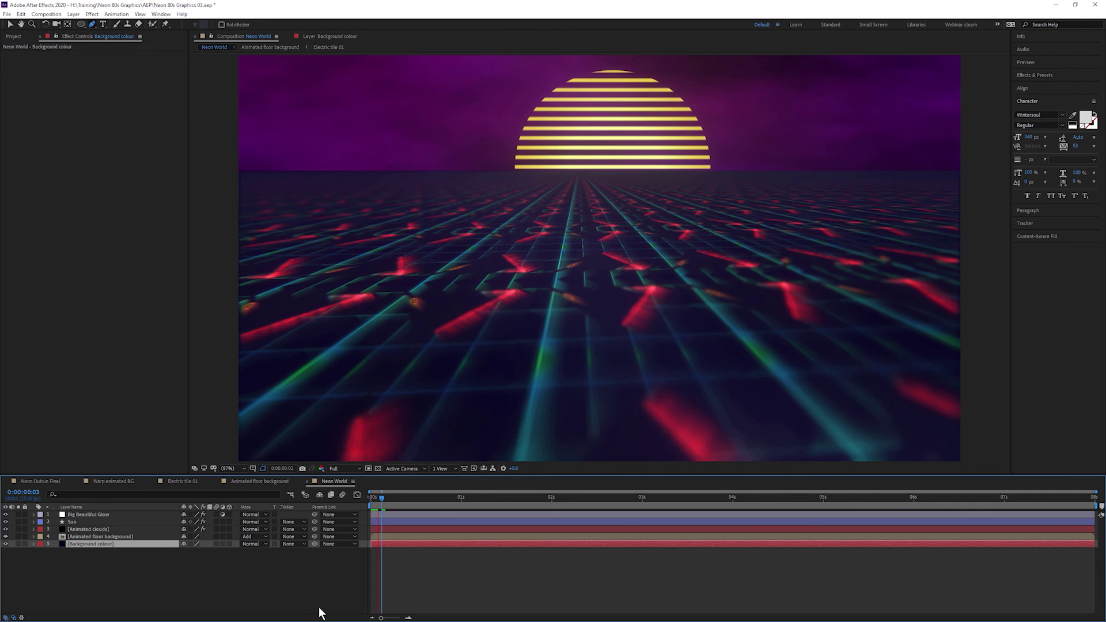
key("space")
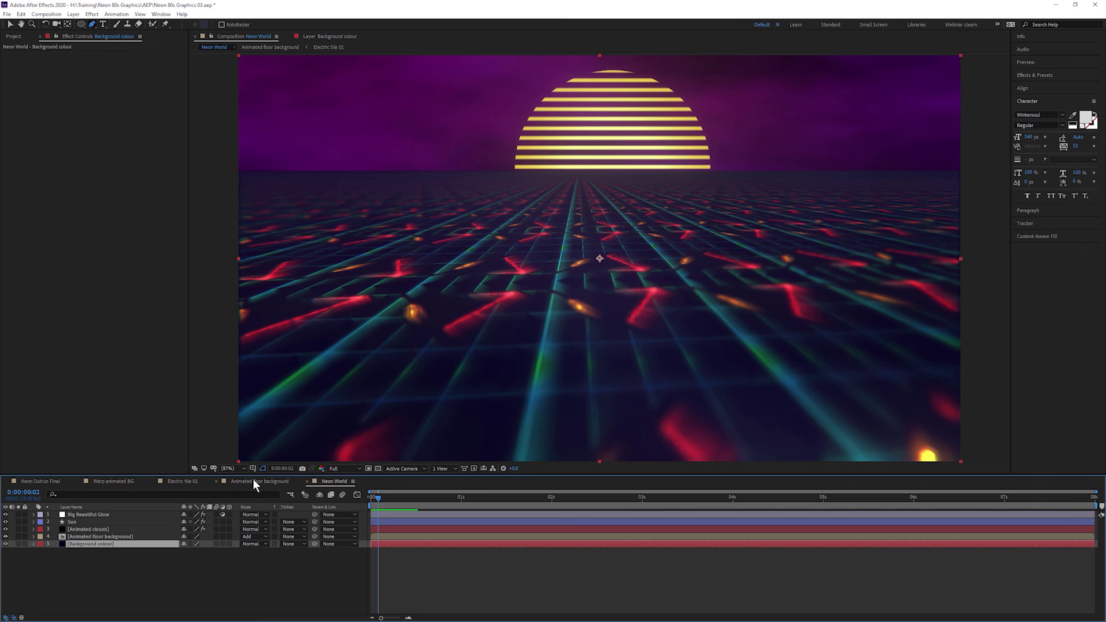
left_click(254, 480)
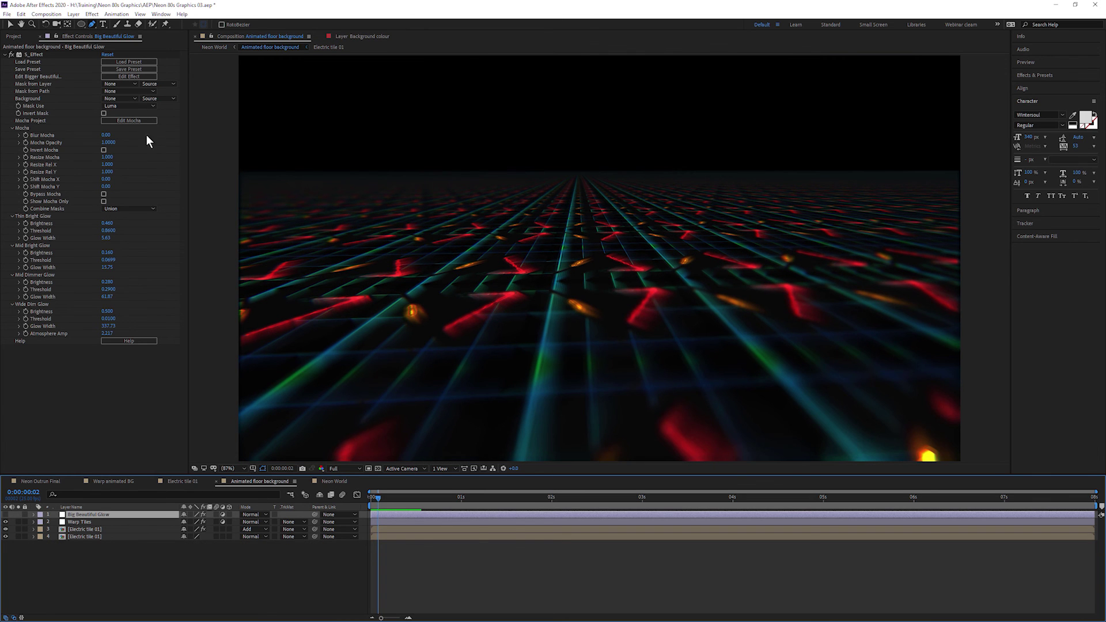
Scrub Warp Tiles' Shift Orig X to 890, then preview the Neon World scene.
left_click(88, 522)
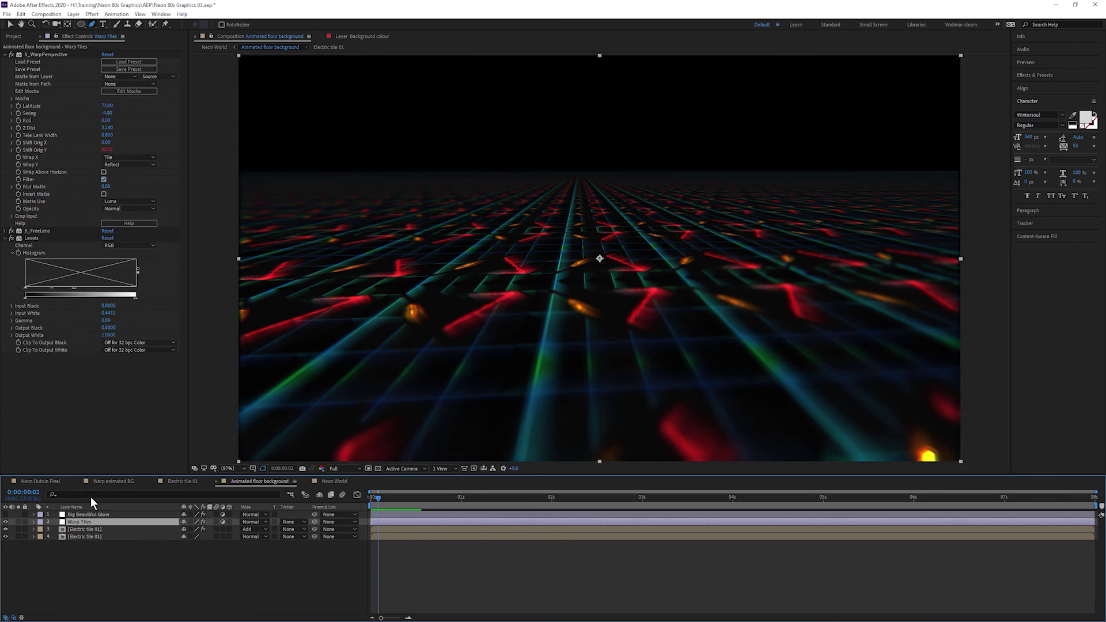
left_click_drag(107, 142, 125, 142)
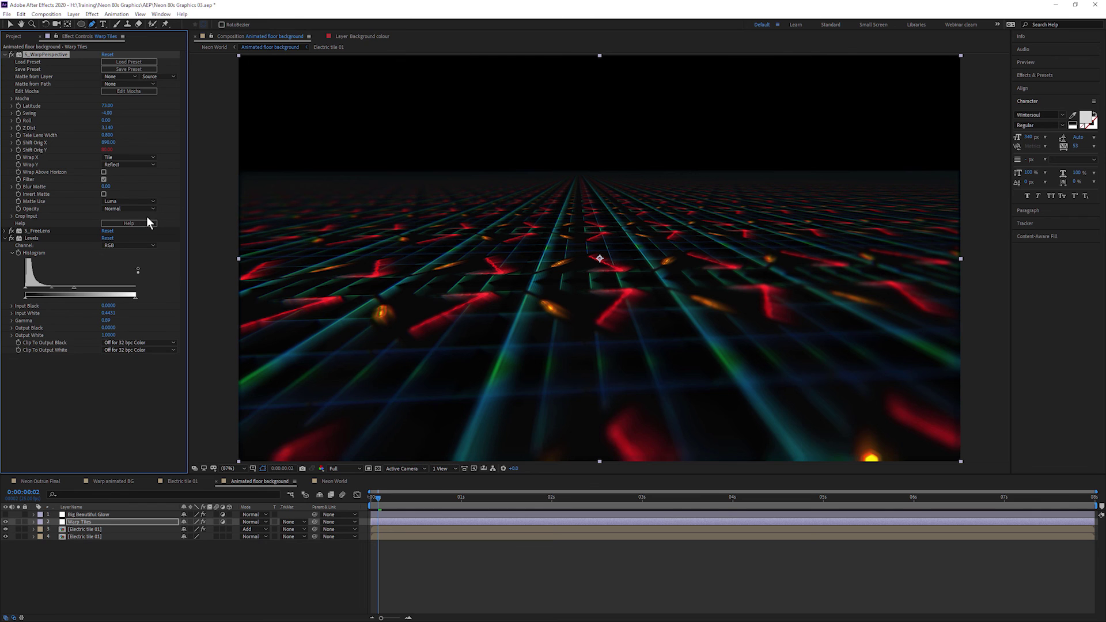
left_click(334, 481)
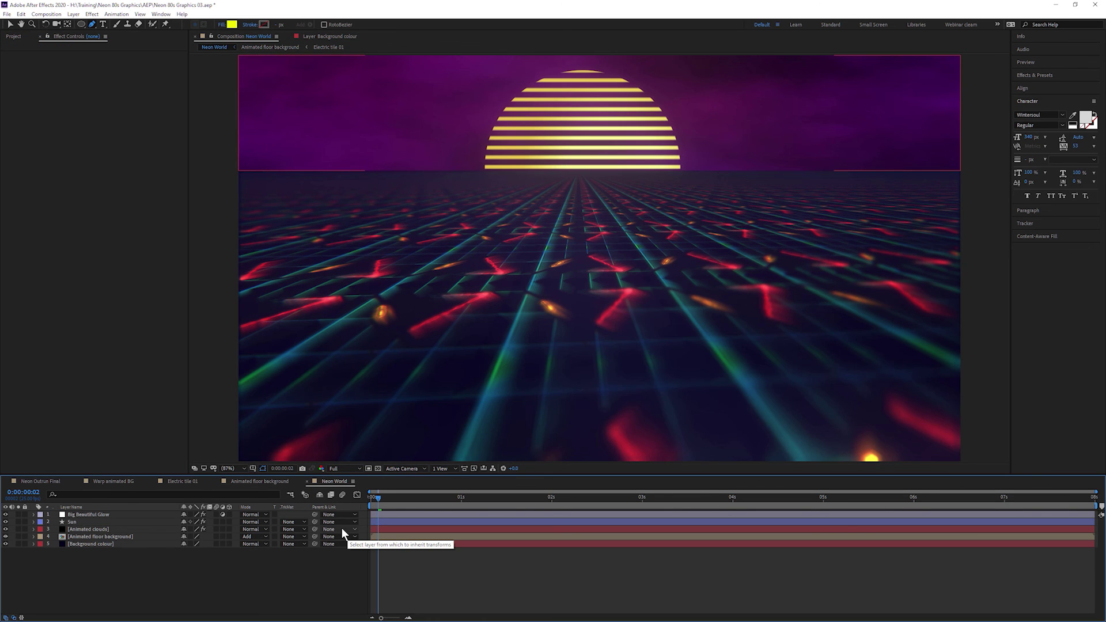
key("space")
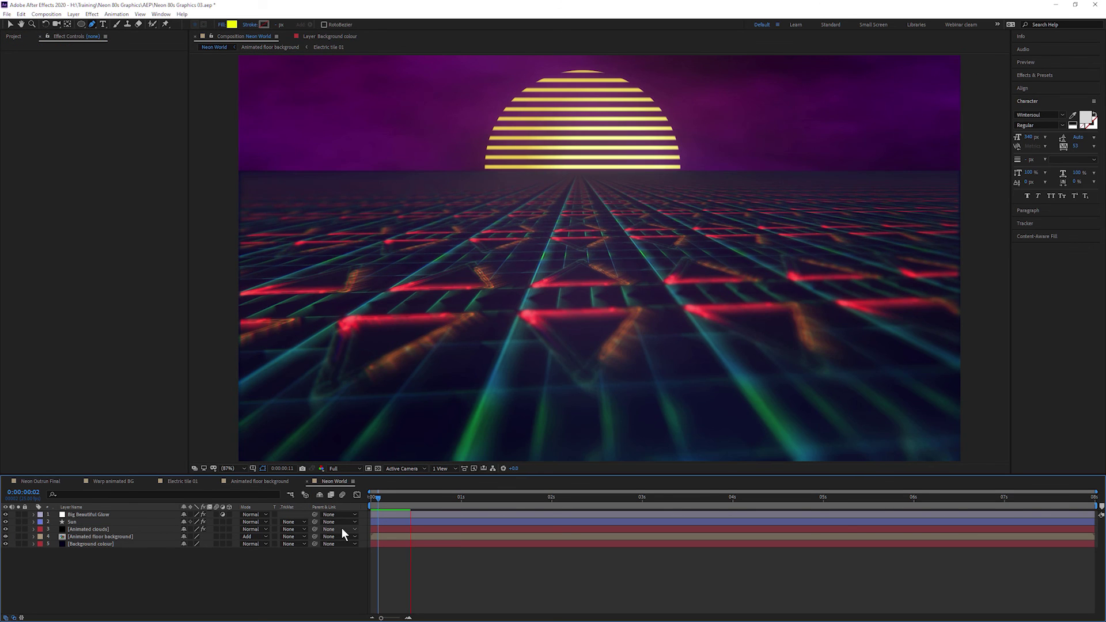